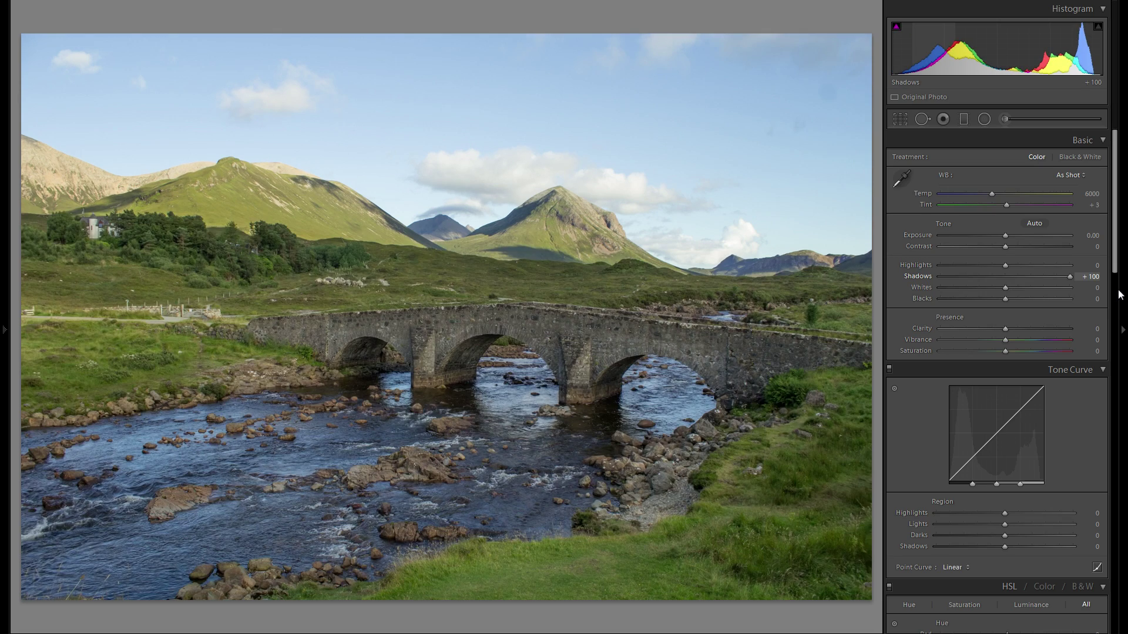
Step: Set the Basic tone values to Shadows +100, Highlights −100, Whites +23, Blacks −35 and Contrast +24
double_click(910, 276)
left_click_drag(1006, 277, 1070, 277)
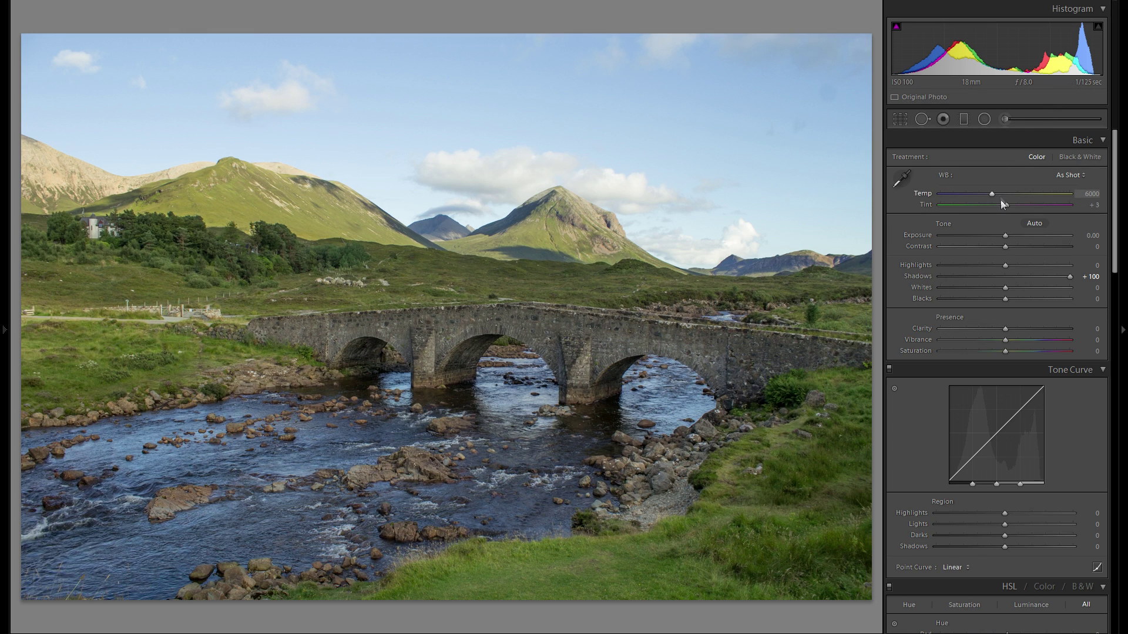
left_click_drag(963, 269, 904, 272)
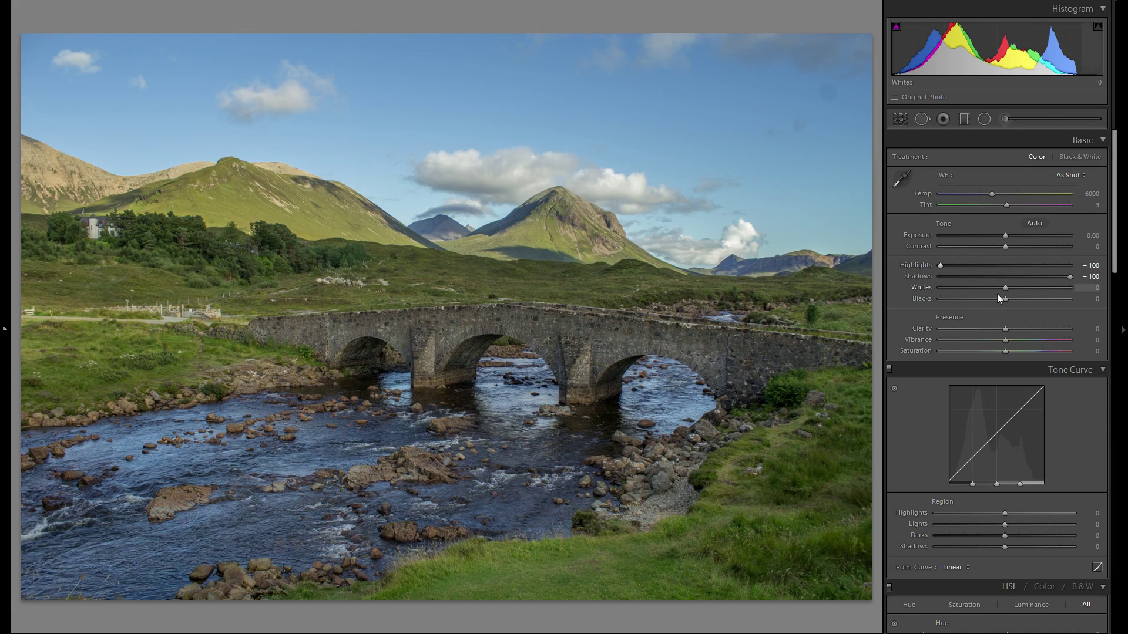
left_click_drag(1006, 291, 982, 304)
mouse_move(1006, 246)
left_mouse_down()
mouse_move(967, 255)
mouse_move(1050, 251)
mouse_move(1021, 252)
left_mouse_up()
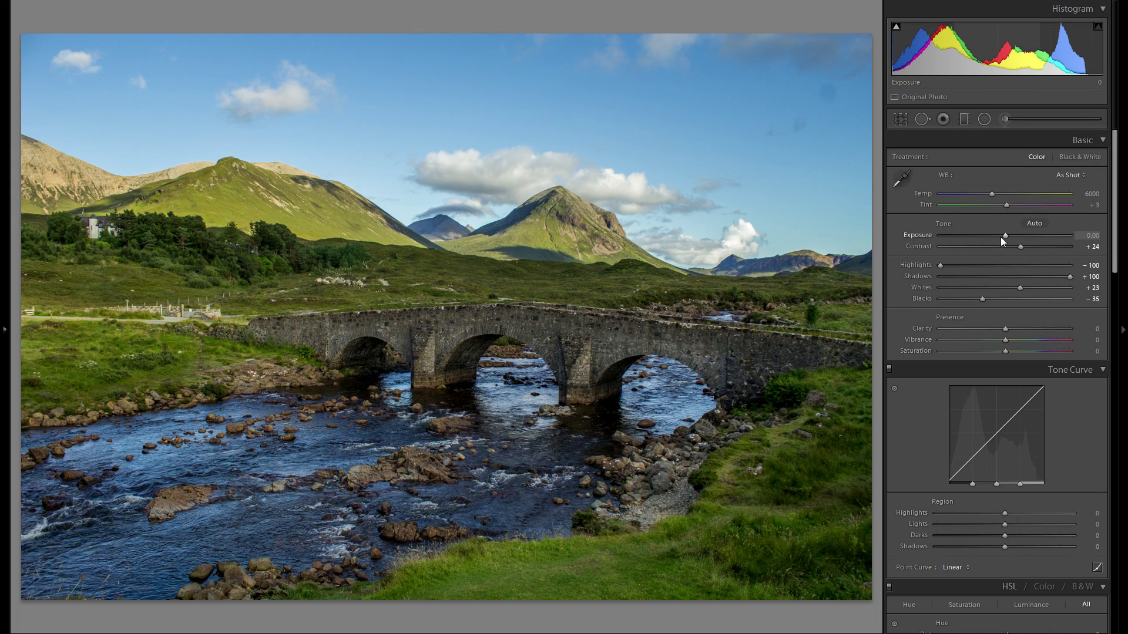
Step: Brighten the landscape photo by setting Exposure to +0.57
left_click_drag(1005, 235, 1010, 234)
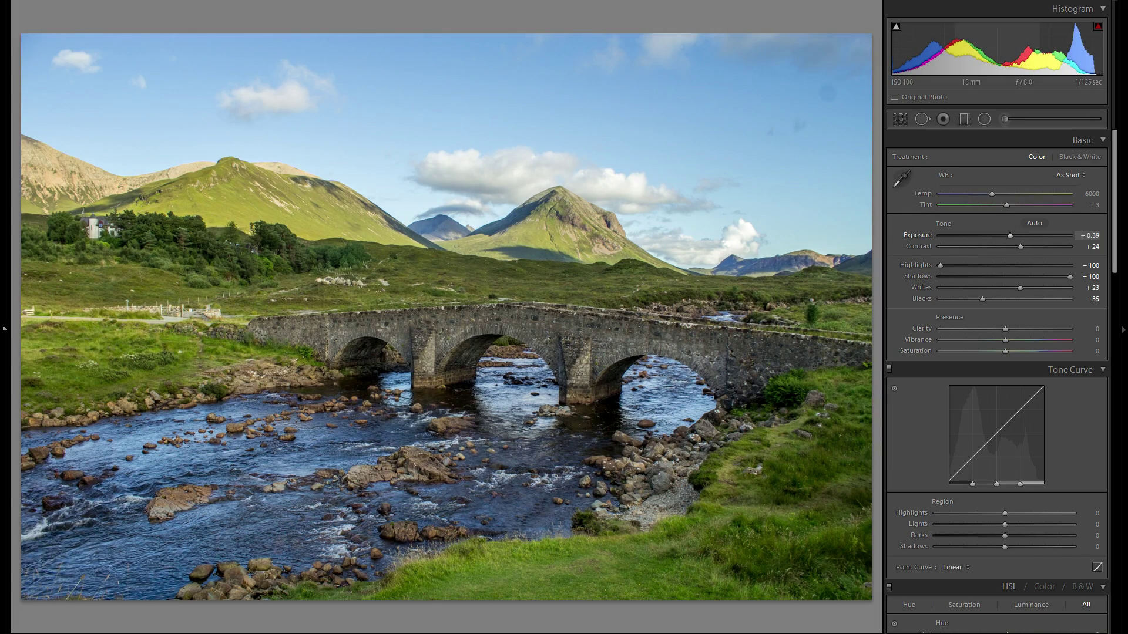
left_click_drag(1010, 235, 1014, 237)
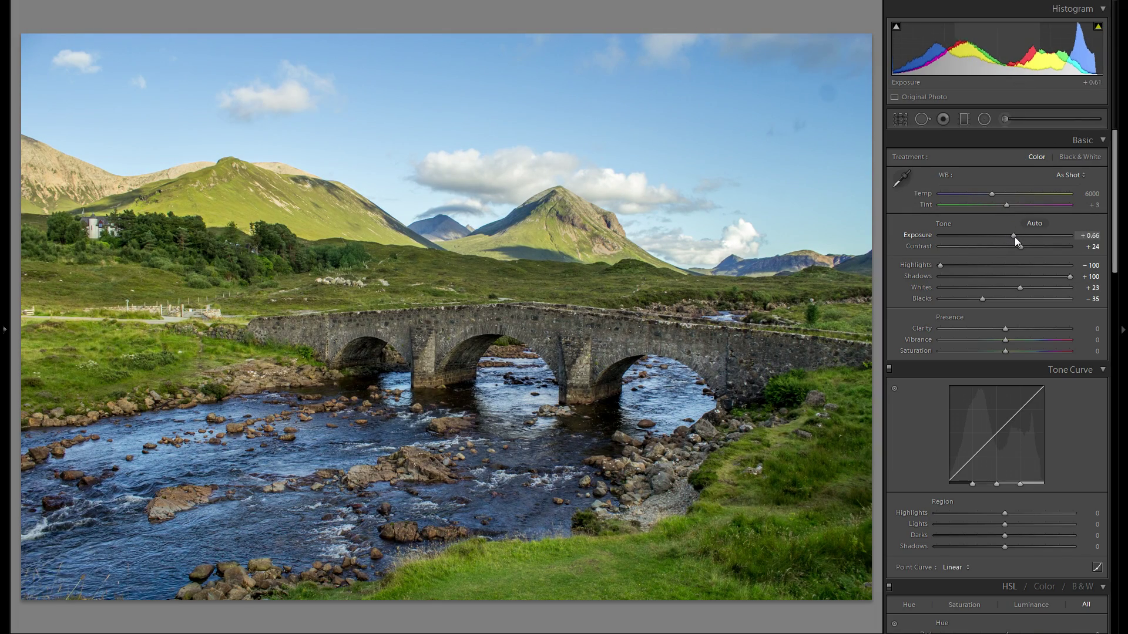
left_click_drag(1014, 237, 1017, 240)
Step: Preview the photo at maximum Clarity, reset it, and settle on a Clarity of +20
left_click_drag(1006, 329, 1088, 333)
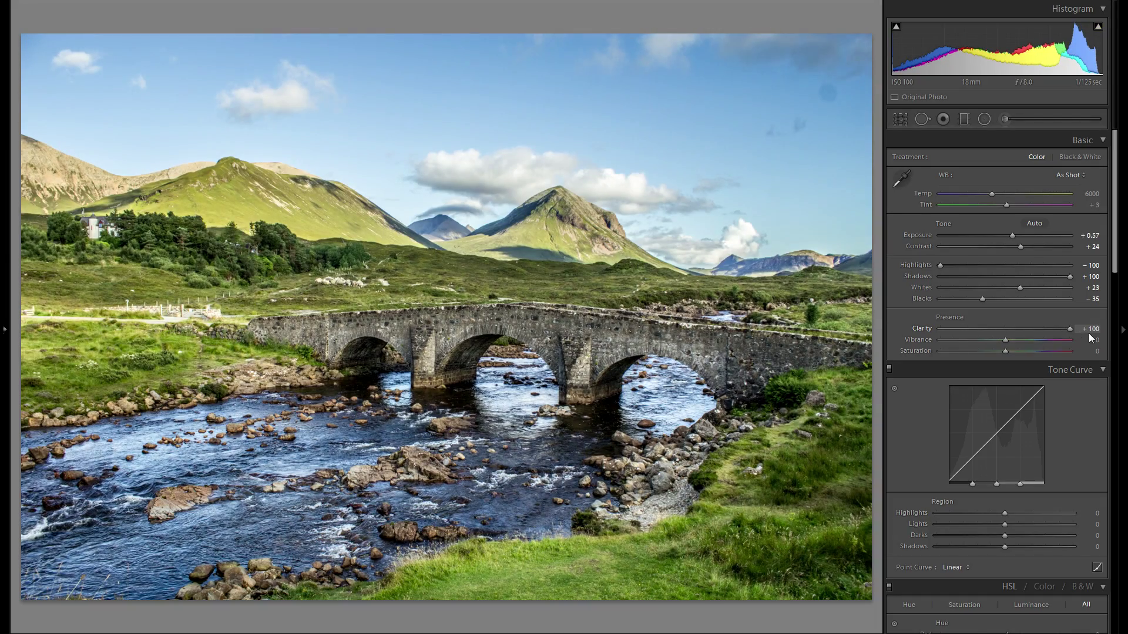
double_click(929, 327)
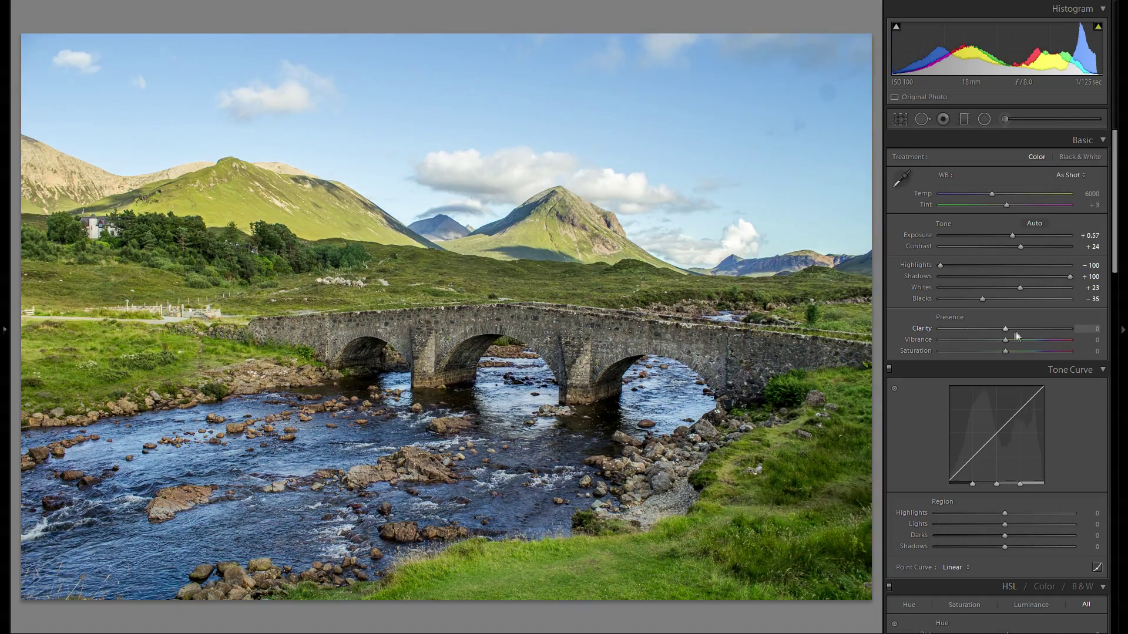
mouse_move(1033, 332)
left_mouse_down()
mouse_move(1088, 327)
mouse_move(1009, 334)
mouse_move(1018, 329)
left_mouse_up()
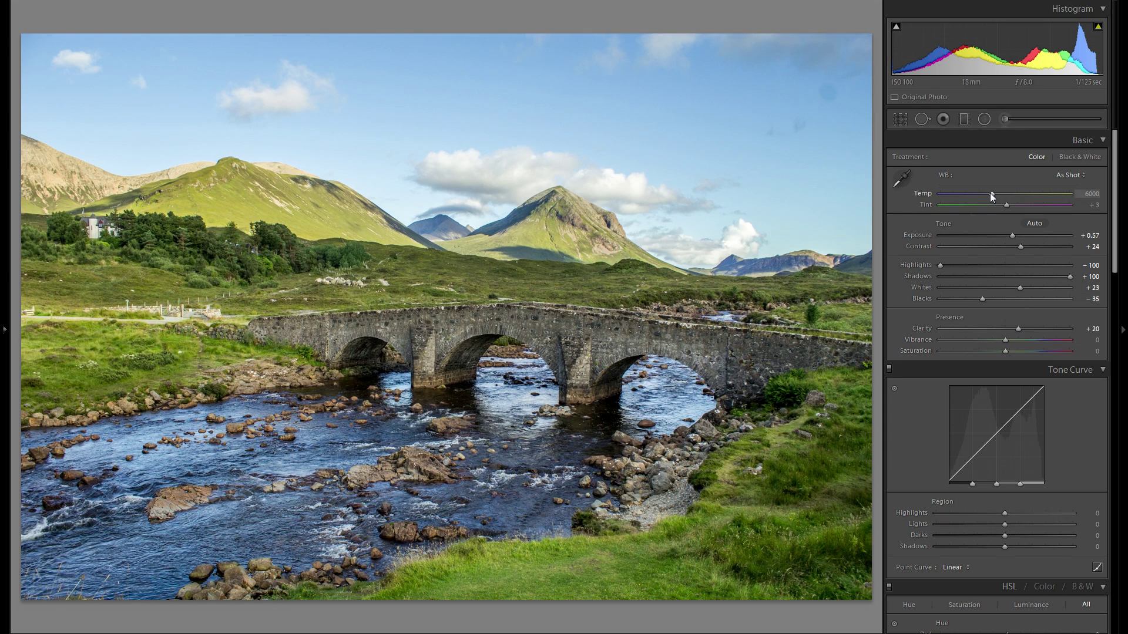
Step: Try a white balance temperature of 12580 and a tint of +22, resetting each to its original value
left_click_drag(990, 193, 1035, 199)
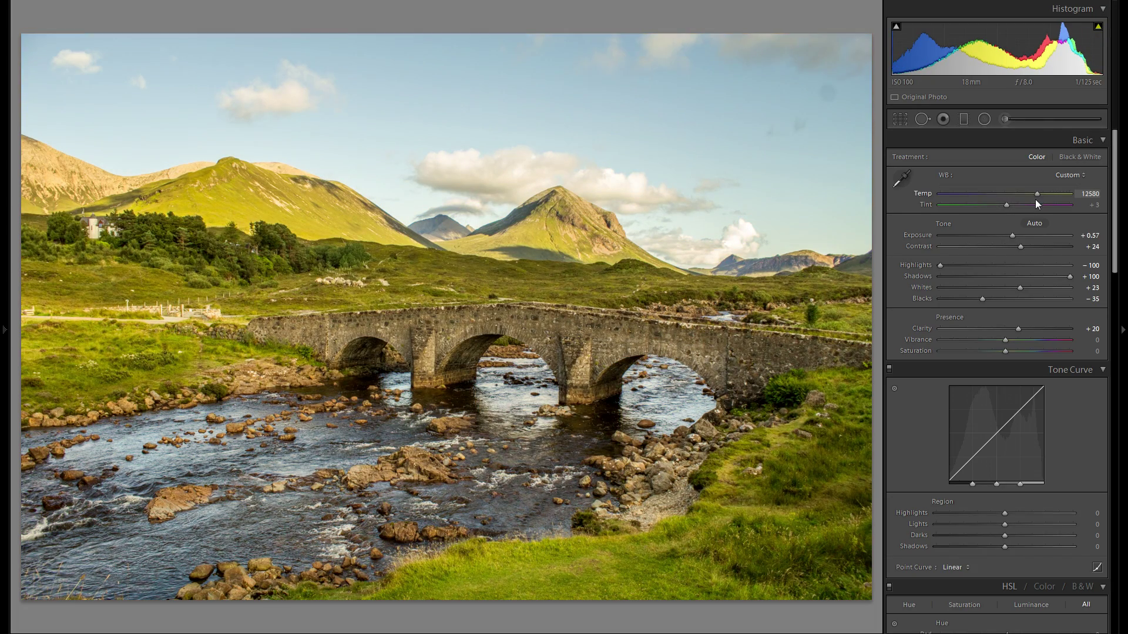
double_click(923, 194)
left_click_drag(992, 196, 1012, 193)
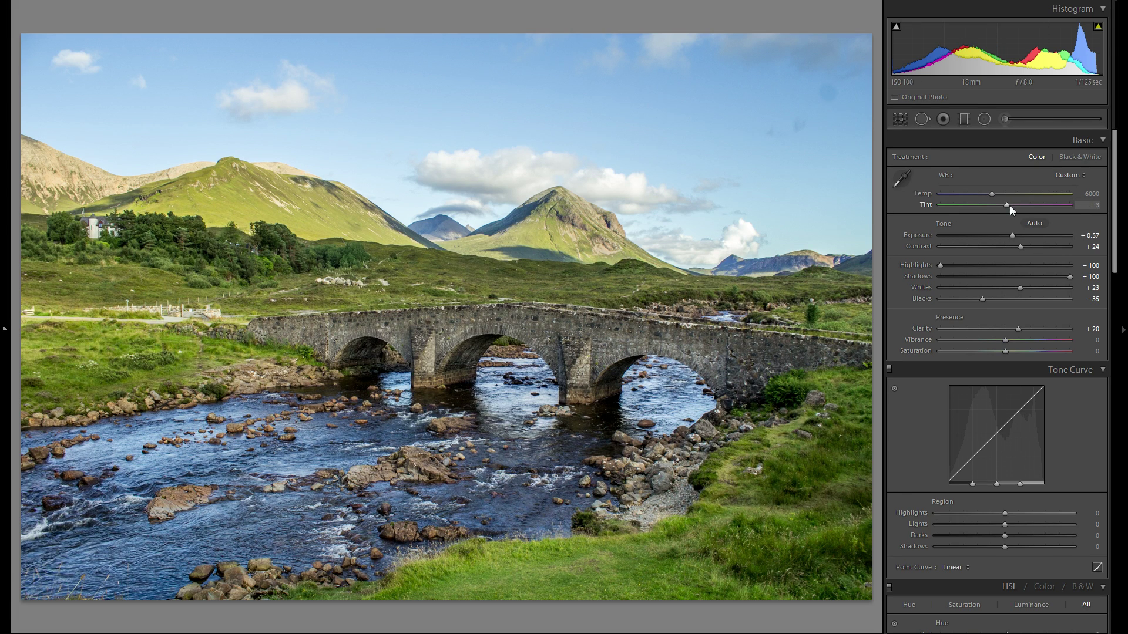
mouse_move(1008, 206)
left_mouse_down()
mouse_move(1017, 210)
mouse_move(992, 207)
mouse_move(1035, 212)
mouse_move(997, 211)
mouse_move(1012, 213)
left_mouse_up()
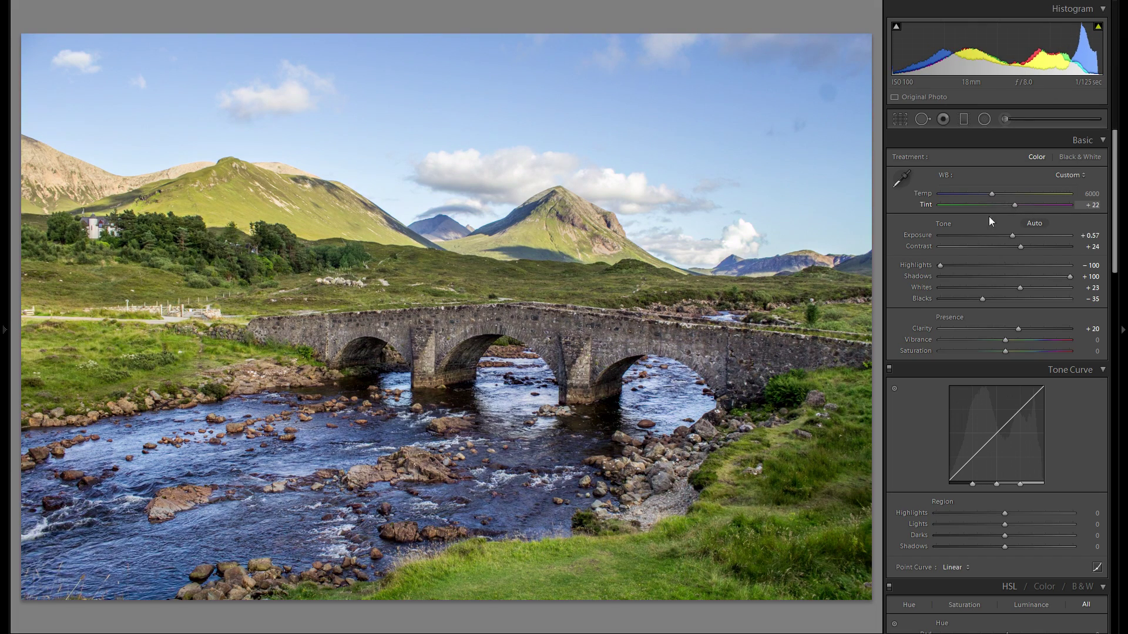
double_click(928, 205)
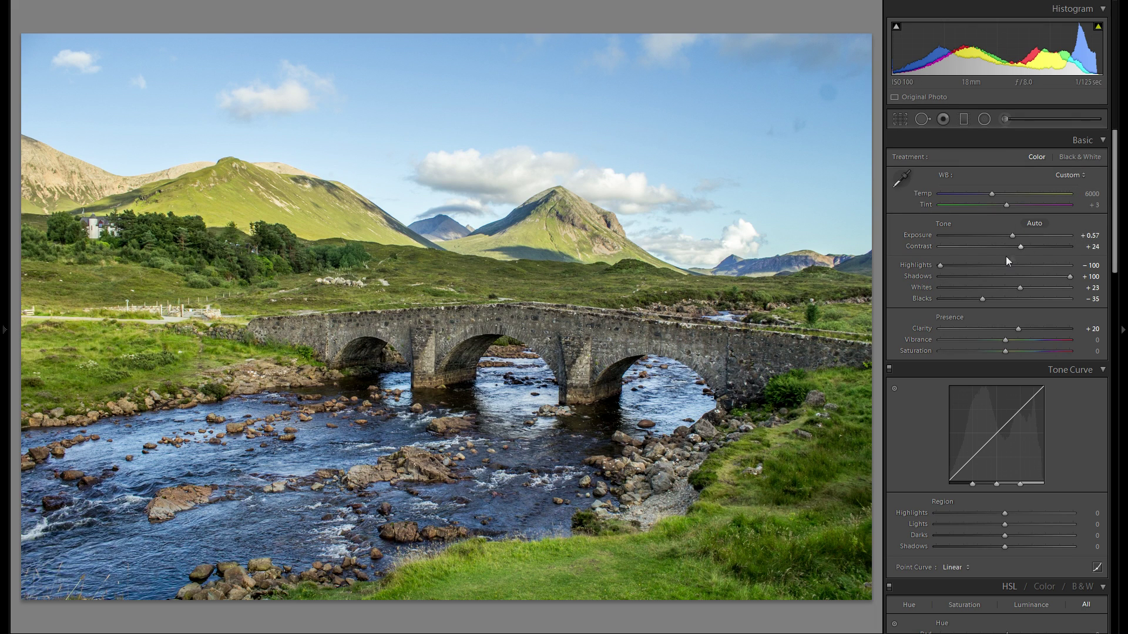
Step: Try a Vibrance of +40, reset it, and set Vibrance to +21
scroll(993, 326, "down", 3)
scroll(992, 317, "up", 3)
scroll(1011, 315, "down", 3)
mouse_move(1011, 223)
left_mouse_down()
mouse_move(1049, 221)
mouse_move(1002, 220)
mouse_move(1031, 220)
left_mouse_up()
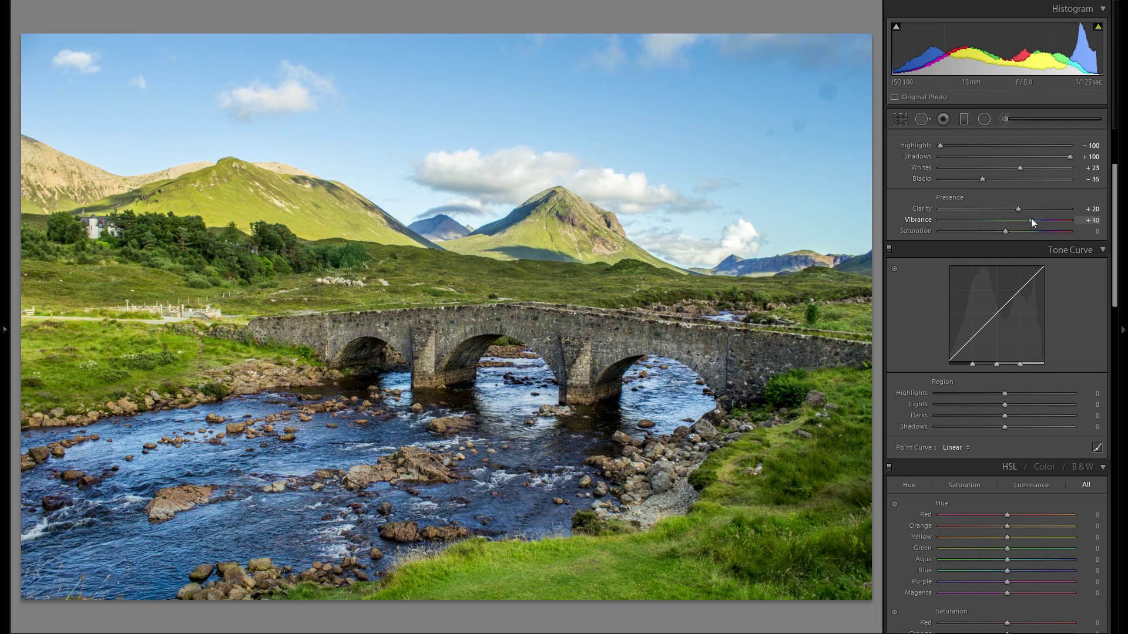
double_click(921, 221)
left_click_drag(1006, 221, 1018, 224)
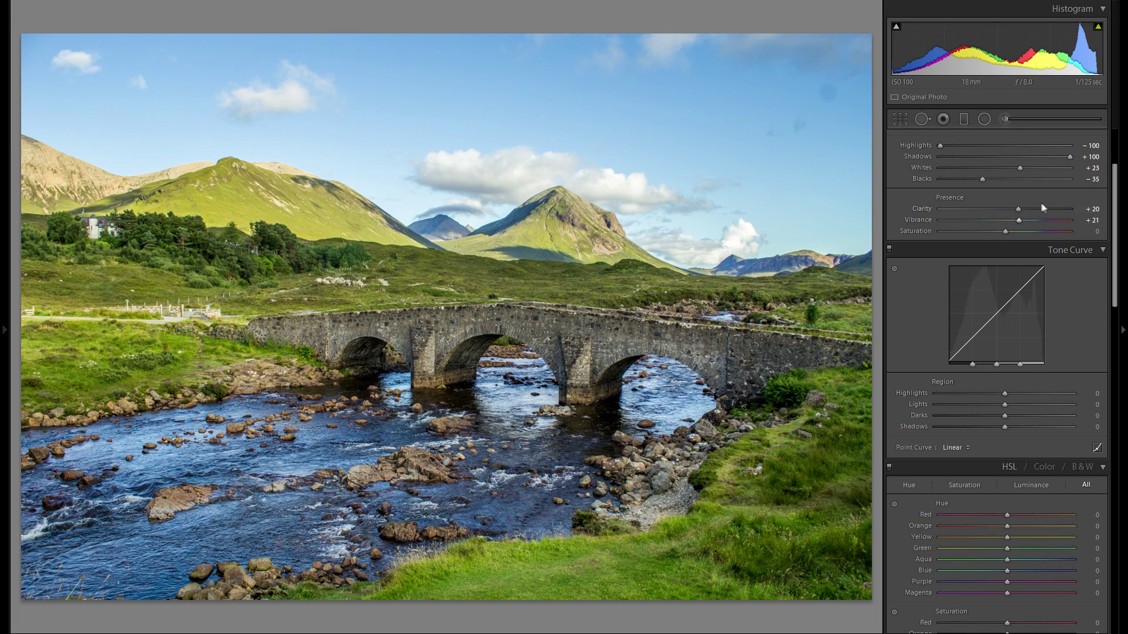
Step: Shape the tone curve regions with Highlights +67, Lights −8, Darks +7 and Shadows −17
scroll(1032, 223, "down", 3)
scroll(1032, 223, "up", 3)
scroll(1051, 283, "down", 3)
left_click_drag(1005, 273, 1050, 281)
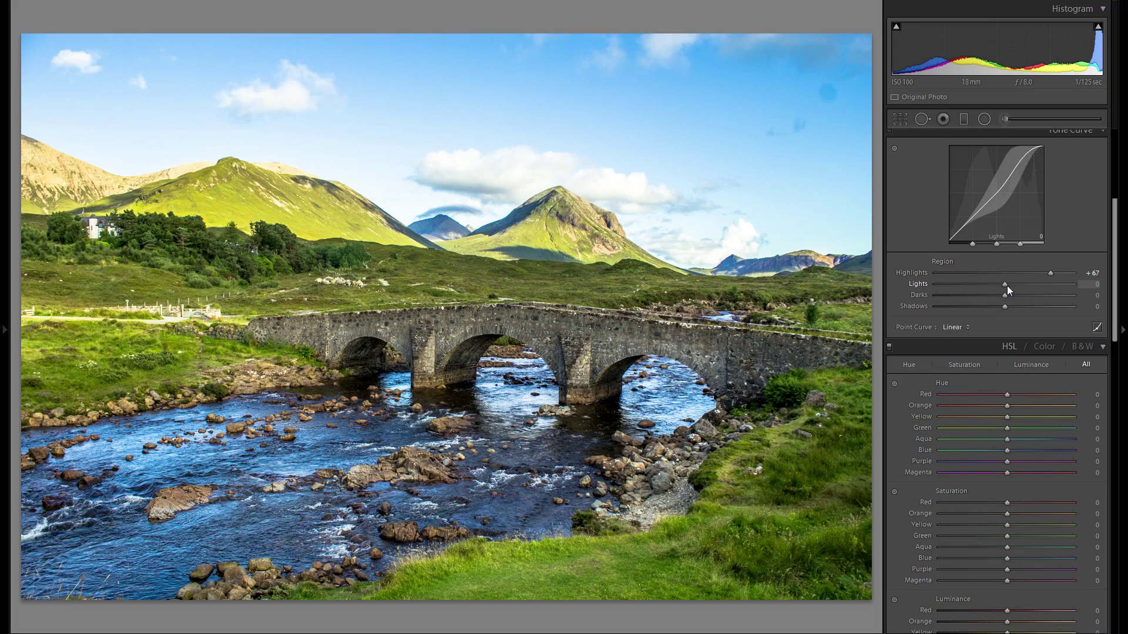
left_click_drag(1007, 286, 994, 311)
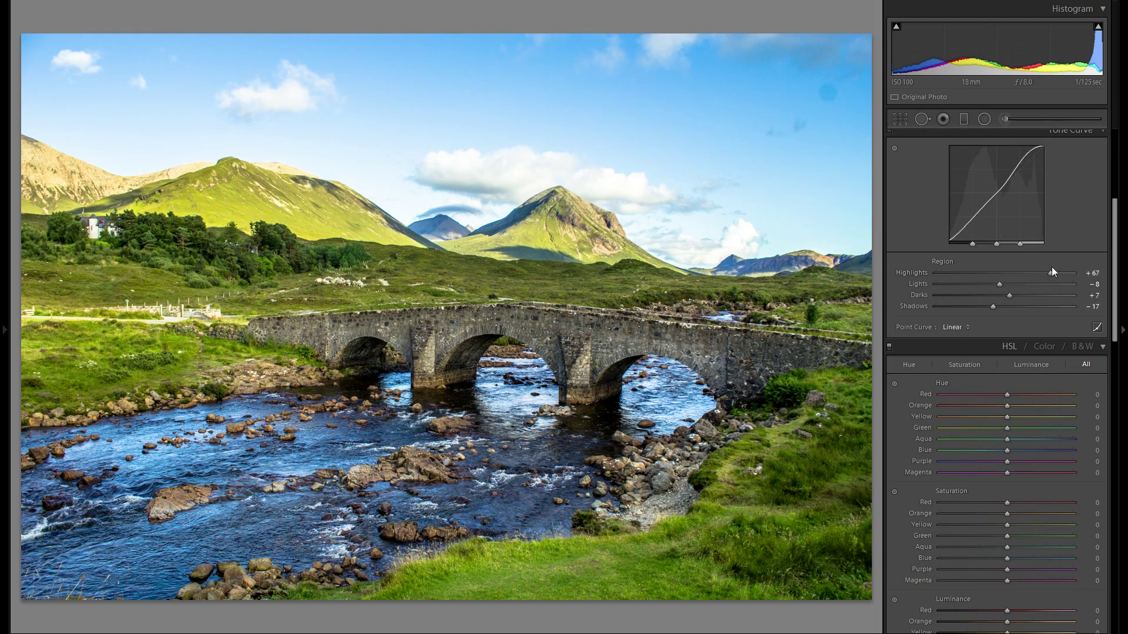
Step: Adjust the HSL hues directly on the photo to Blue −2, Purple −2, Yellow +2 and Green +1
scroll(1050, 272, "down", 3)
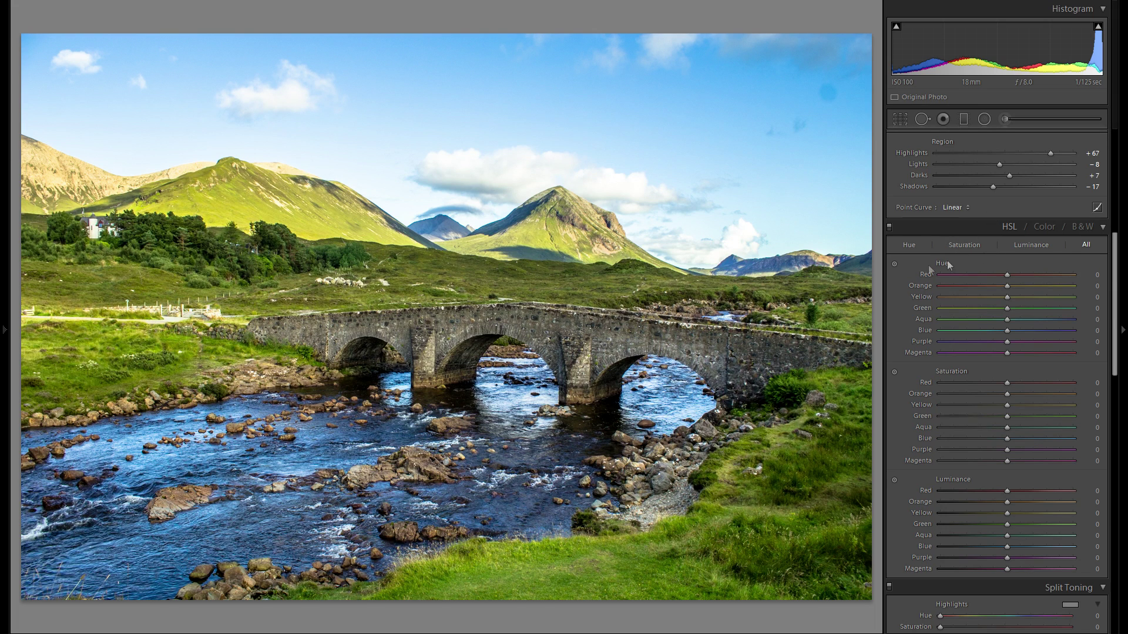
left_click(894, 263)
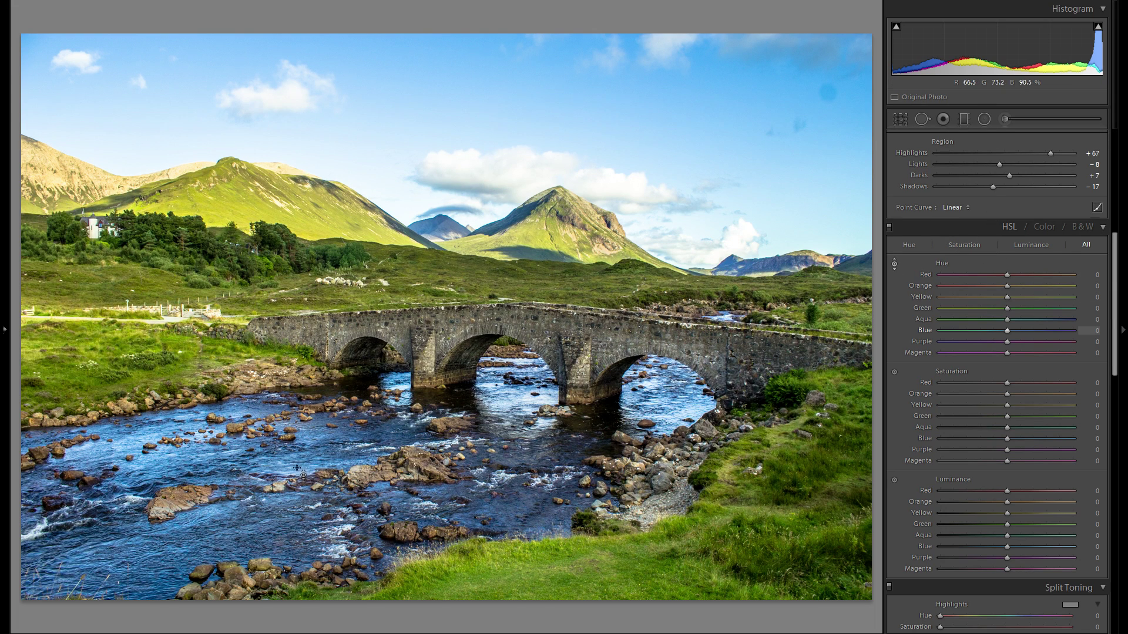
left_click_drag(282, 454, 288, 420)
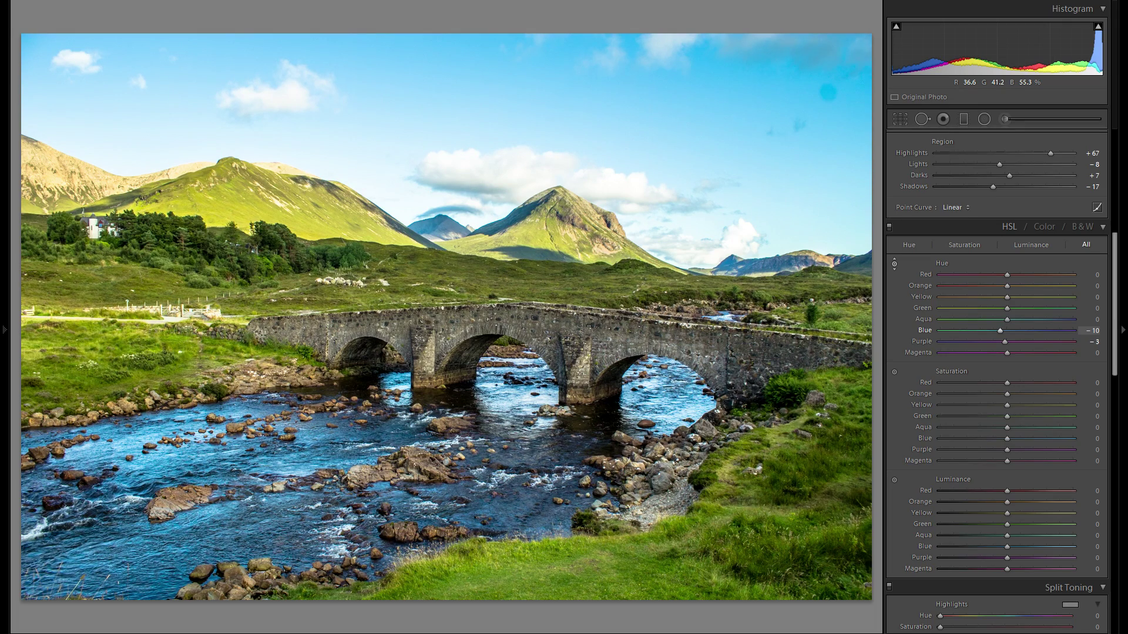
left_click_drag(288, 421, 287, 409)
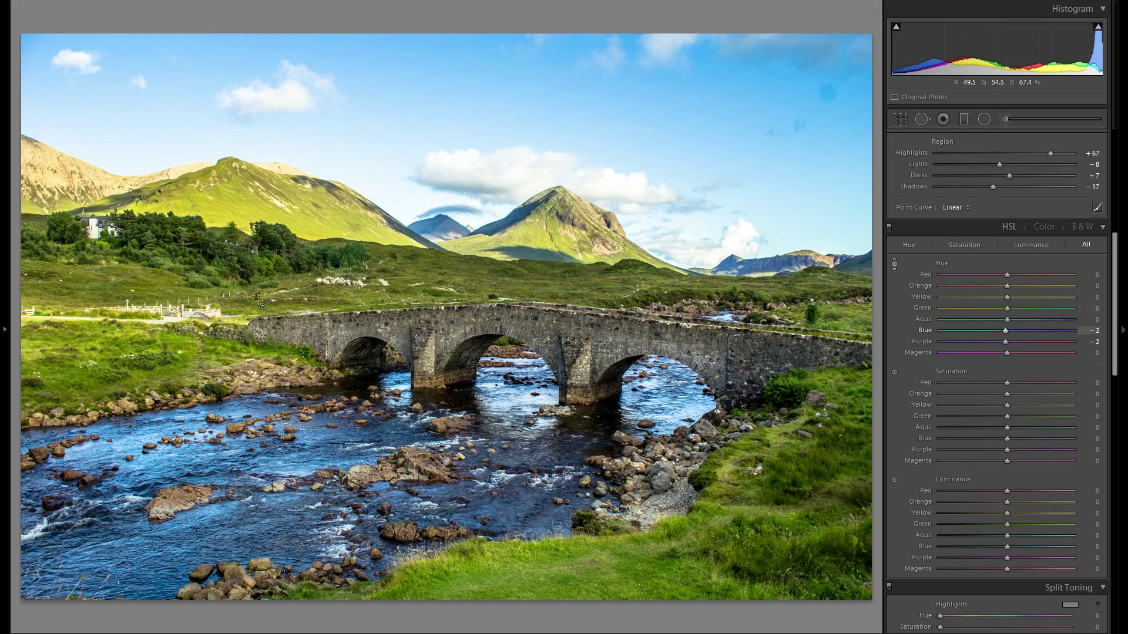
mouse_move(425, 268)
left_mouse_down()
mouse_move(425, 312)
mouse_move(425, 256)
left_mouse_up()
Step: Fine-tune HSL saturation directly on the river and the hillside, setting Blue to +1
left_click(894, 371)
mouse_move(313, 452)
left_mouse_down()
mouse_move(313, 475)
mouse_move(312, 448)
left_mouse_up()
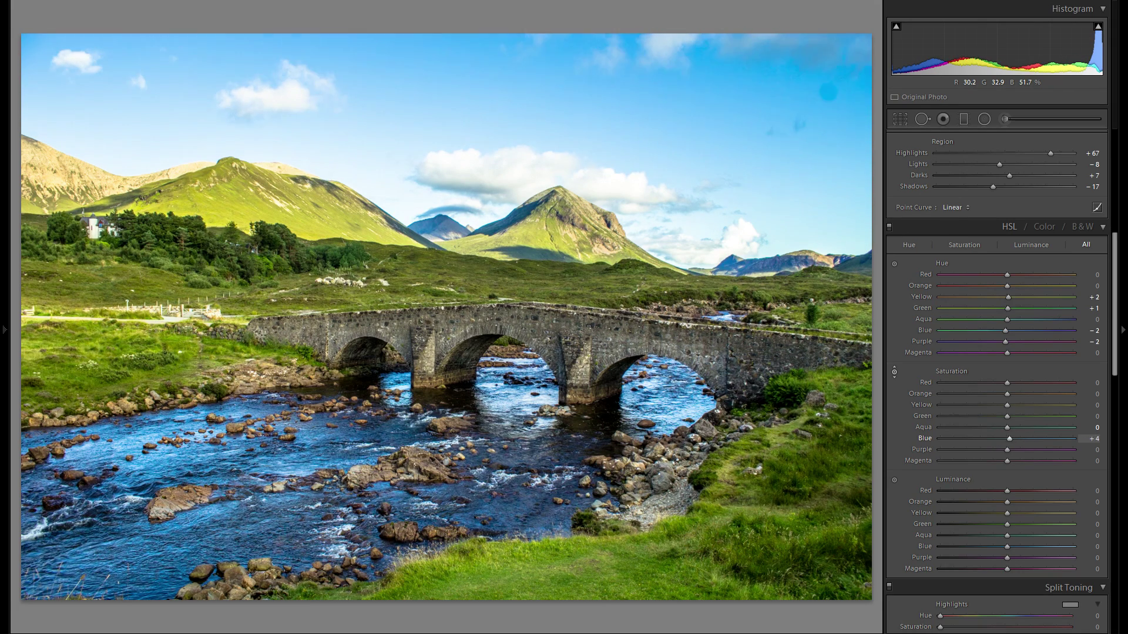
left_click_drag(312, 444, 313, 451)
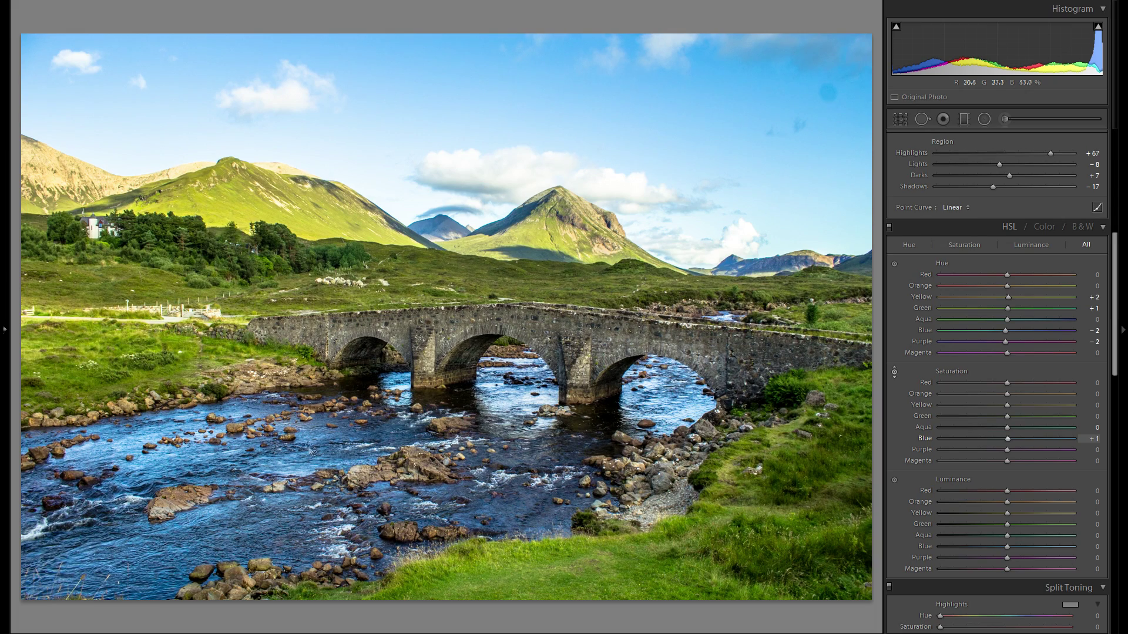
left_click_drag(437, 279, 437, 270)
Step: Adjust HSL luminance directly on the river and grass to Blue +2, Yellow +11 and Green +10
left_click(894, 480)
mouse_move(363, 440)
left_mouse_down()
mouse_move(363, 459)
mouse_move(363, 429)
mouse_move(363, 445)
left_mouse_up()
mouse_move(101, 347)
left_mouse_down()
mouse_move(101, 327)
mouse_move(95, 346)
left_mouse_up()
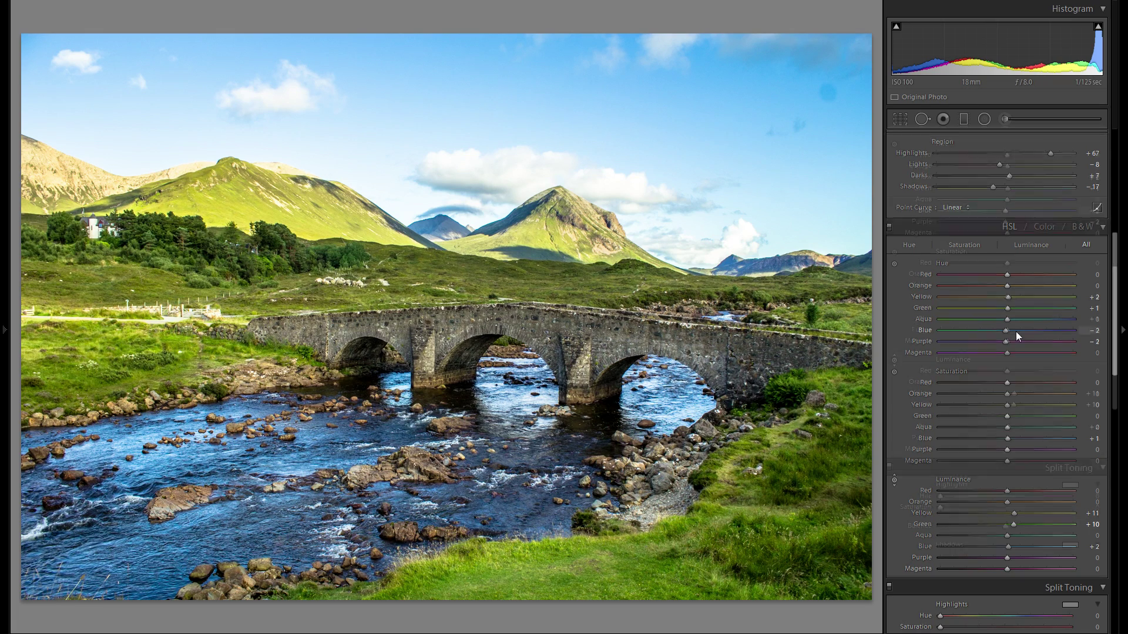
Step: Warm the split-toning highlights with a hue of 32 and a saturation of 23
scroll(1013, 333, "down", 6)
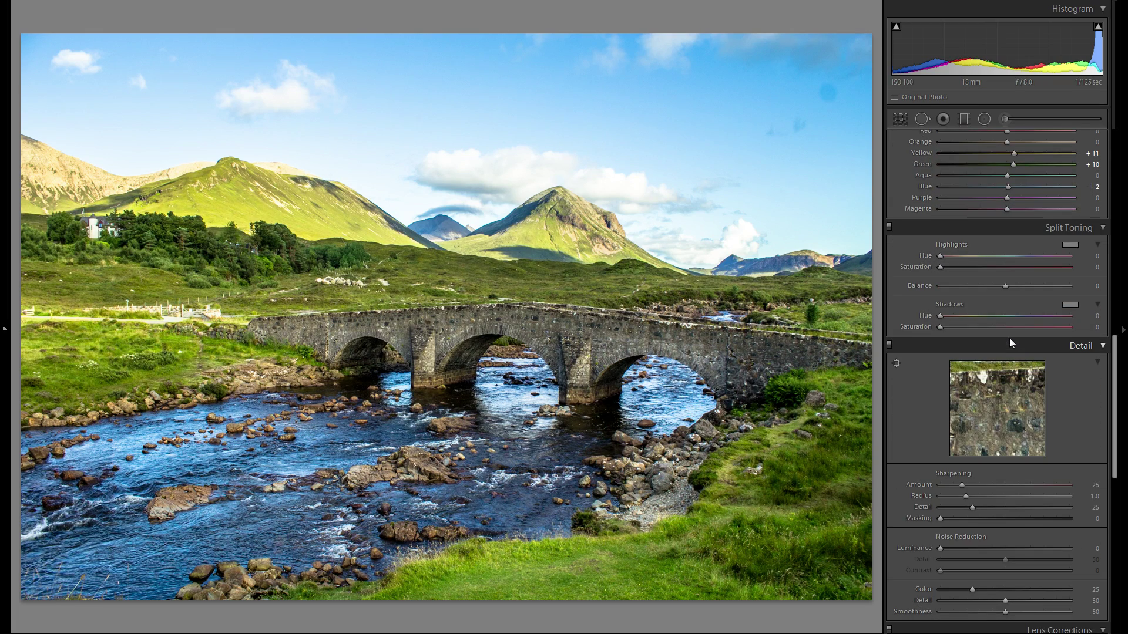
left_click(1069, 247)
left_click_drag(940, 268, 974, 267)
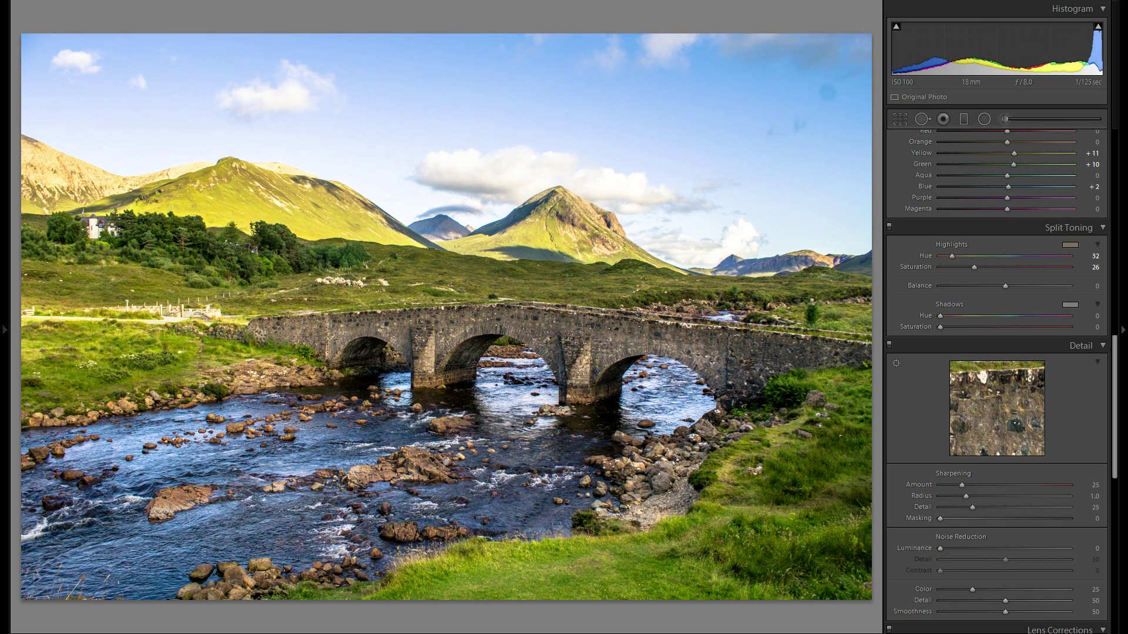
left_click_drag(974, 267, 940, 267)
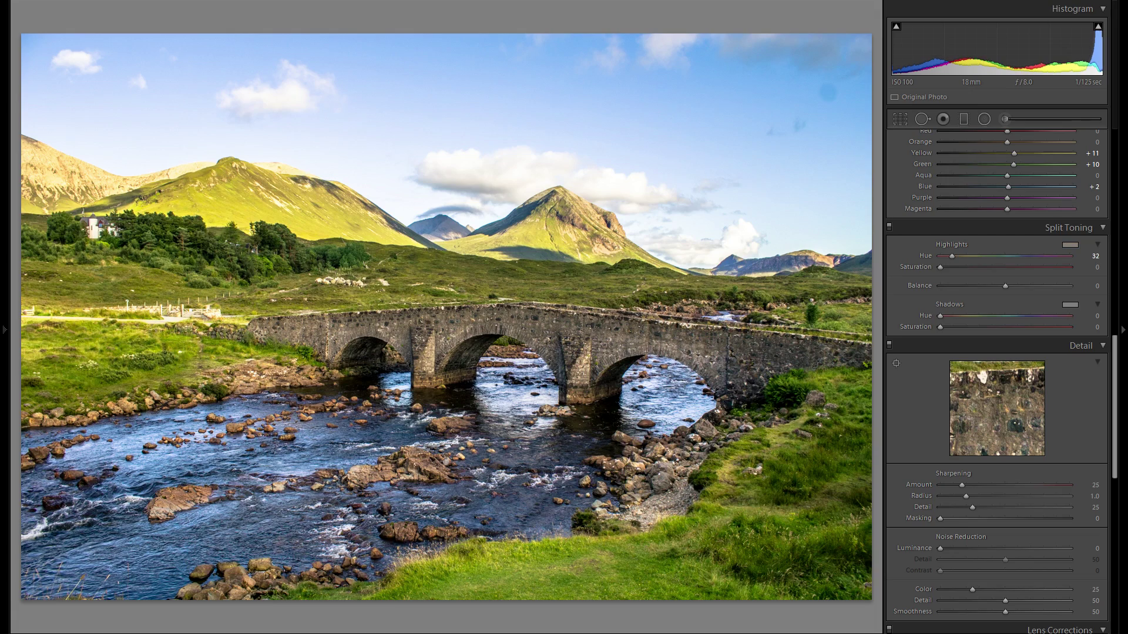
left_click_drag(1095, 267, 1109, 267)
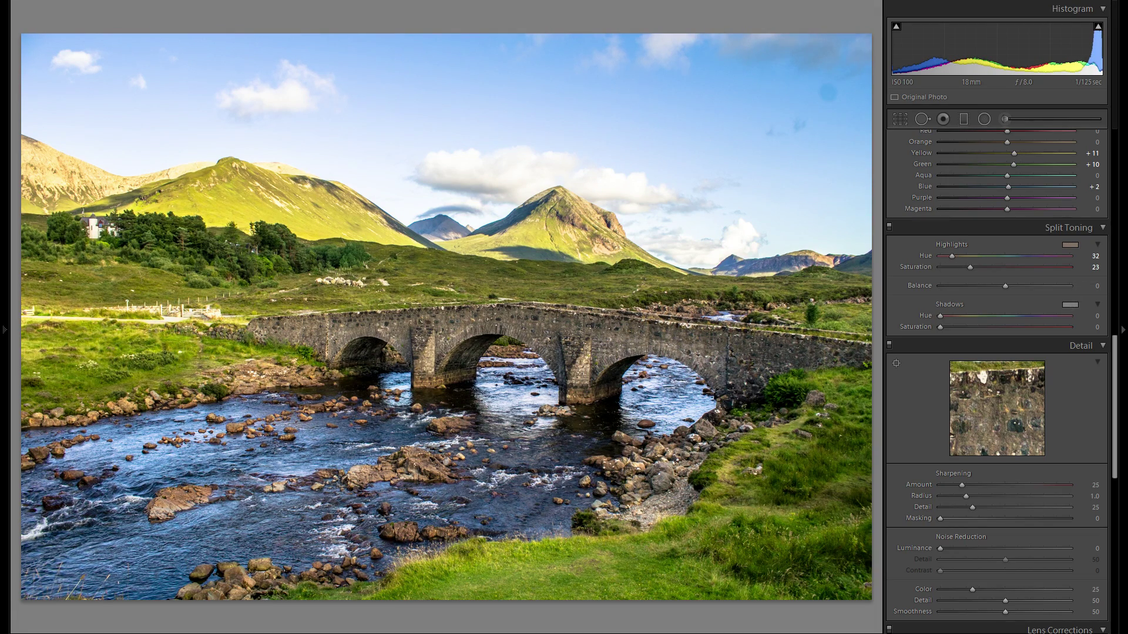
Step: Try a warm split-toning tint in the shadows at hues 43 and 33, returning shadow hue and saturation to 0
left_click_drag(940, 315, 953, 315)
left_click_drag(940, 327, 1030, 327)
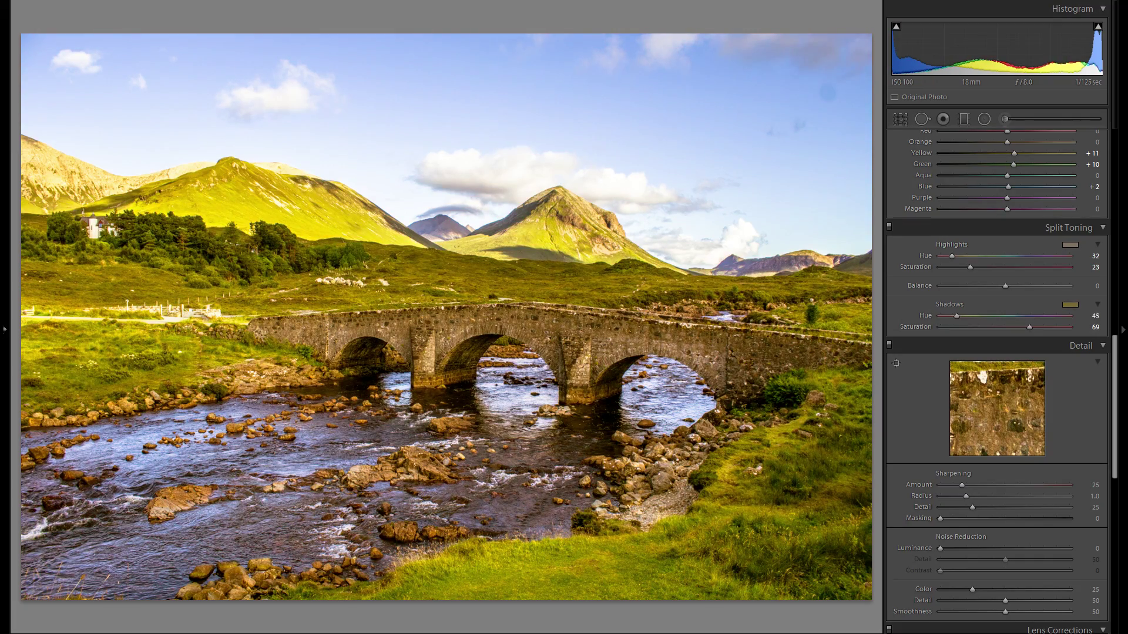
left_click_drag(953, 316, 952, 315)
left_click_drag(1029, 327, 940, 327)
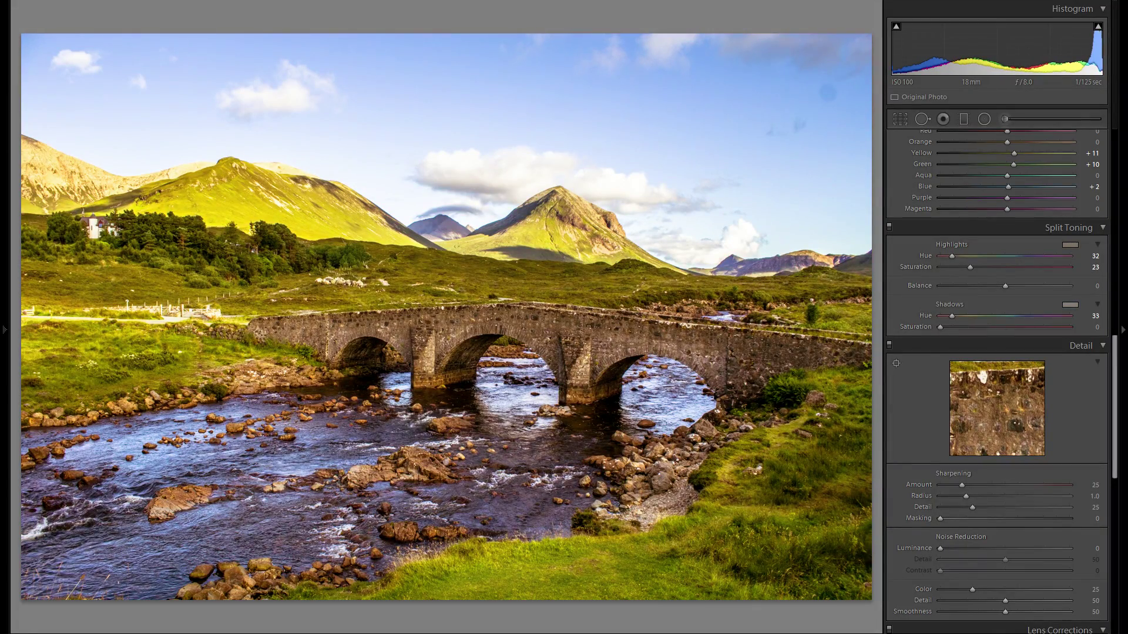
left_click_drag(1096, 328, 1100, 327)
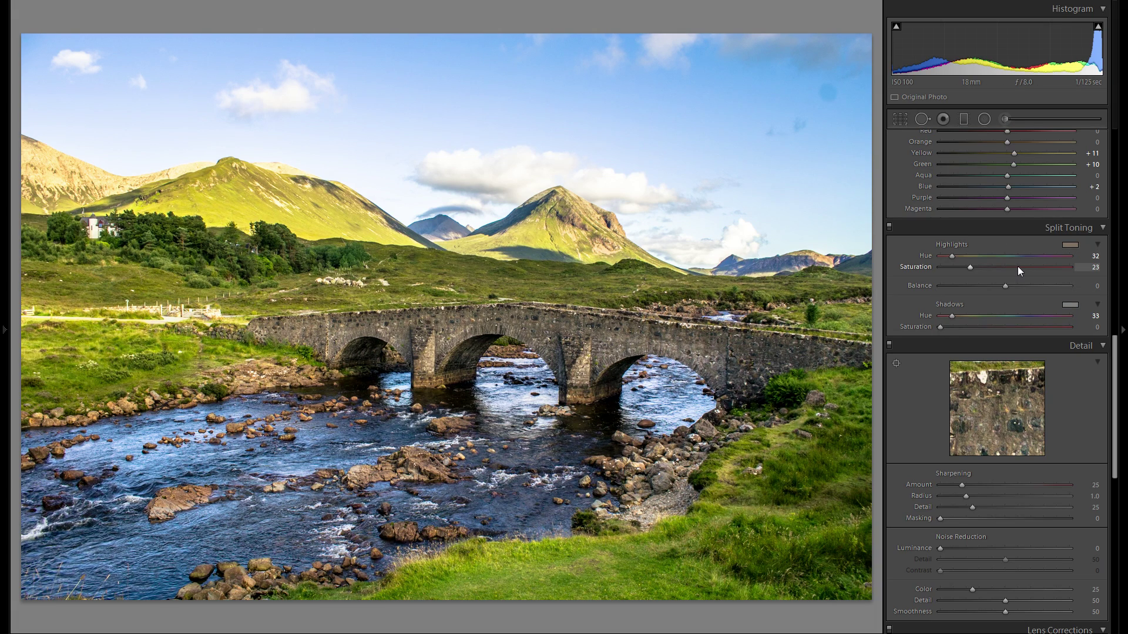
left_click_drag(951, 316, 740, 317)
Step: Try sharpening the photo with an amount of 69 and a radius of 1.3, checking the river close up
scroll(1057, 369, "down", 3)
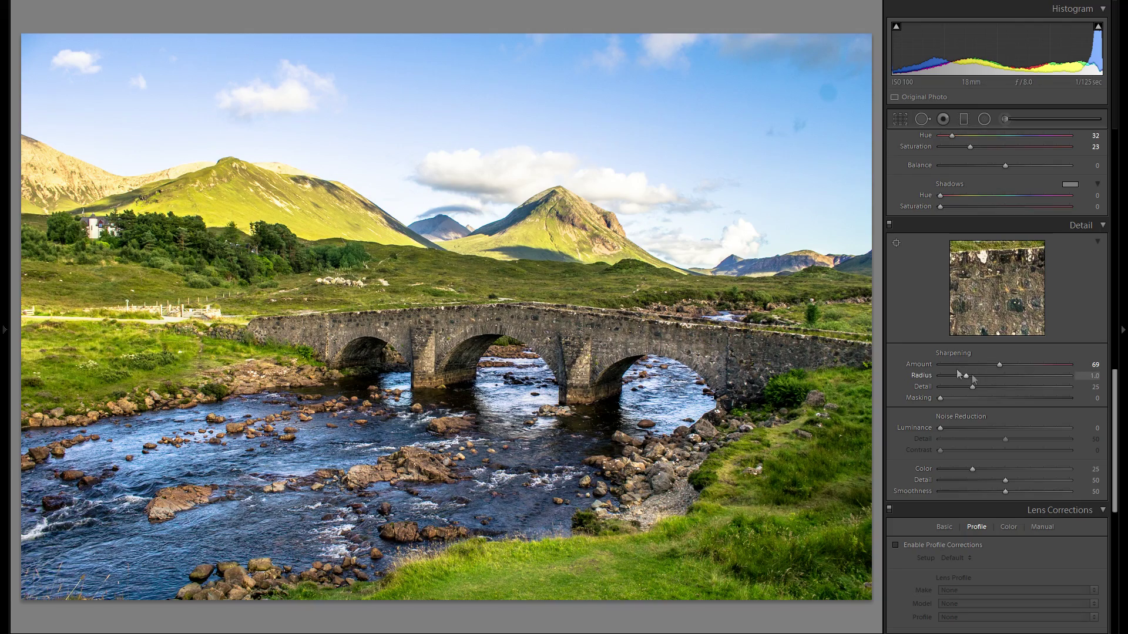
left_click(424, 543)
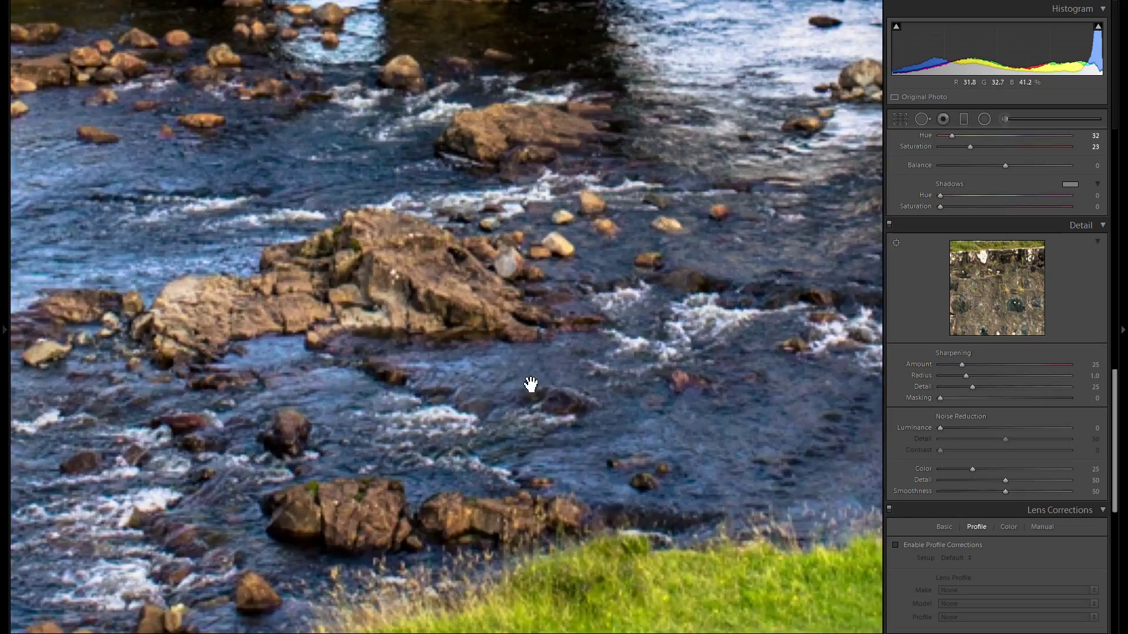
scroll(548, 282, "up", 10)
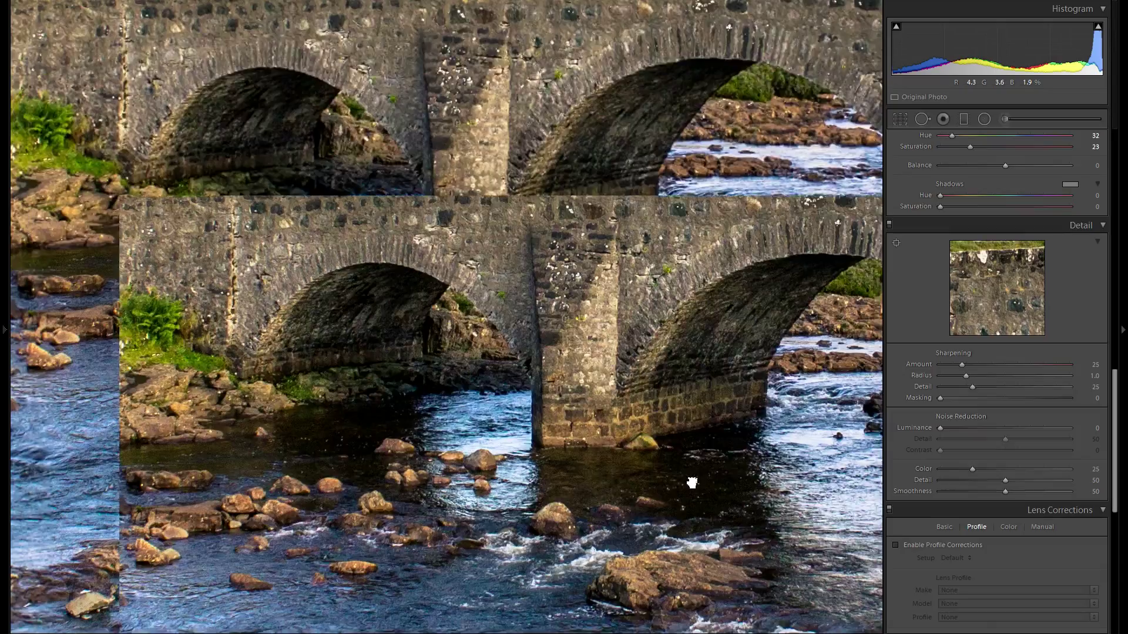
scroll(593, 330, "down", 10)
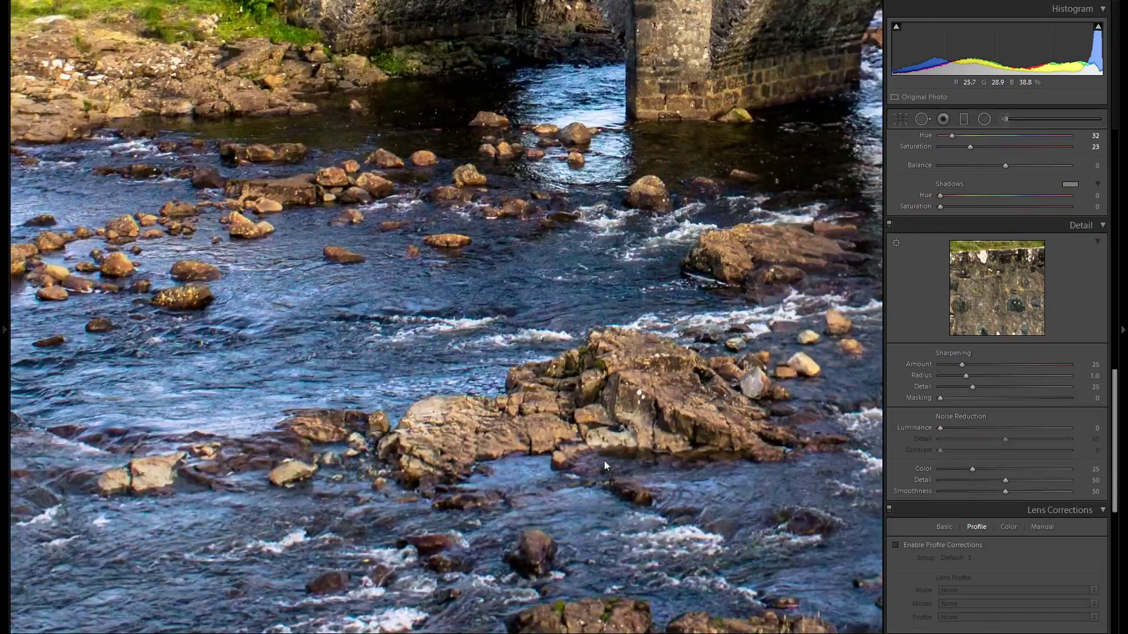
left_click_drag(605, 466, 399, 413)
left_click(399, 413)
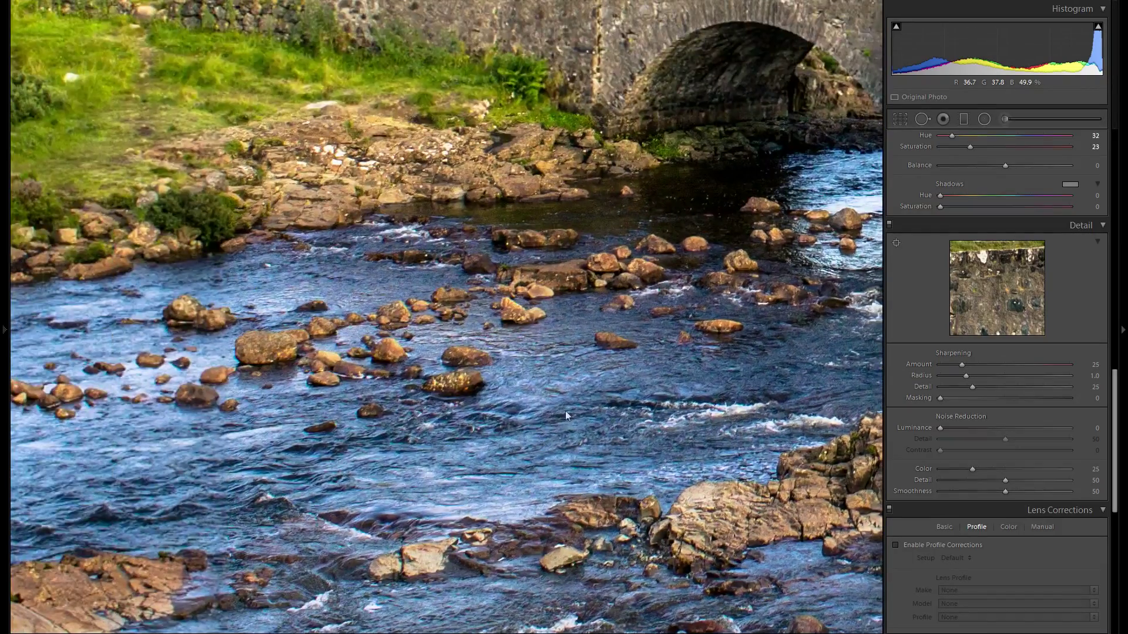
left_click(476, 414)
left_click(475, 414)
left_click(999, 364)
left_click(982, 376)
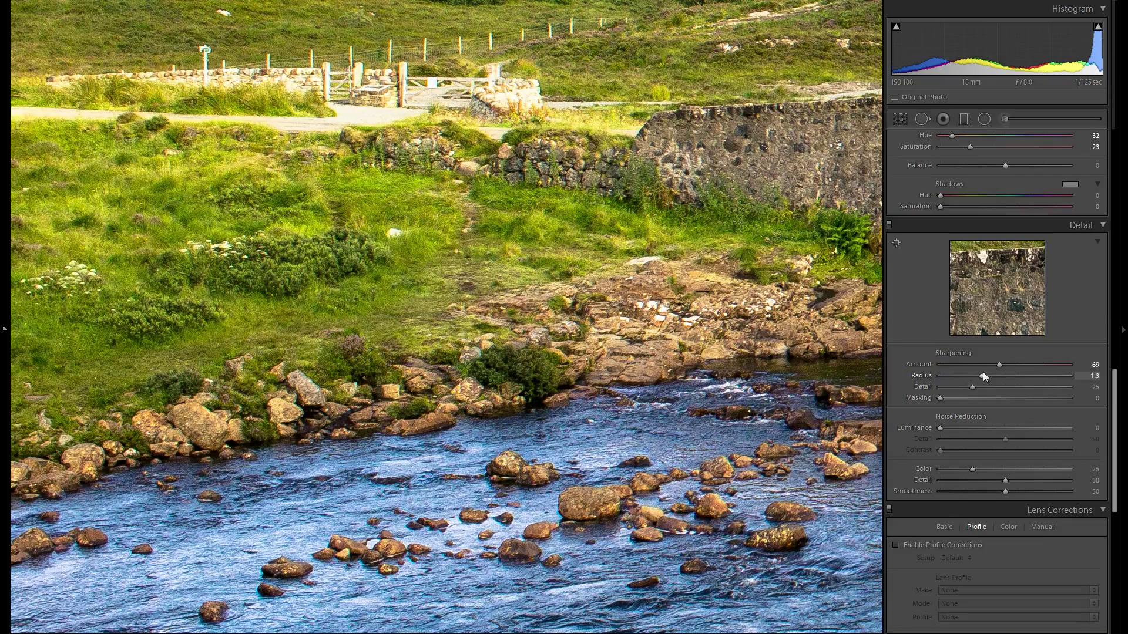
Step: Set the sharpening to an amount of 50, a radius of 1.0 and a masking of 81
double_click(924, 375)
left_click(982, 364)
left_click_drag(978, 368, 982, 368)
left_click_drag(872, 284, 335, 343)
left_click_drag(672, 392, 524, 276)
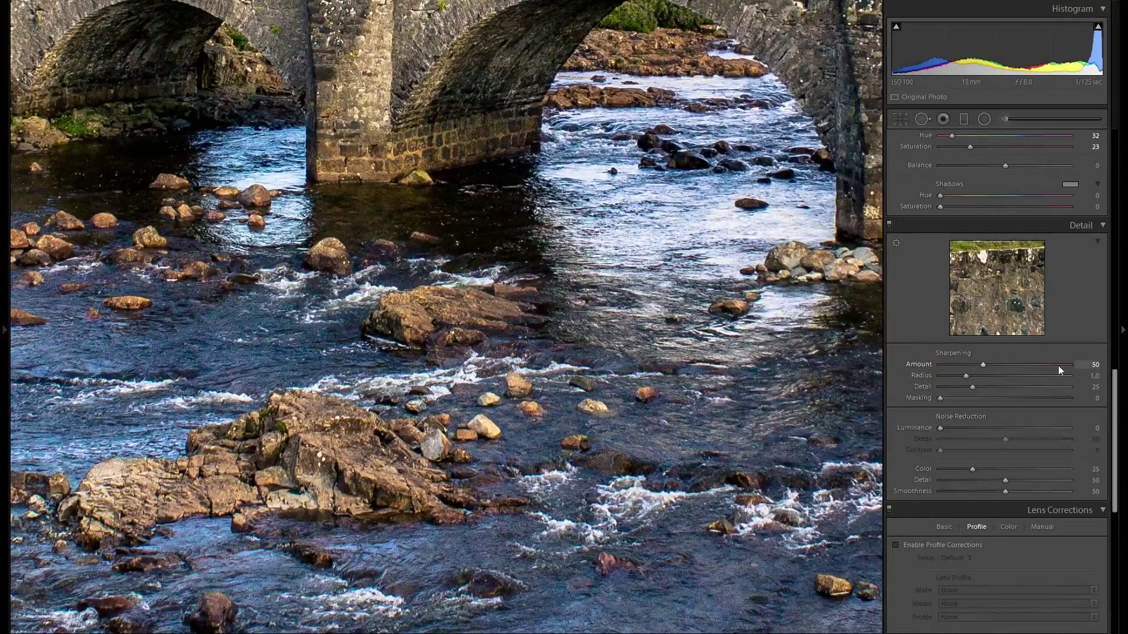
left_click_drag(1062, 365, 988, 368)
left_click(814, 376)
left_click_drag(941, 400, 1047, 409)
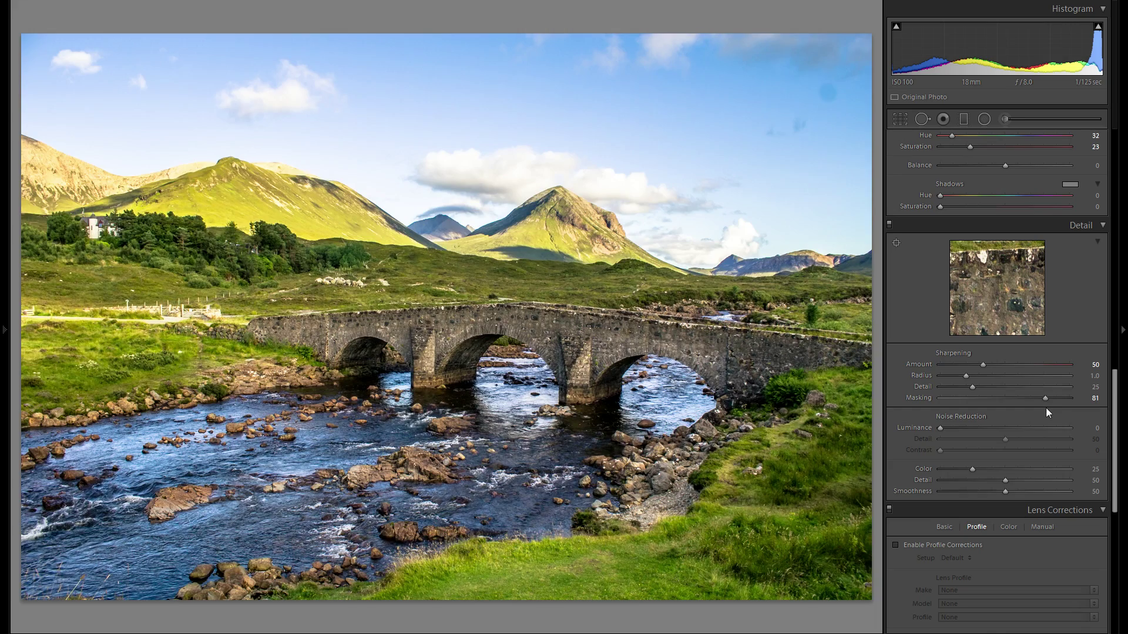
Step: Examine the effect of the masked sharpening on the river's rocks and water at close range
left_click_drag(338, 482, 551, 410)
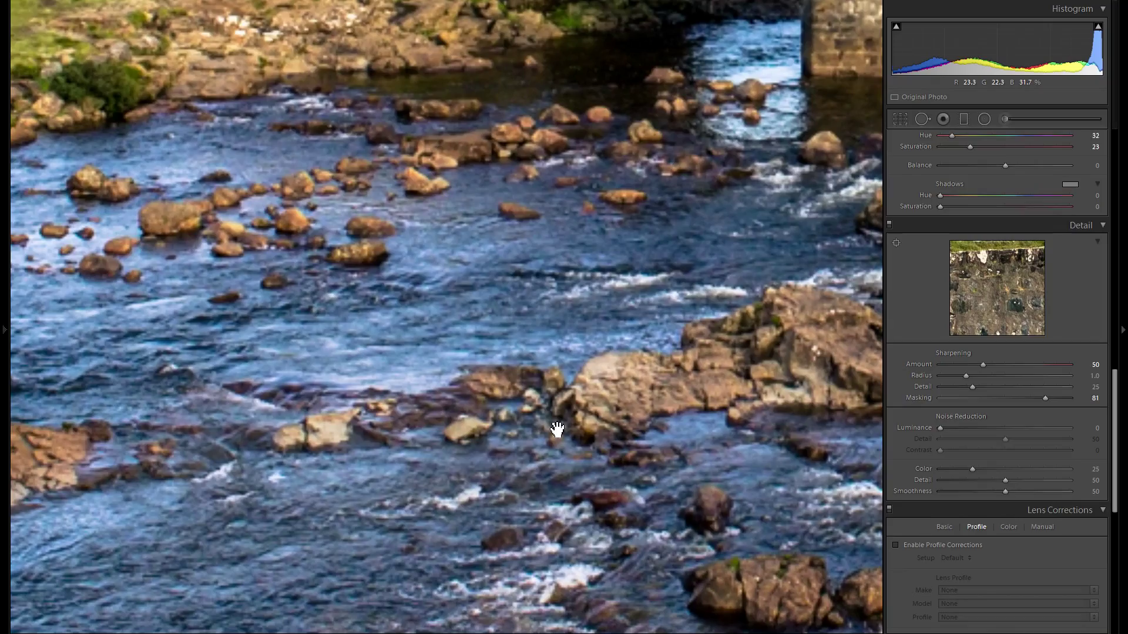
left_click_drag(358, 479, 582, 418)
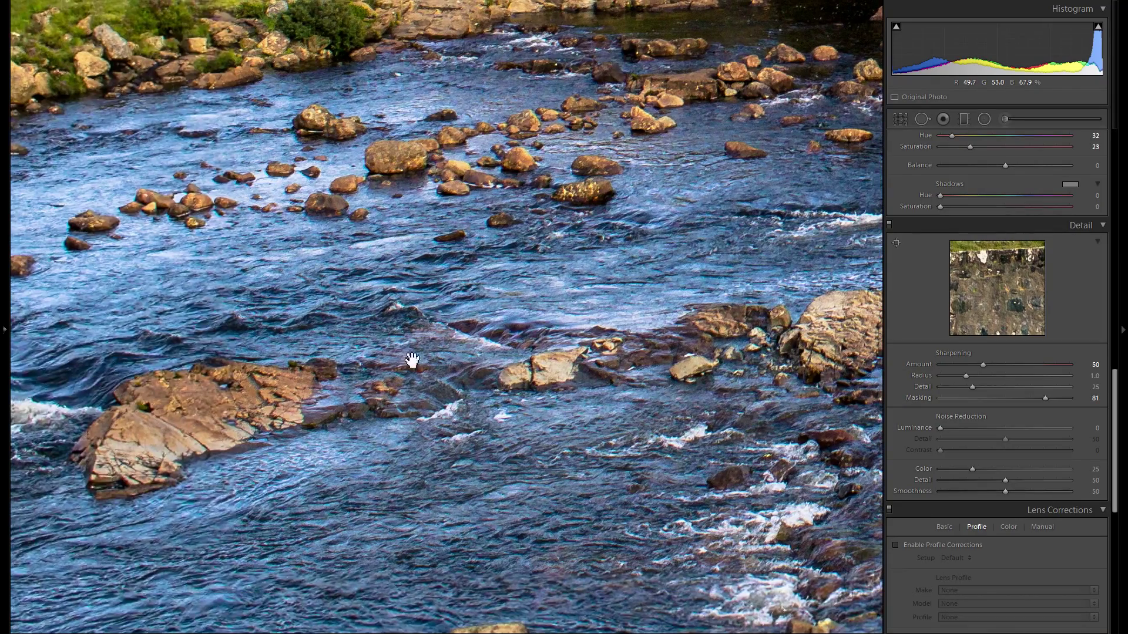
left_click_drag(410, 364, 544, 393)
left_click_drag(616, 365, 436, 234)
left_click_drag(658, 297, 433, 294)
left_click_drag(570, 297, 429, 364)
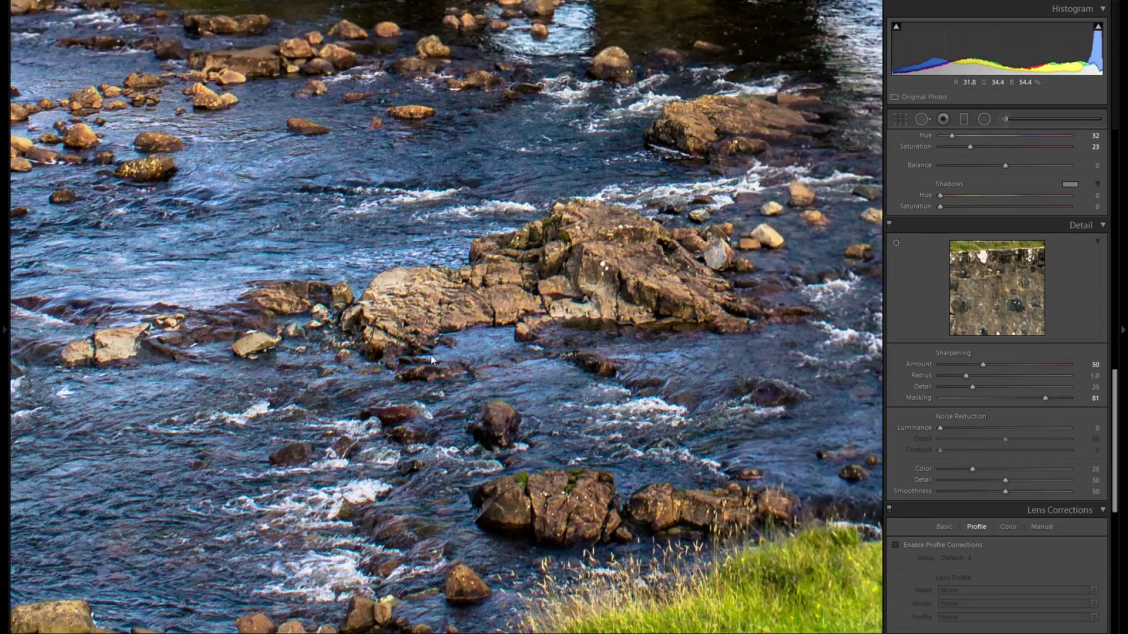
left_click_drag(565, 274, 431, 365)
left_click(666, 365)
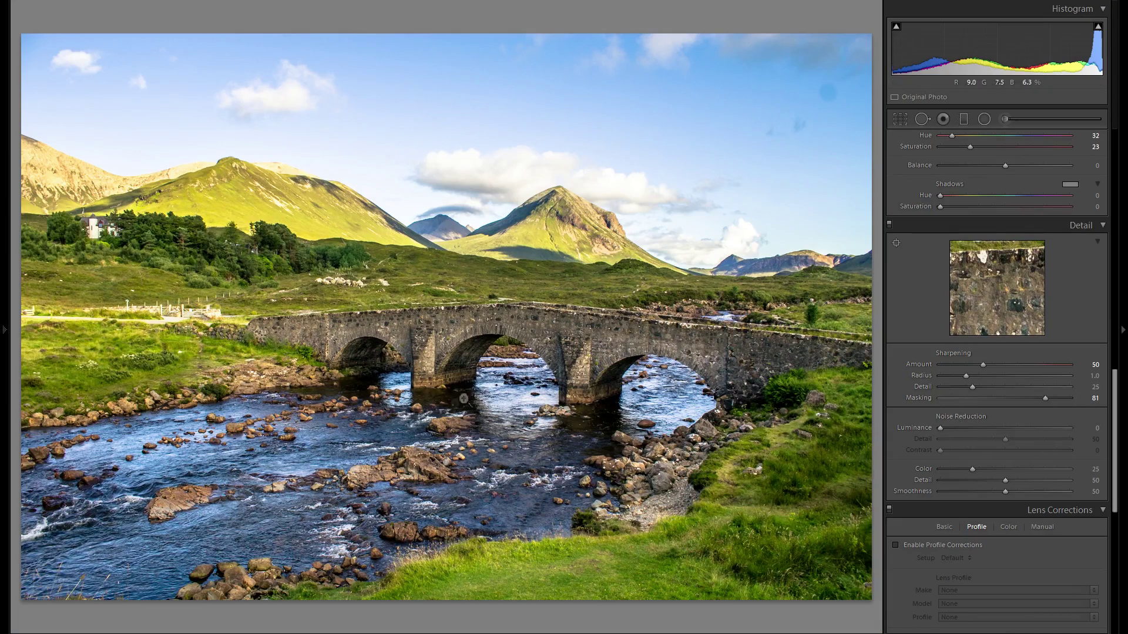
Step: Examine the bridge arches, dark water and riverbank close up for sharpness and colour noise
left_click(478, 416)
left_click(545, 416)
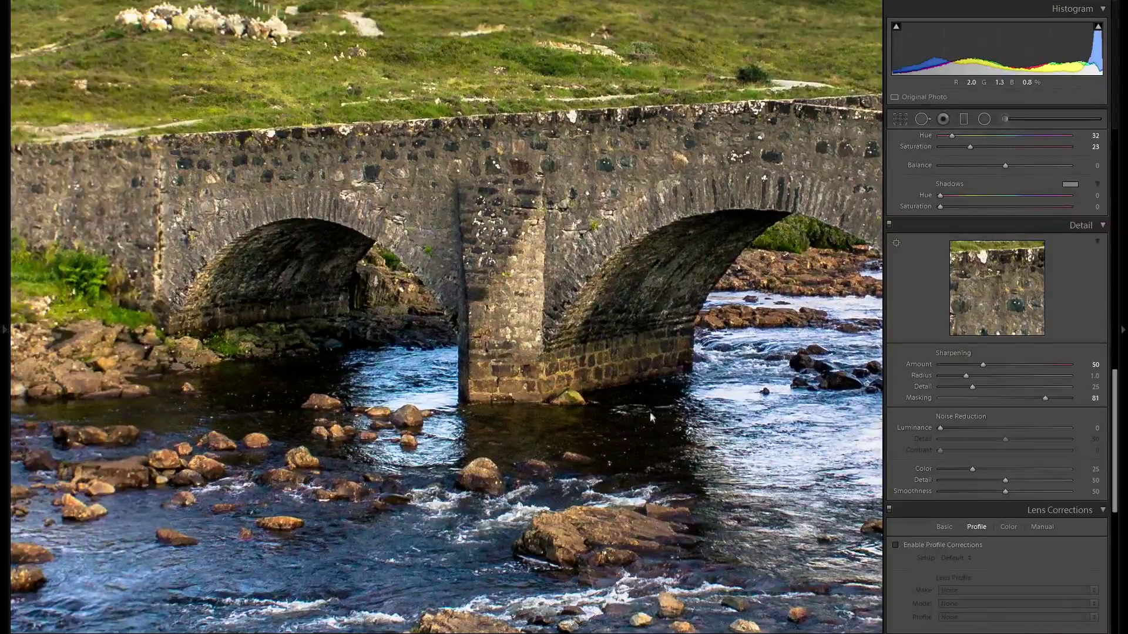
left_click(650, 408)
left_click_drag(697, 483, 567, 399)
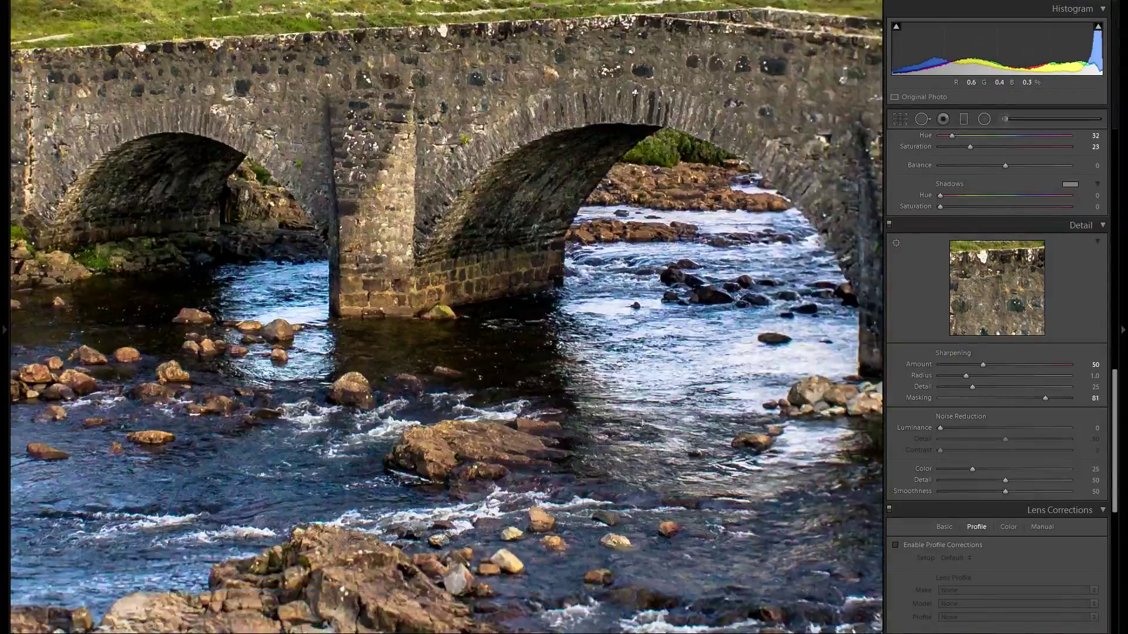
left_click_drag(686, 460, 479, 378)
left_click_drag(338, 476, 553, 388)
left_click_drag(418, 401, 647, 423)
left_click_drag(482, 405, 705, 521)
left_click_drag(407, 248, 534, 500)
left_click_drag(424, 555, 473, 330)
left_click_drag(517, 488, 391, 330)
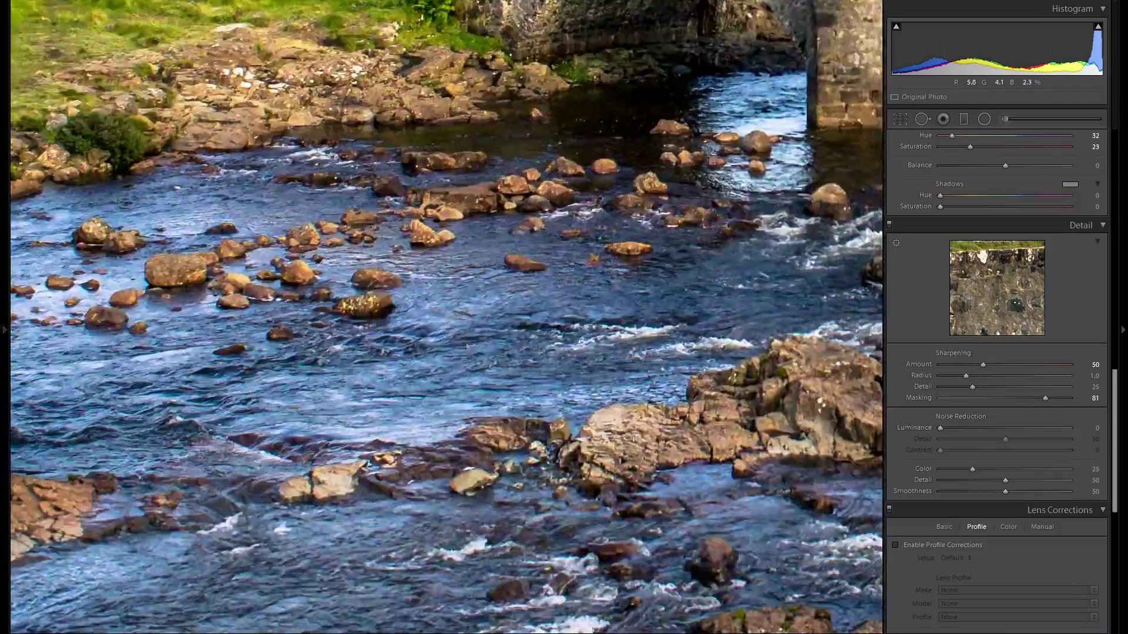
left_click_drag(646, 441, 544, 418)
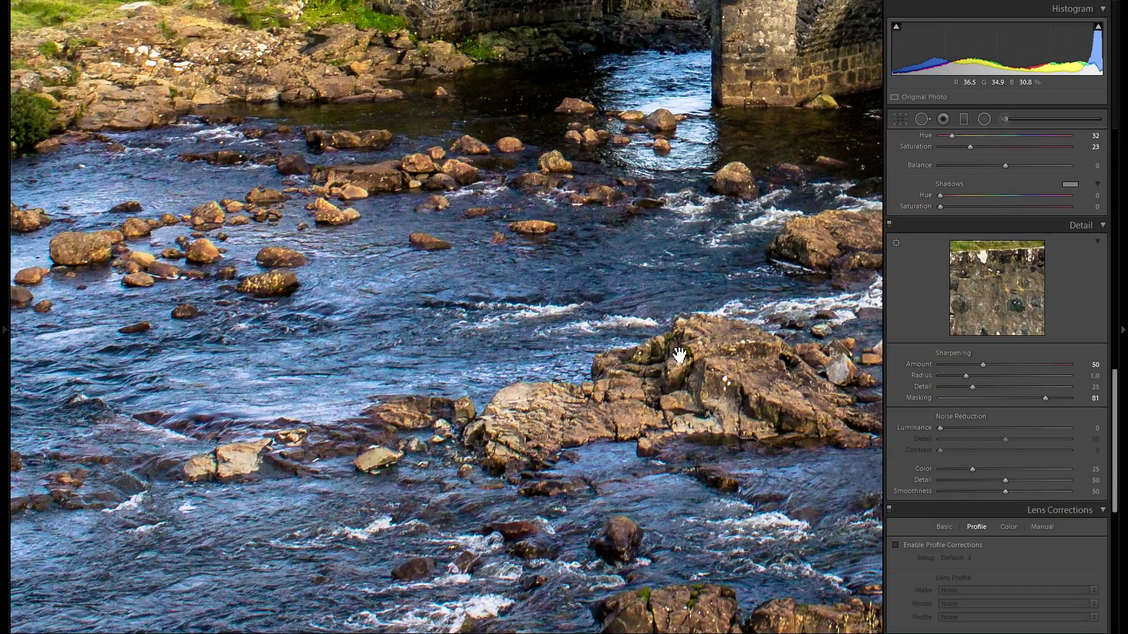
left_click_drag(672, 357, 640, 366)
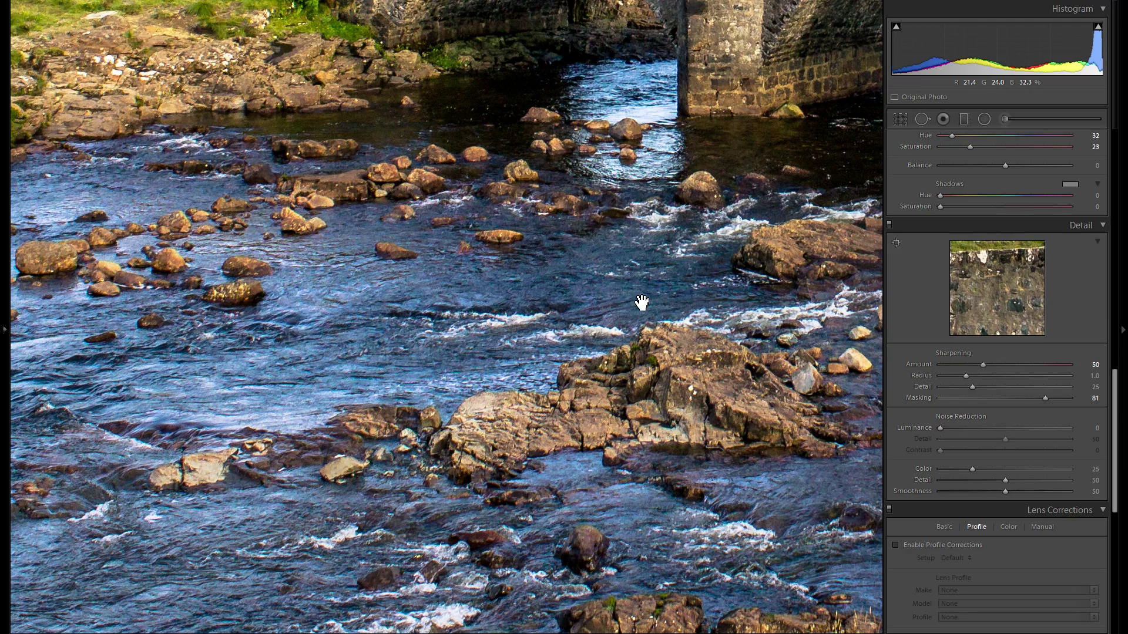
left_click_drag(744, 216, 636, 243)
left_click_drag(832, 279, 678, 247)
left_click_drag(733, 314, 712, 298)
left_click_drag(486, 277, 718, 257)
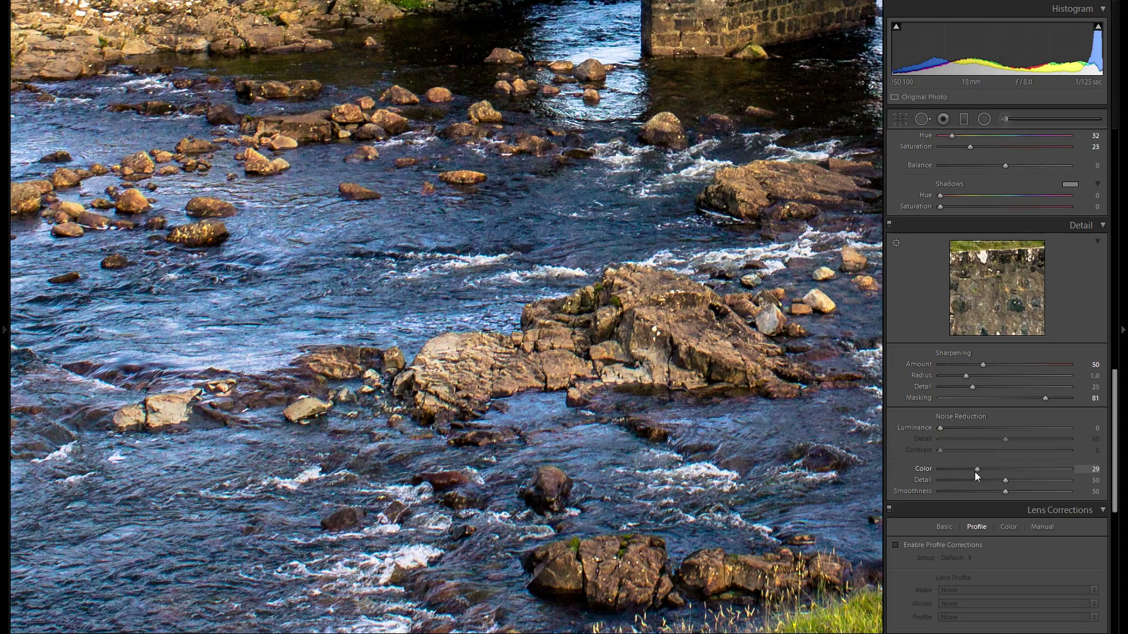
Step: Set the colour noise reduction to 56 and check the river and rocks close up
left_click_drag(999, 474, 1004, 475)
left_click_drag(1024, 479, 1012, 480)
left_click_drag(528, 334, 665, 422)
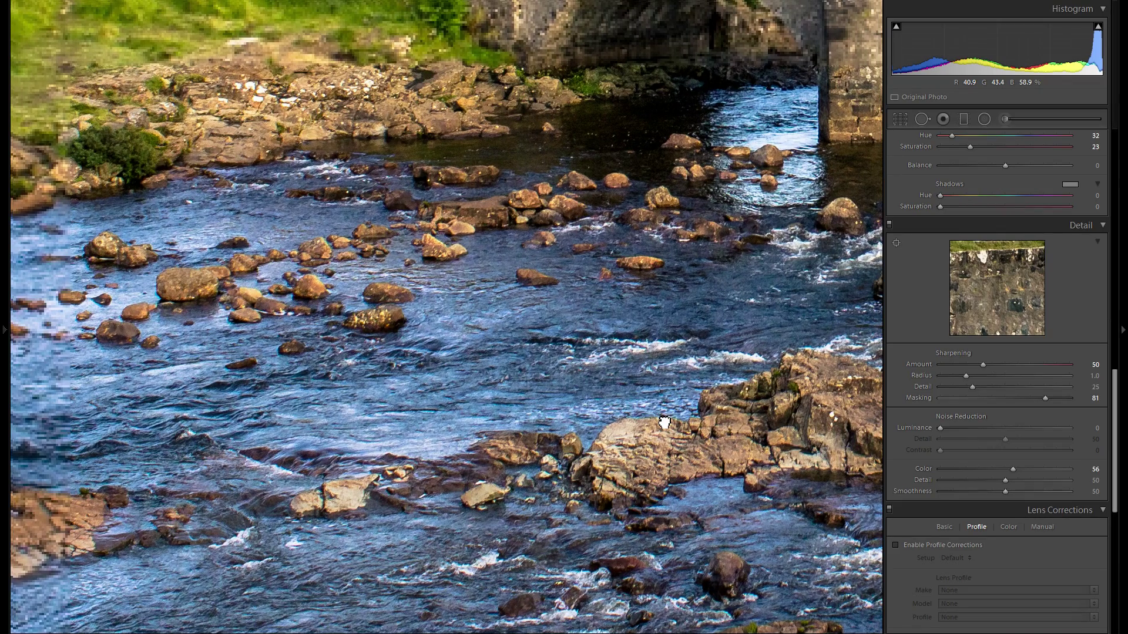
left_click(664, 423)
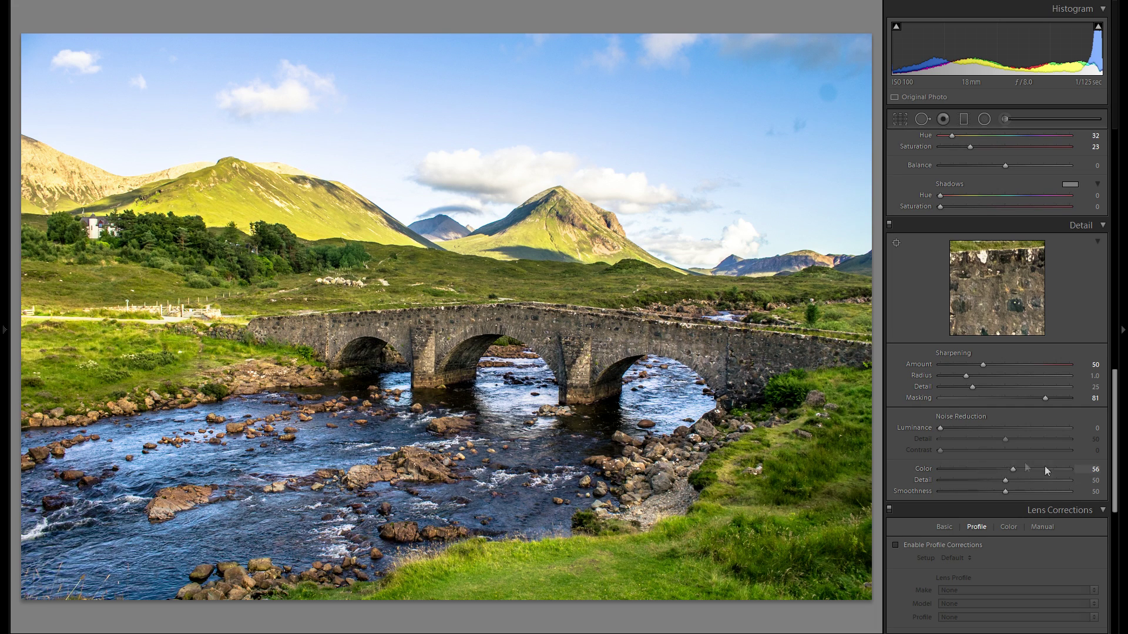
Step: Enable lens profile corrections and choose Canon as the lens make
scroll(990, 459, "down", 3)
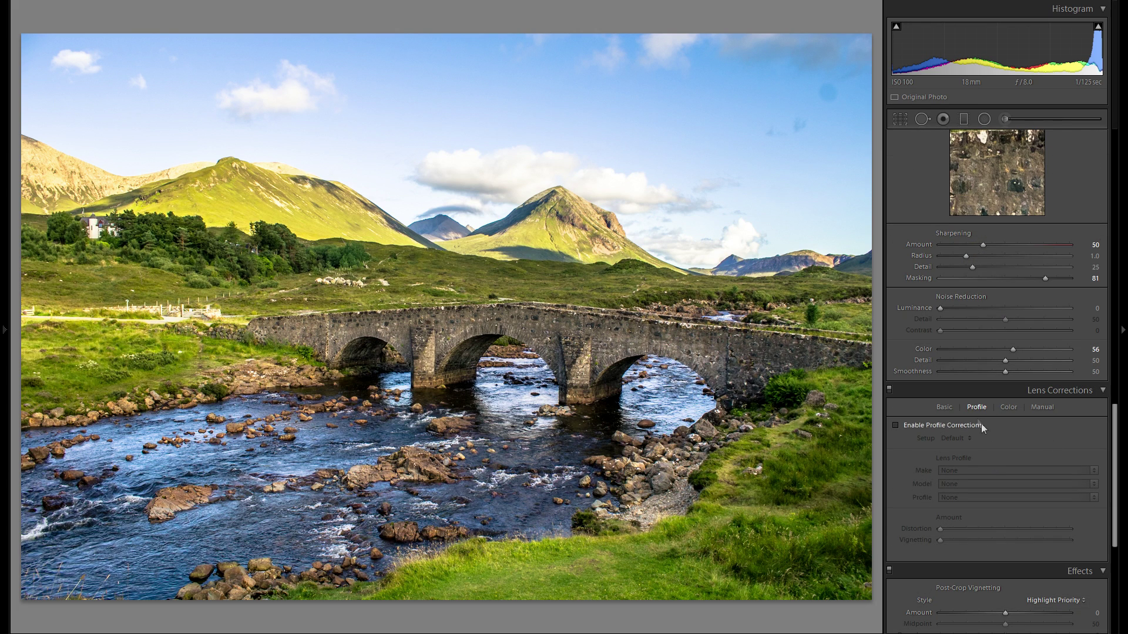
left_click(947, 424)
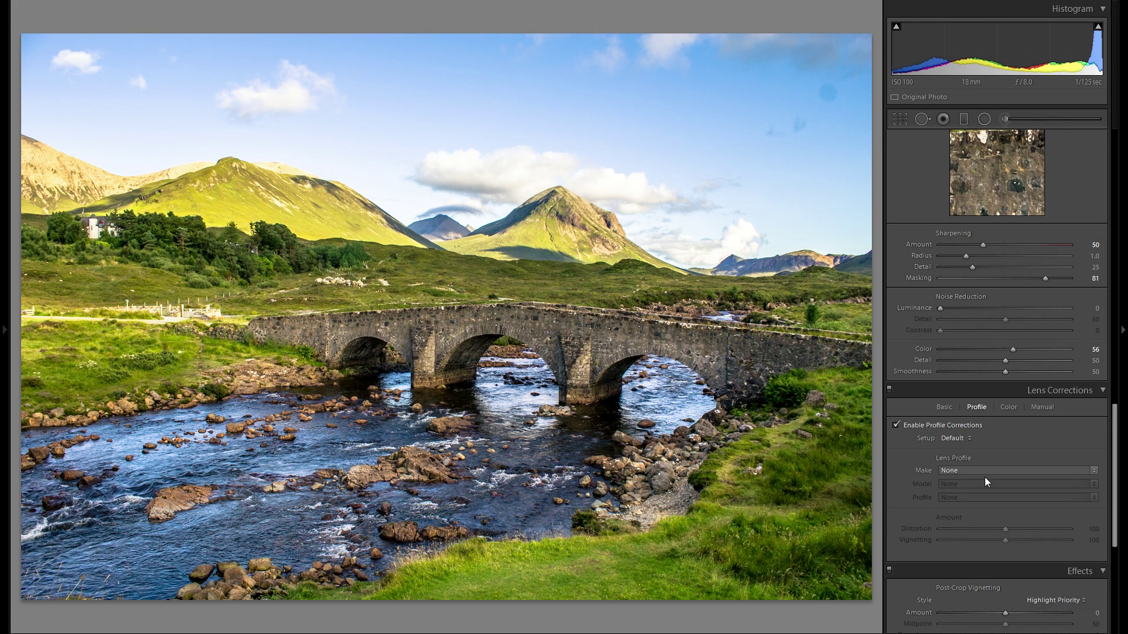
left_click(979, 472)
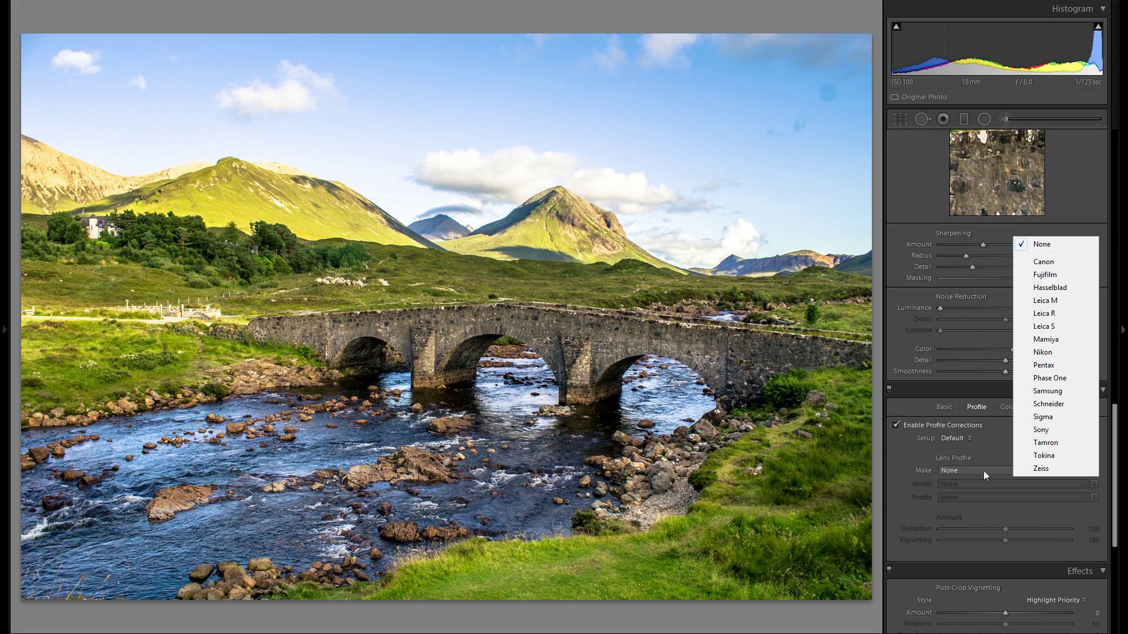
left_click(1043, 262)
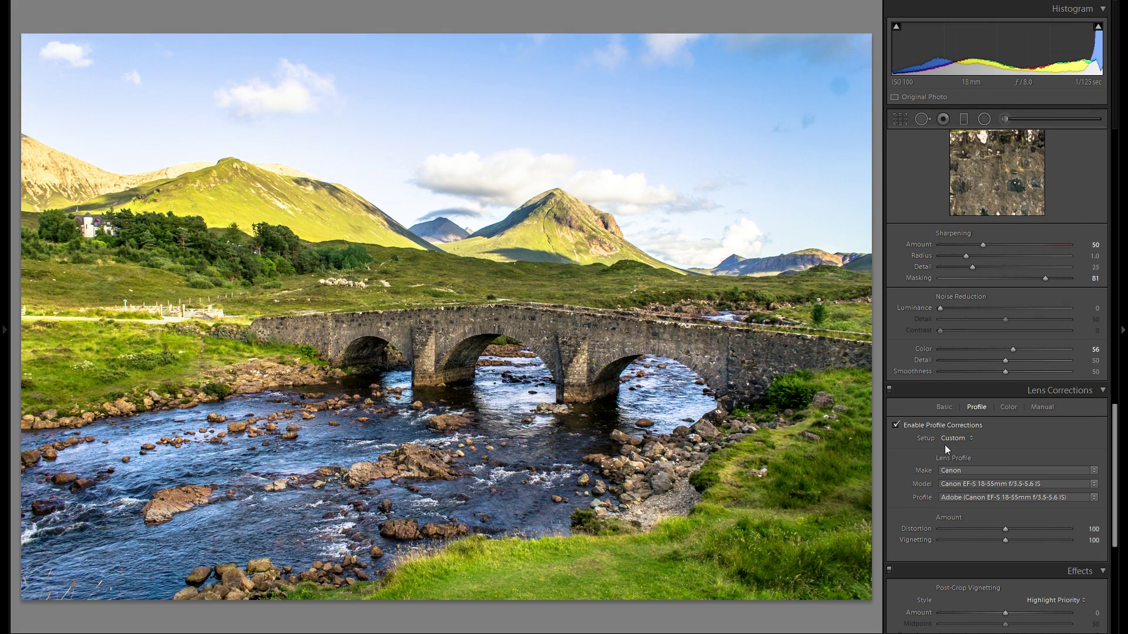
Step: Compare the photo with and without the lens profile correction, and set the profile's vignetting amount to 0
left_click(913, 427)
left_click(913, 428)
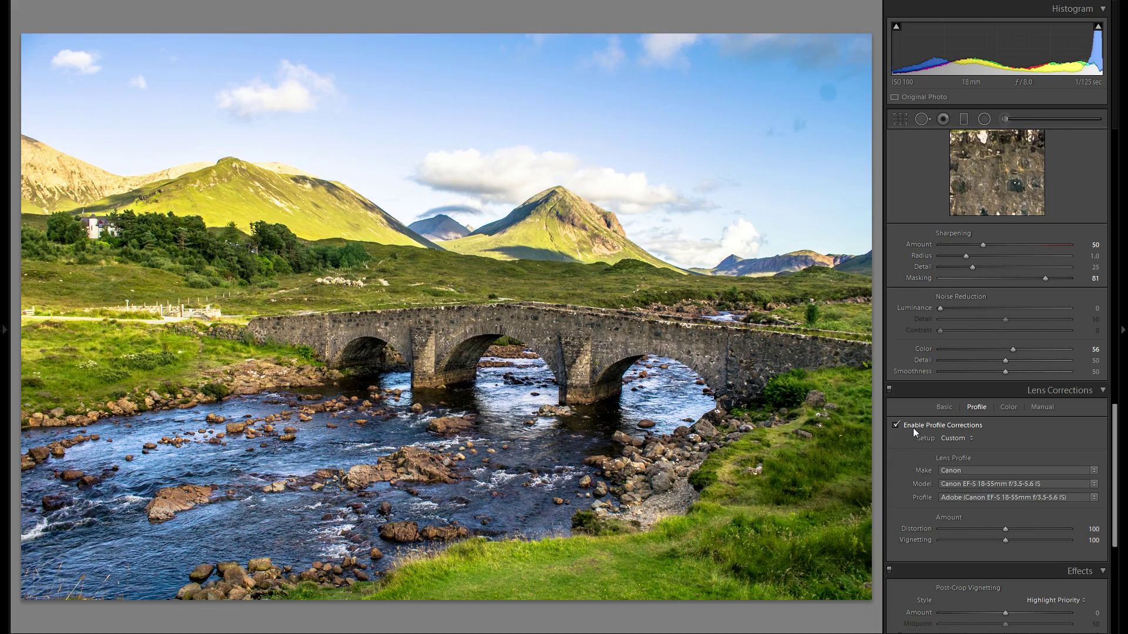
left_click(1010, 535)
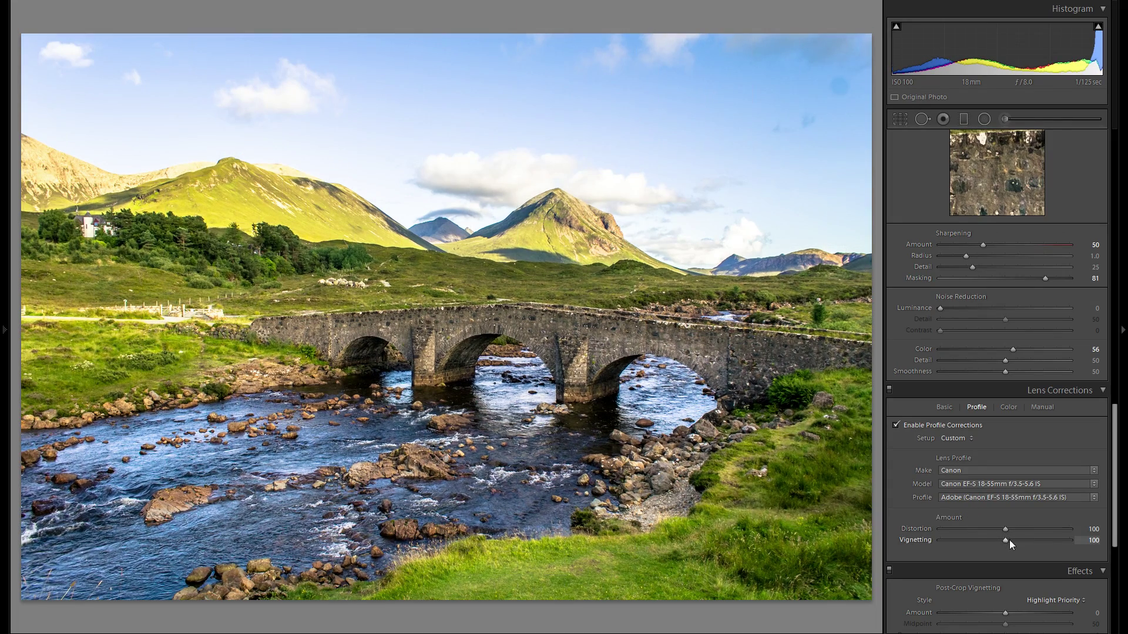
left_click_drag(1009, 541, 887, 541)
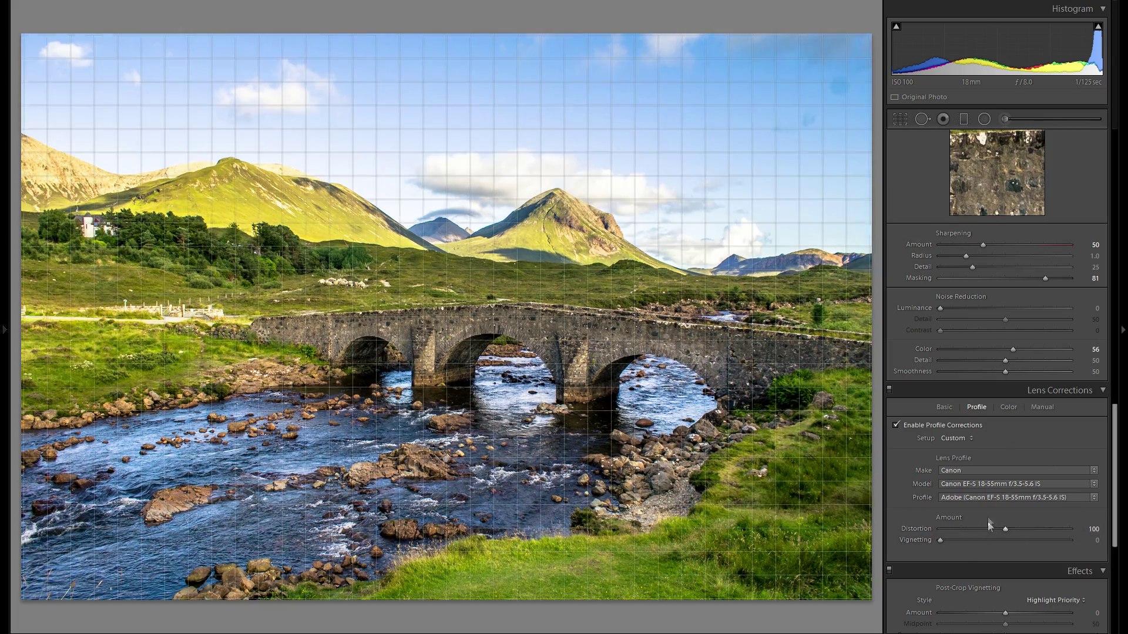
Step: Turn on chromatic aberration removal, comparing the mountain edges close up with and without it
left_click(1007, 408)
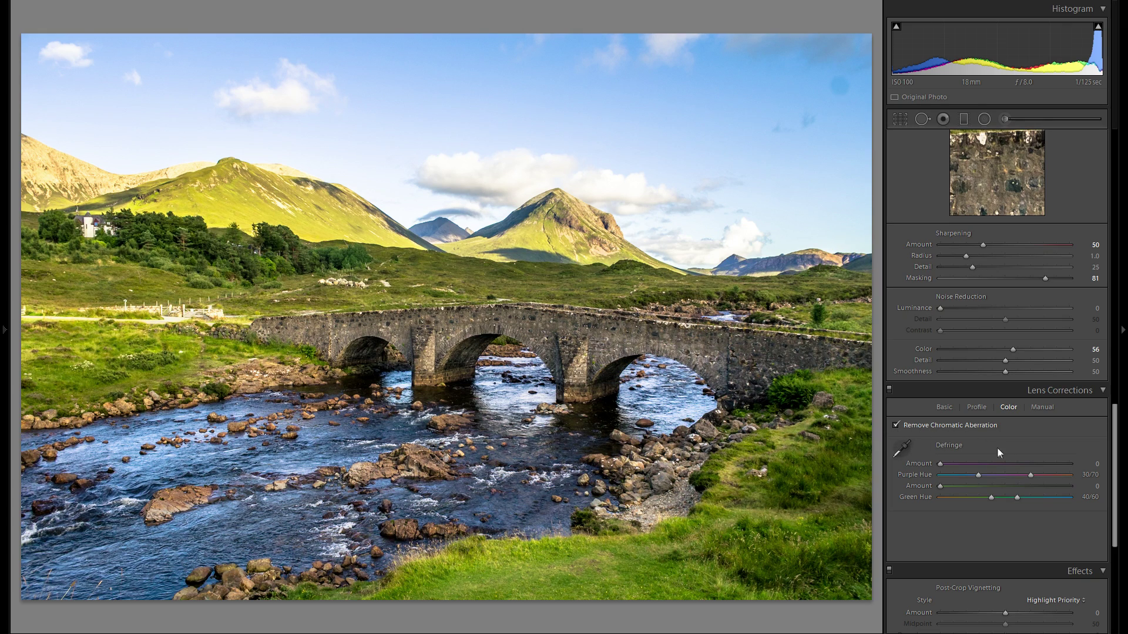
left_click(495, 237)
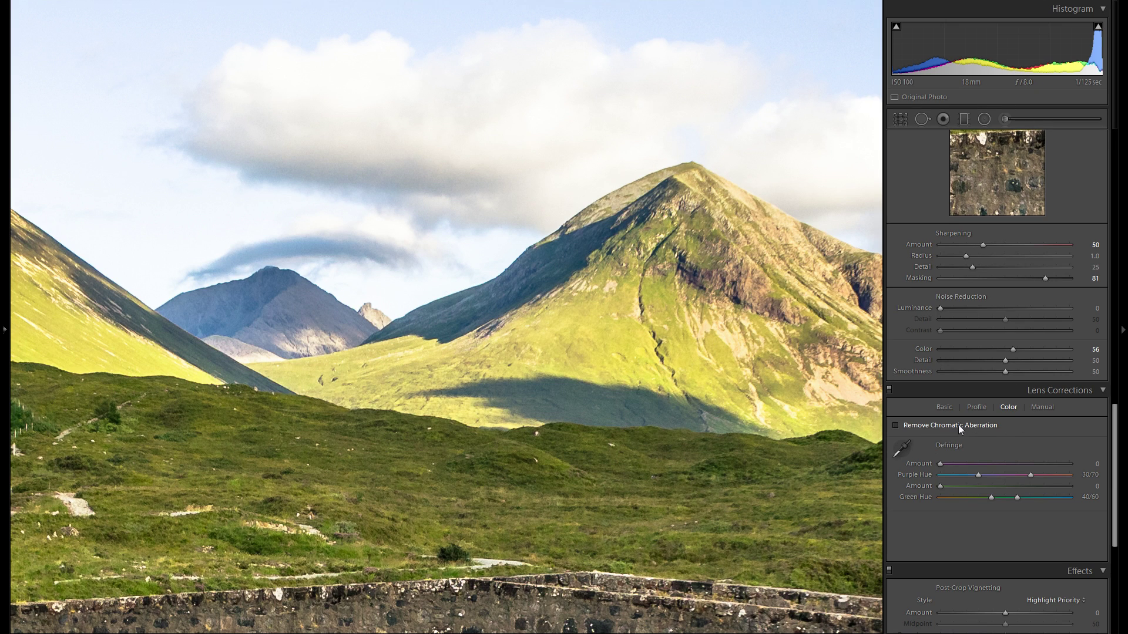
left_click(896, 426)
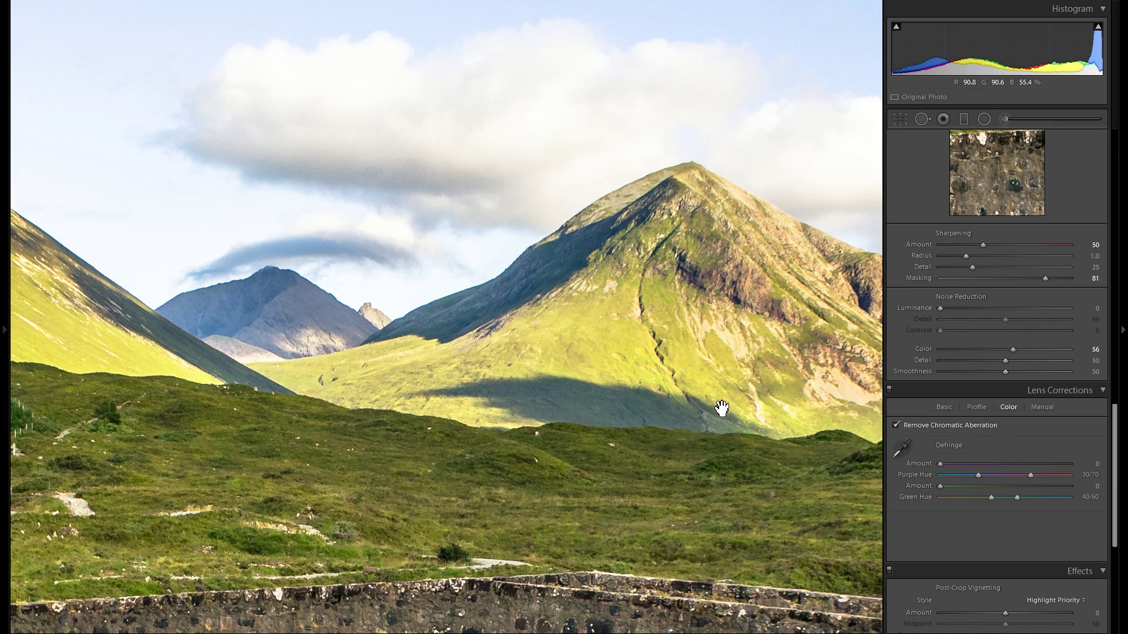
key("z")
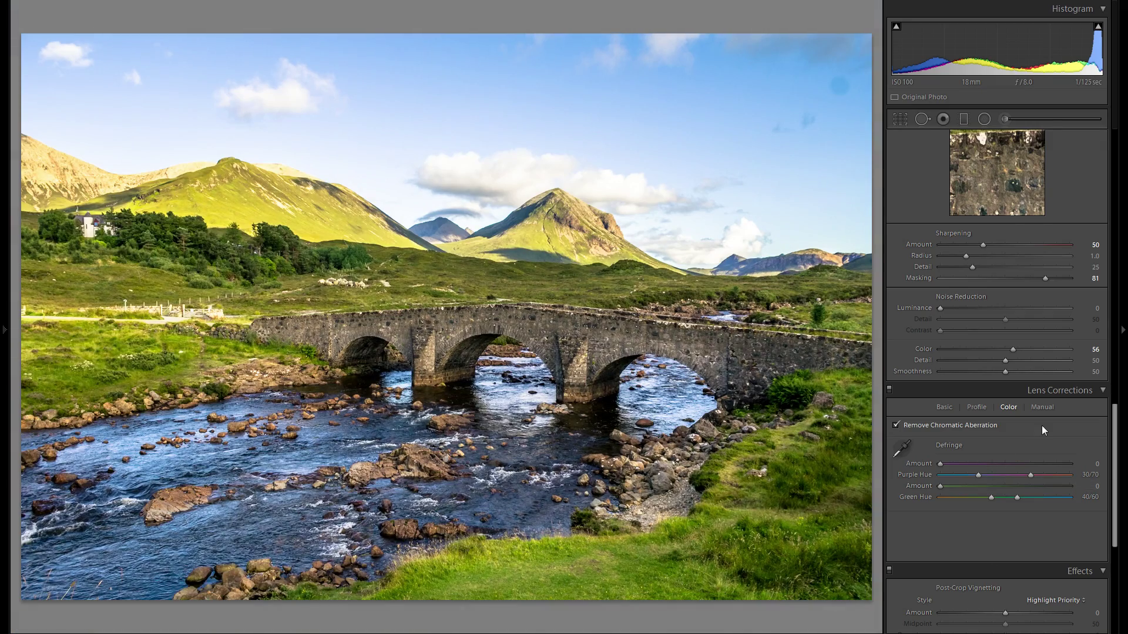
Step: Set the post-crop vignetting amount to -20 and the grain amount to 100
scroll(1041, 426, "down", 5)
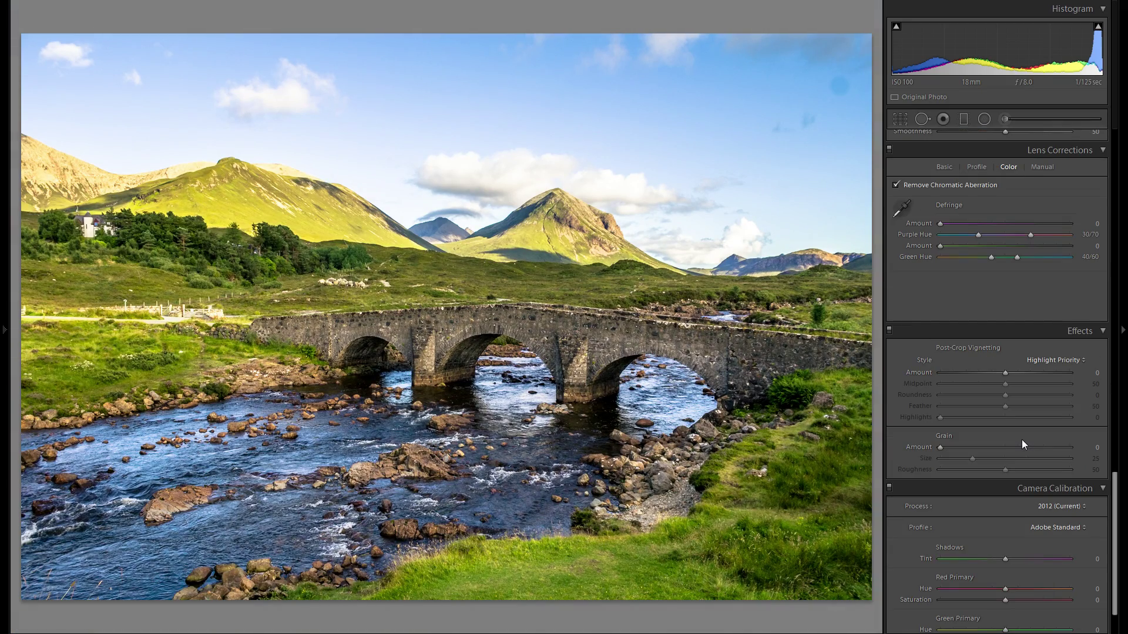
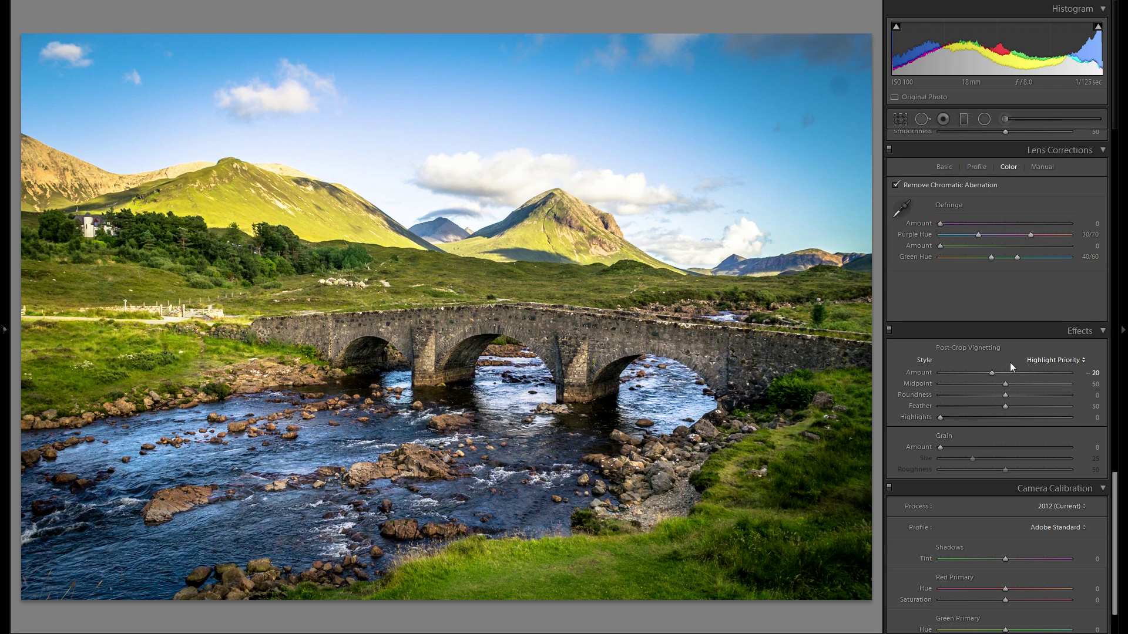
scroll(987, 418, "down", 2)
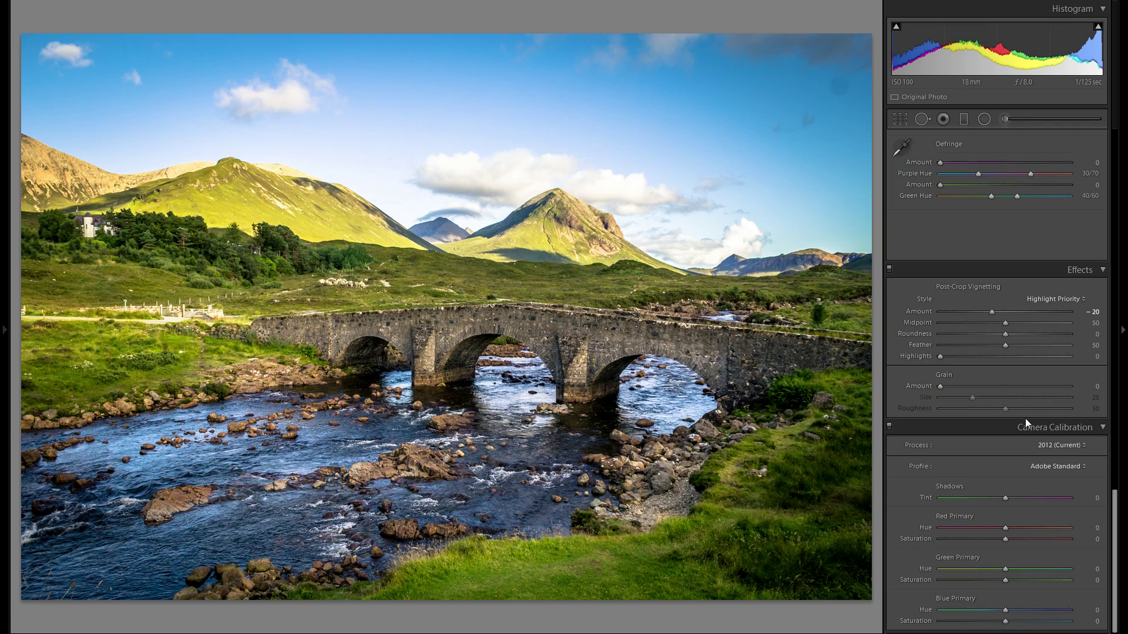
left_click_drag(940, 386, 1070, 386)
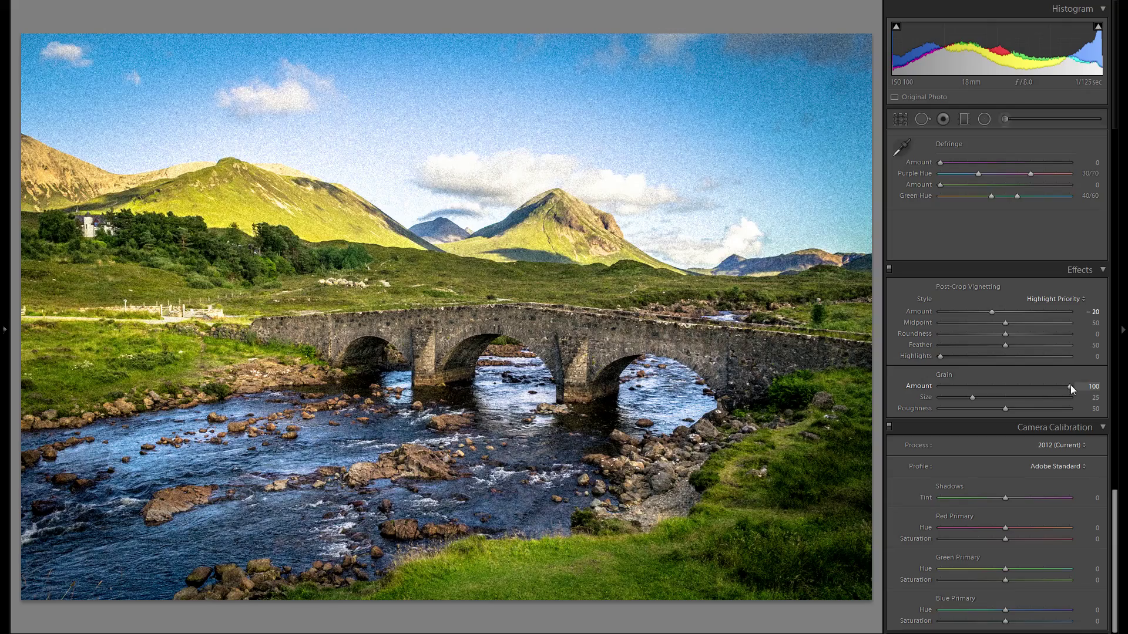
Step: Try lower and higher grain amounts, and reset the grain amount to 0
left_click_drag(1070, 386, 975, 397)
left_click_drag(1017, 388, 1070, 386)
double_click(1068, 387)
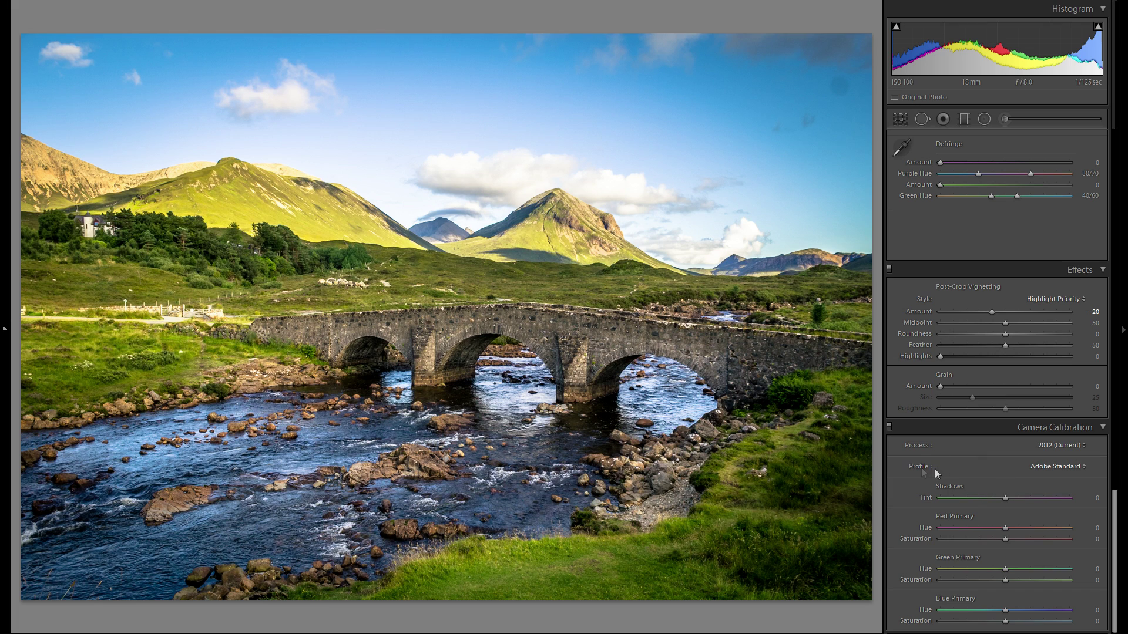
Step: Try the Camera Faithful, Camera Landscape, Camera Neutral, Camera Portrait and Camera Standard calibration profiles, and return to Adobe Standard
left_click(1051, 468)
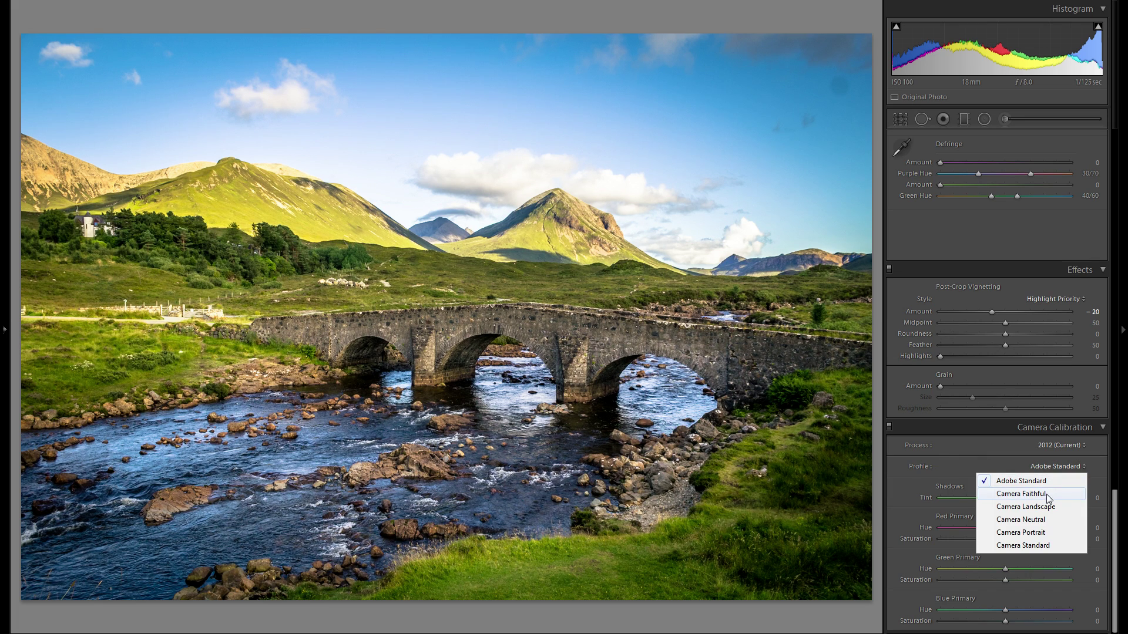
left_click(1048, 495)
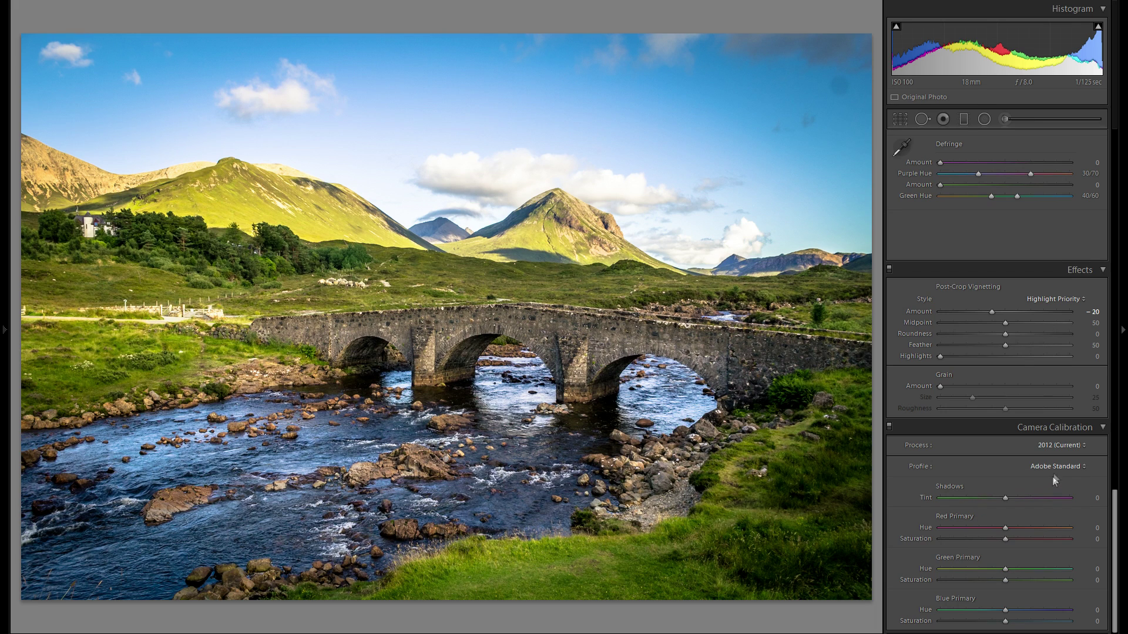
left_click(1059, 468)
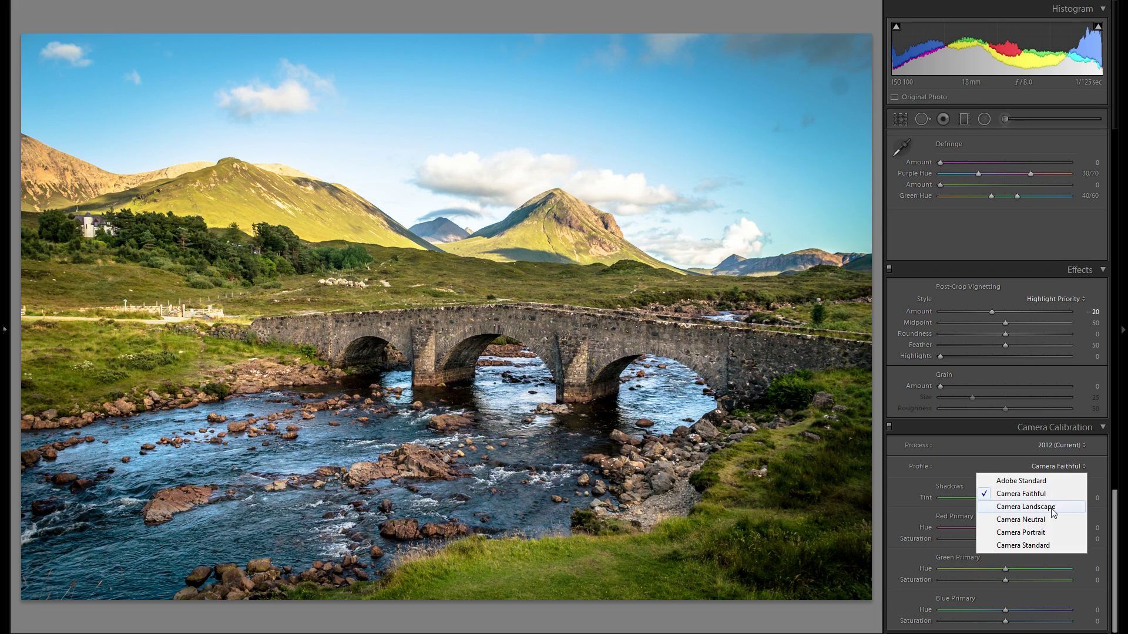
left_click(1052, 506)
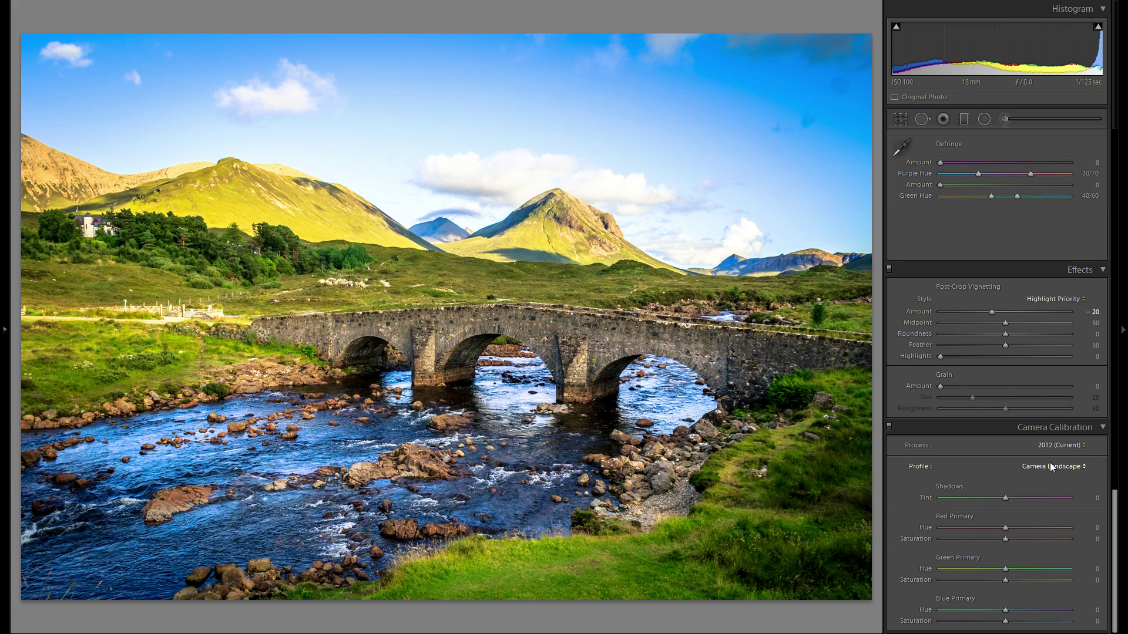
left_click(1051, 465)
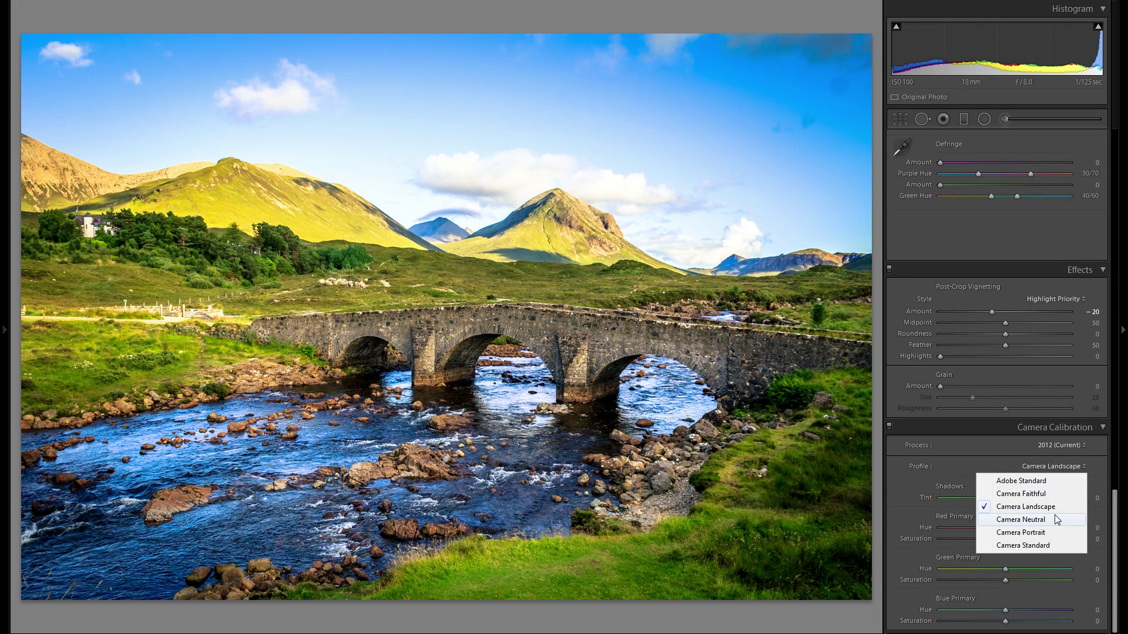
left_click(1054, 520)
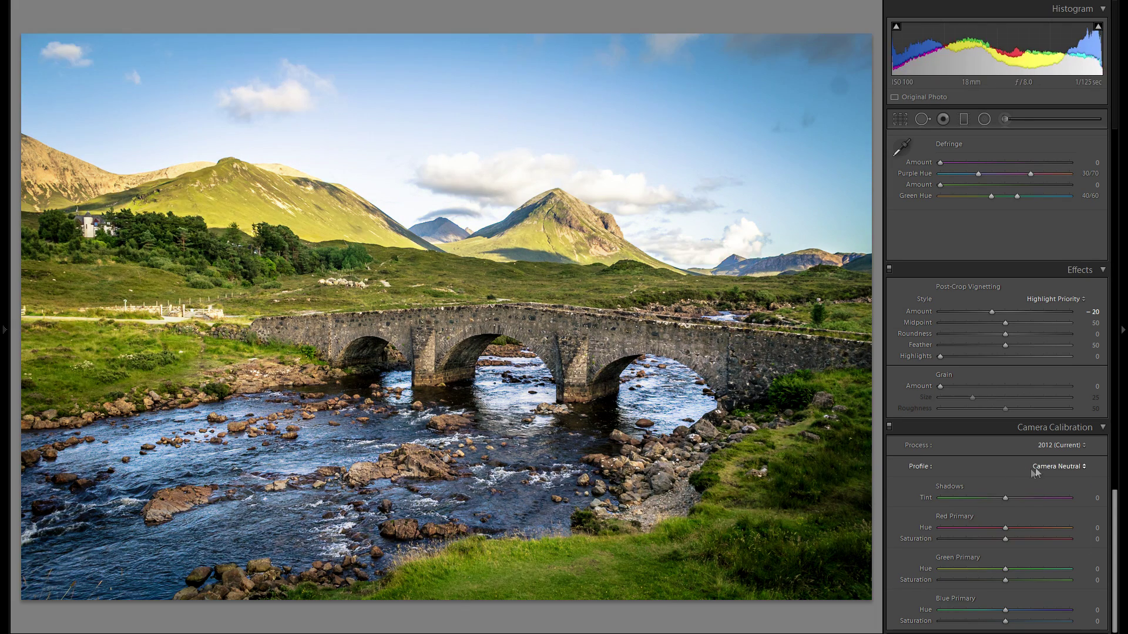
left_click(1059, 469)
left_click(1053, 531)
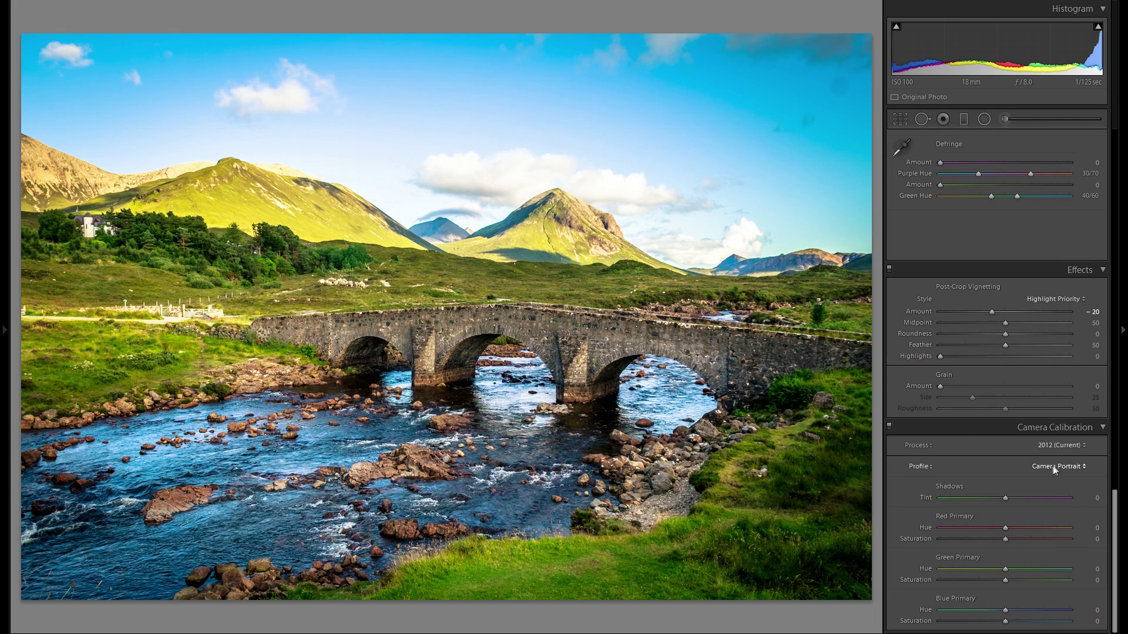
left_click(1054, 466)
left_click(1055, 545)
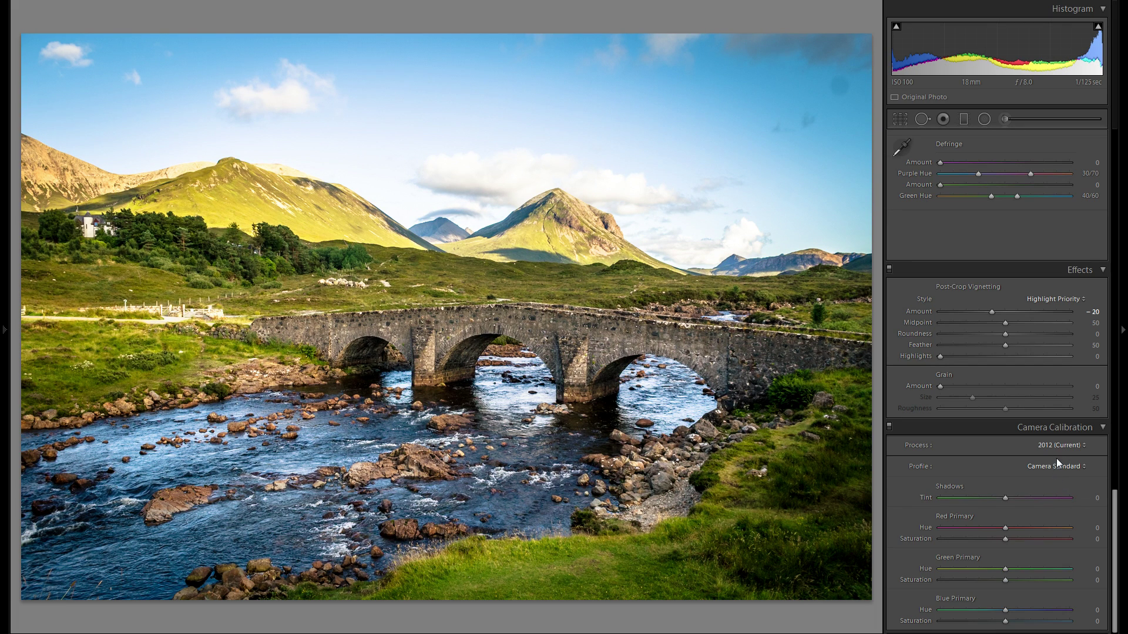
left_click(1056, 464)
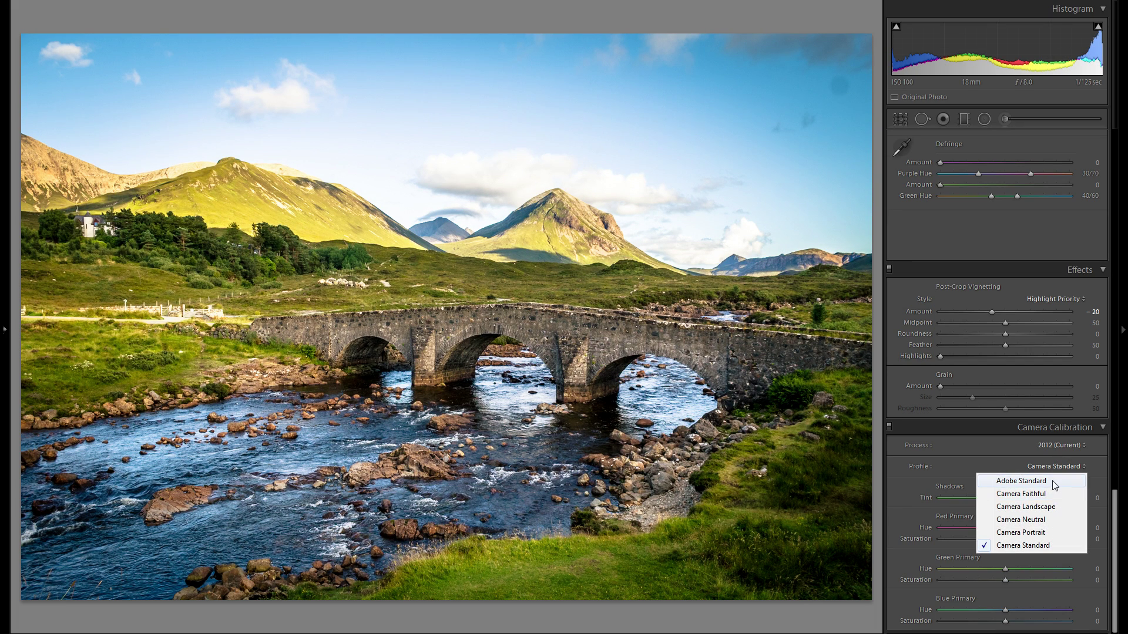
left_click(1055, 483)
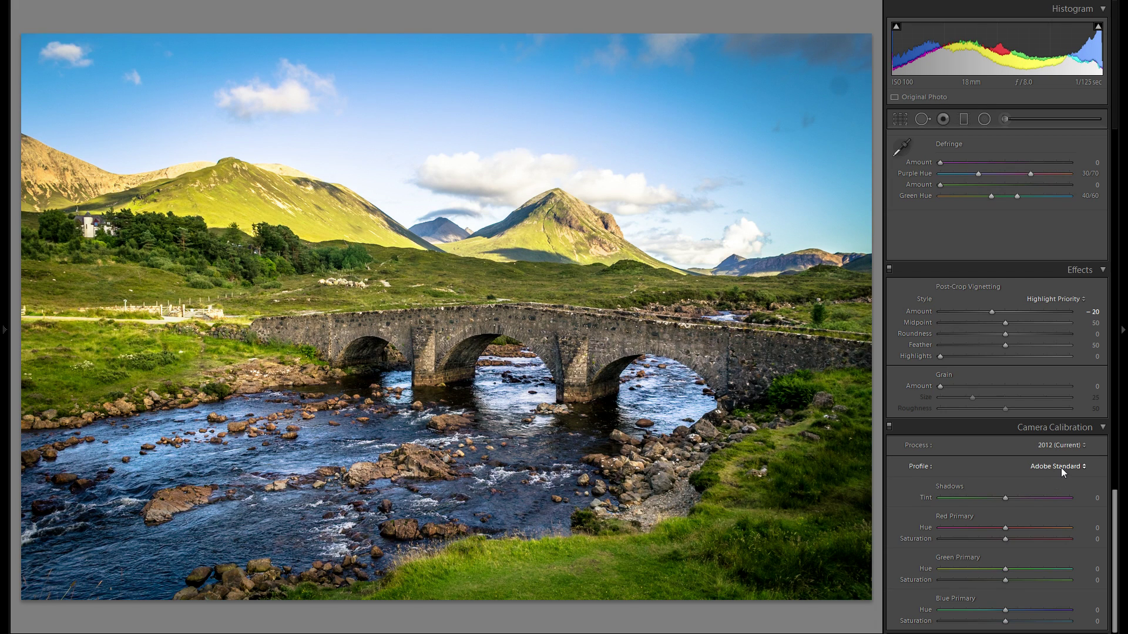
Step: Compare the Camera Faithful calibration profile with Adobe Standard
left_click(1061, 468)
left_click(1060, 495)
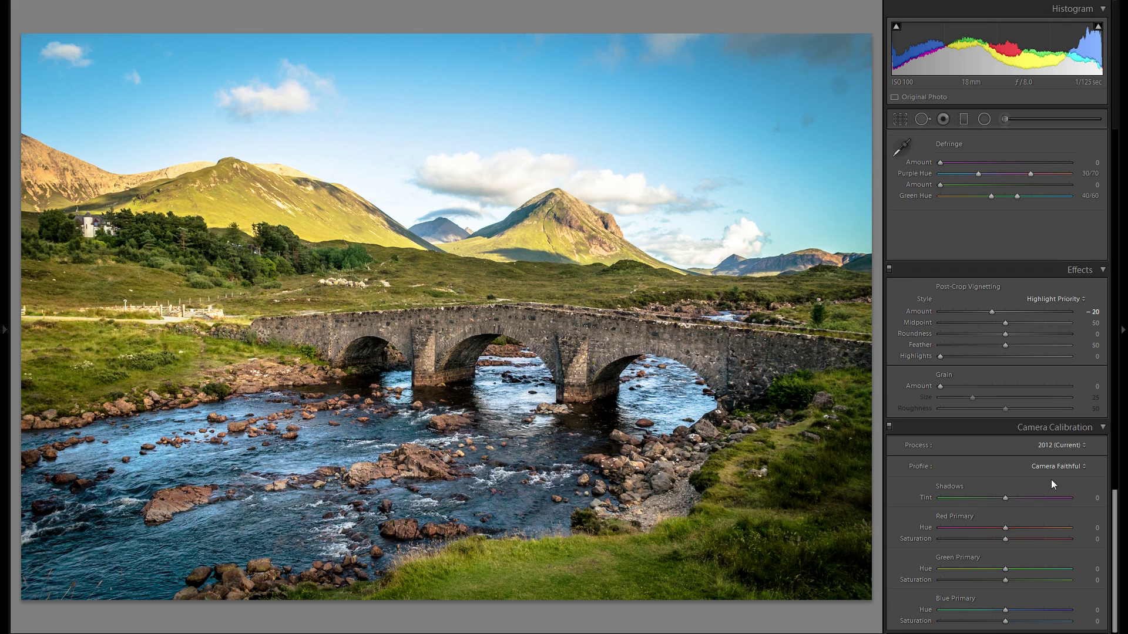
left_click(1057, 467)
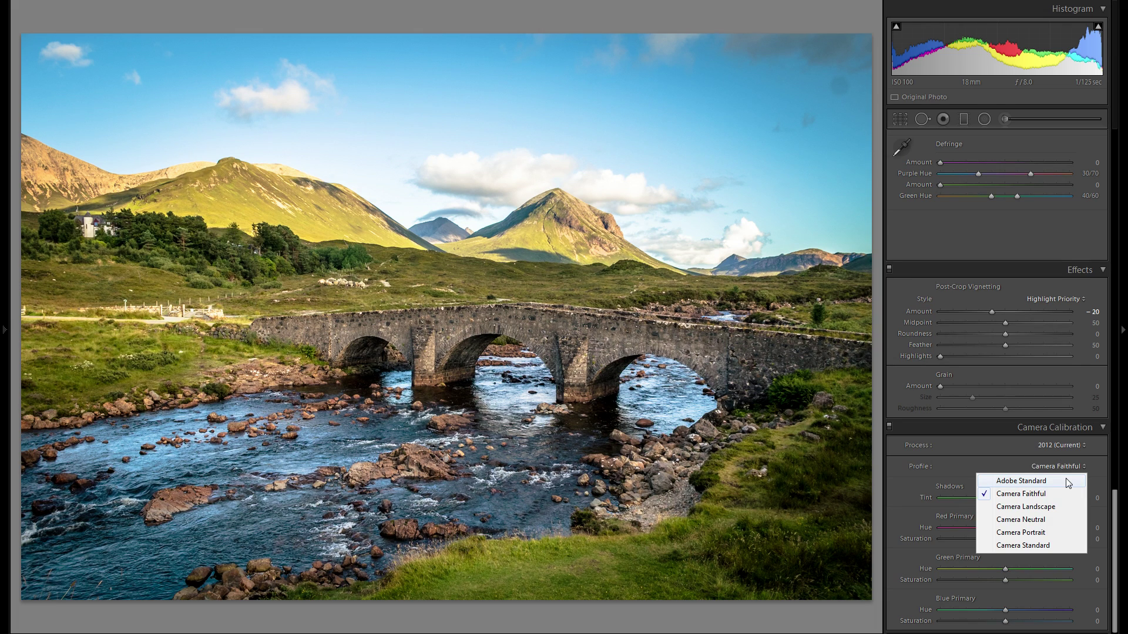
left_click(1068, 482)
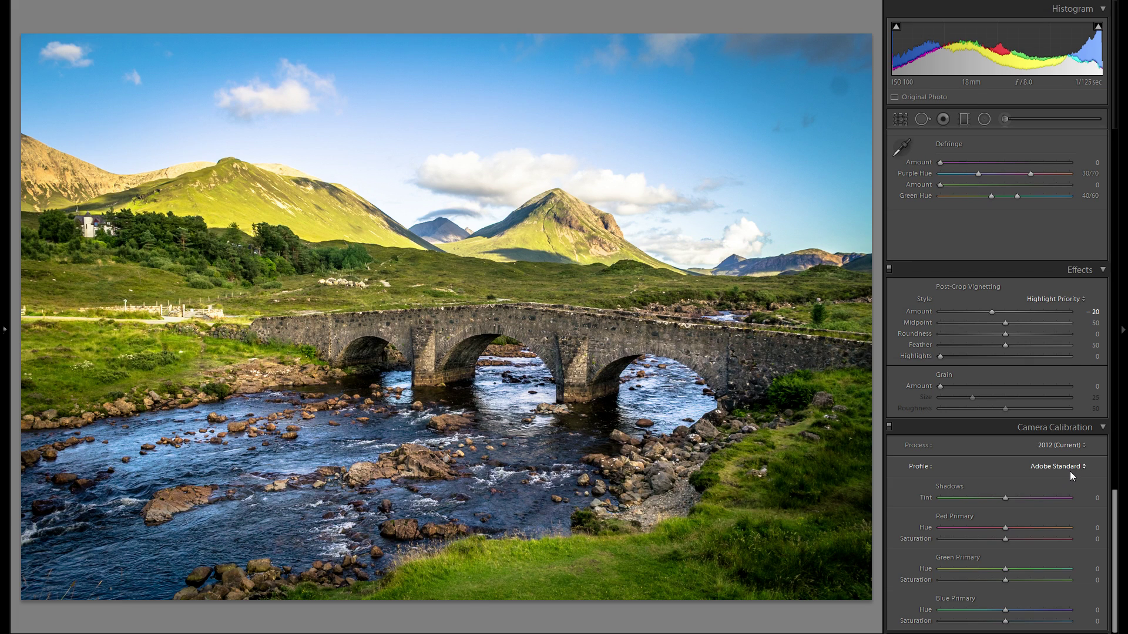
Step: Compare the Camera Standard profile with Camera Portrait and Adobe Standard, and choose Camera Standard
left_click(1056, 469)
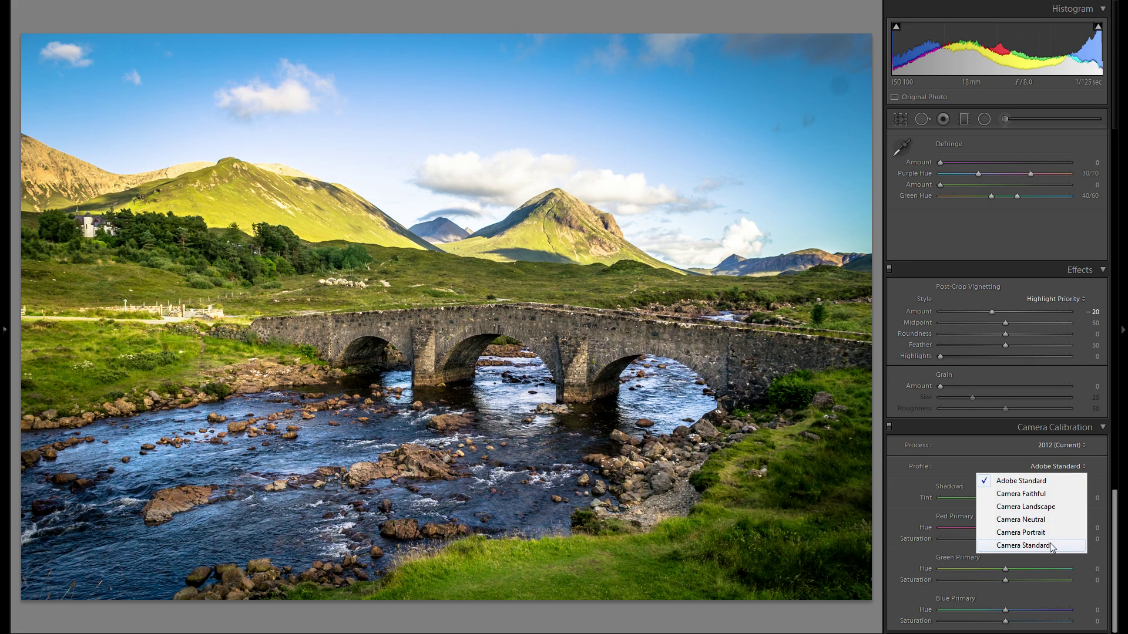
left_click(1050, 545)
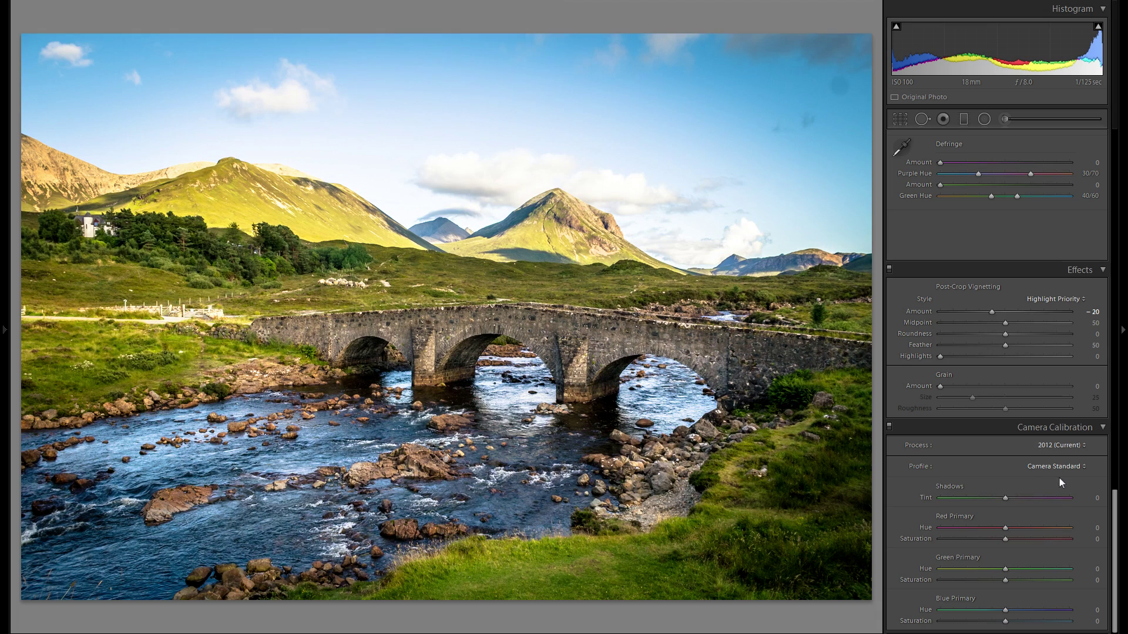
left_click(1050, 475)
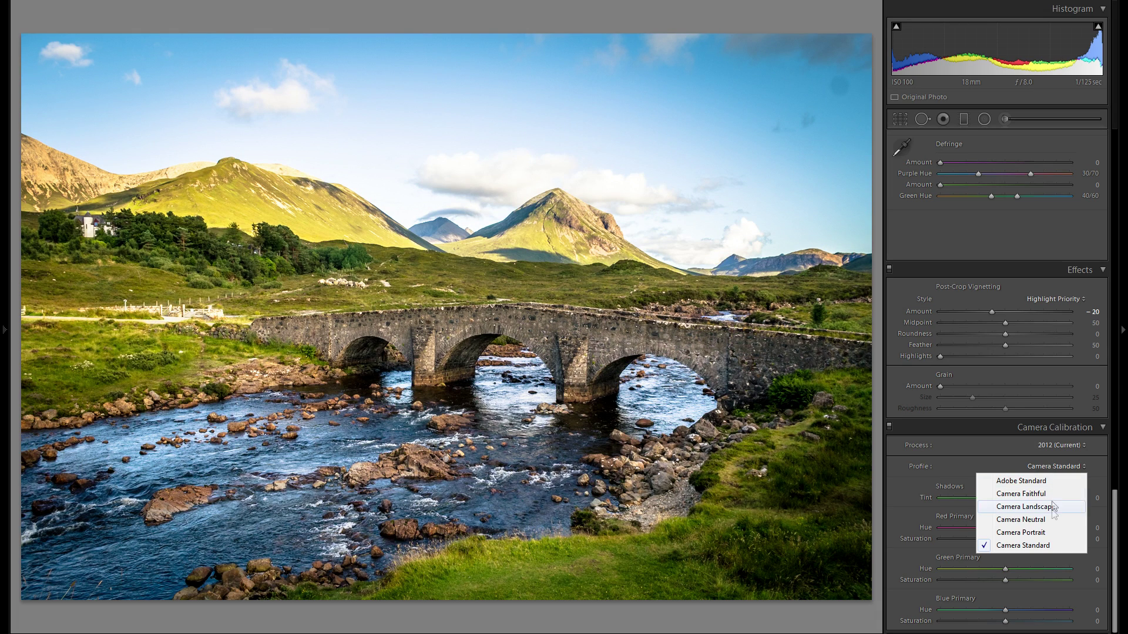
left_click(1049, 534)
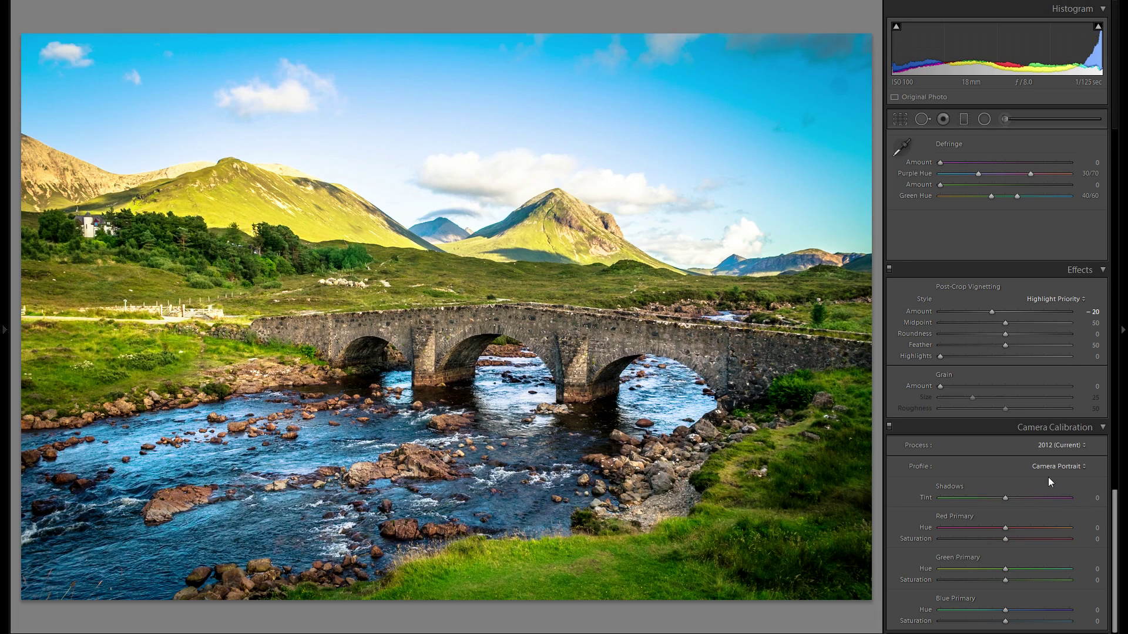
left_click(1048, 477)
left_click(1050, 544)
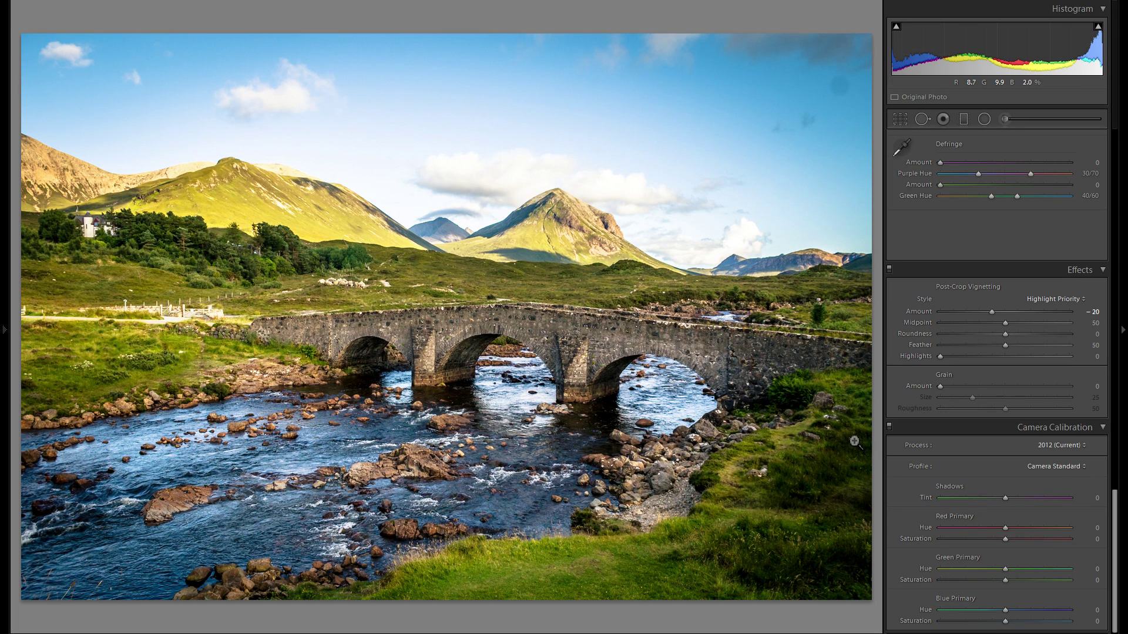
left_click(1061, 474)
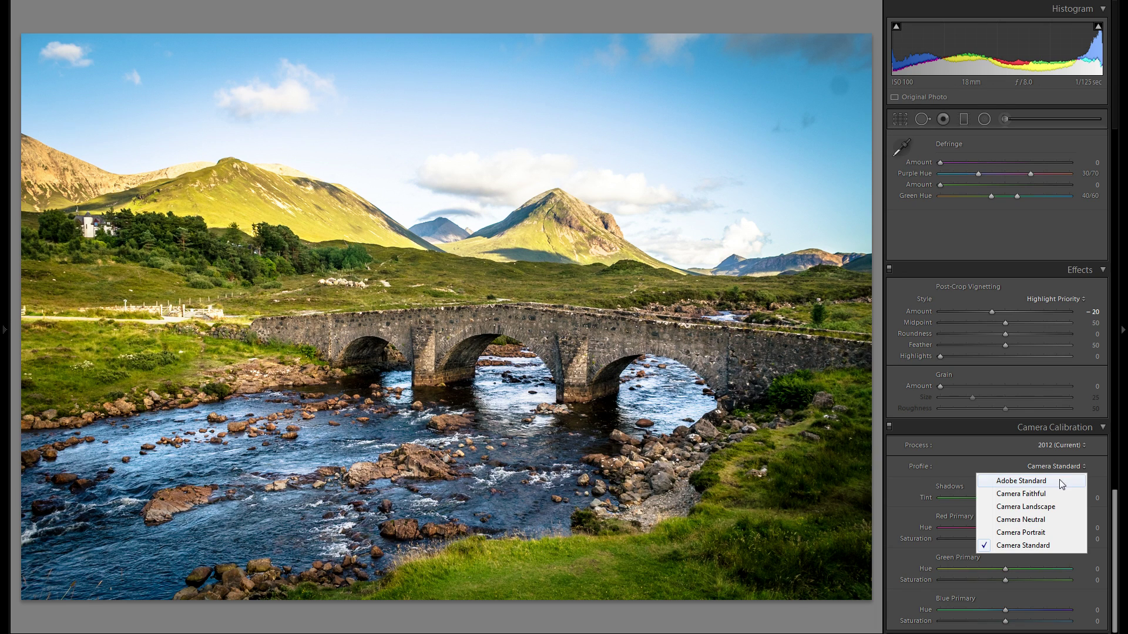
left_click(1061, 480)
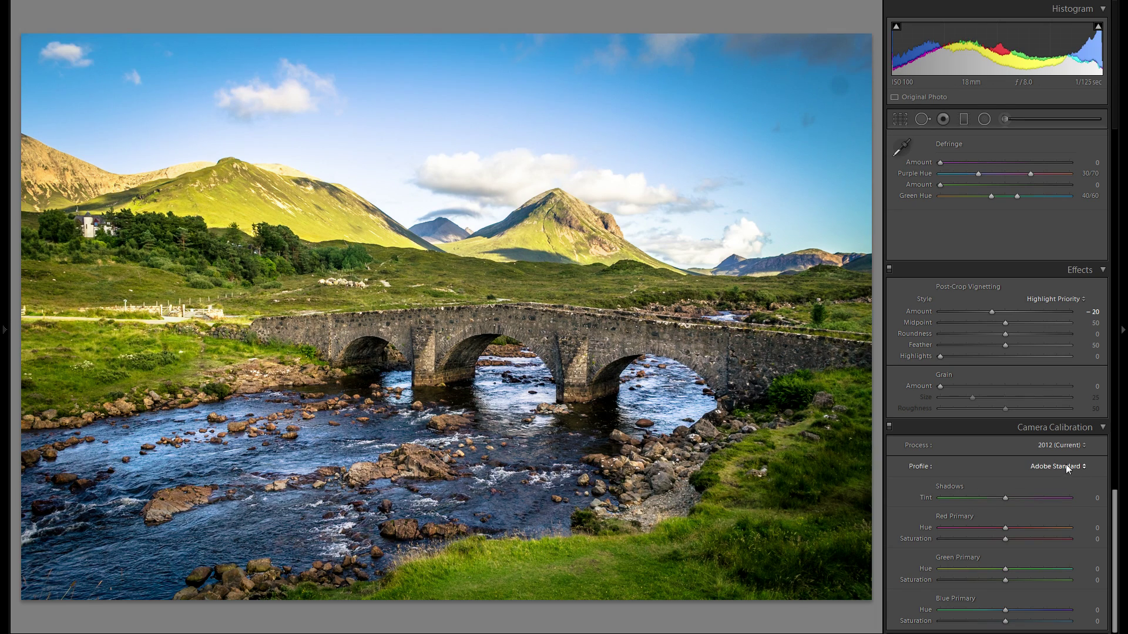
left_click(1059, 466)
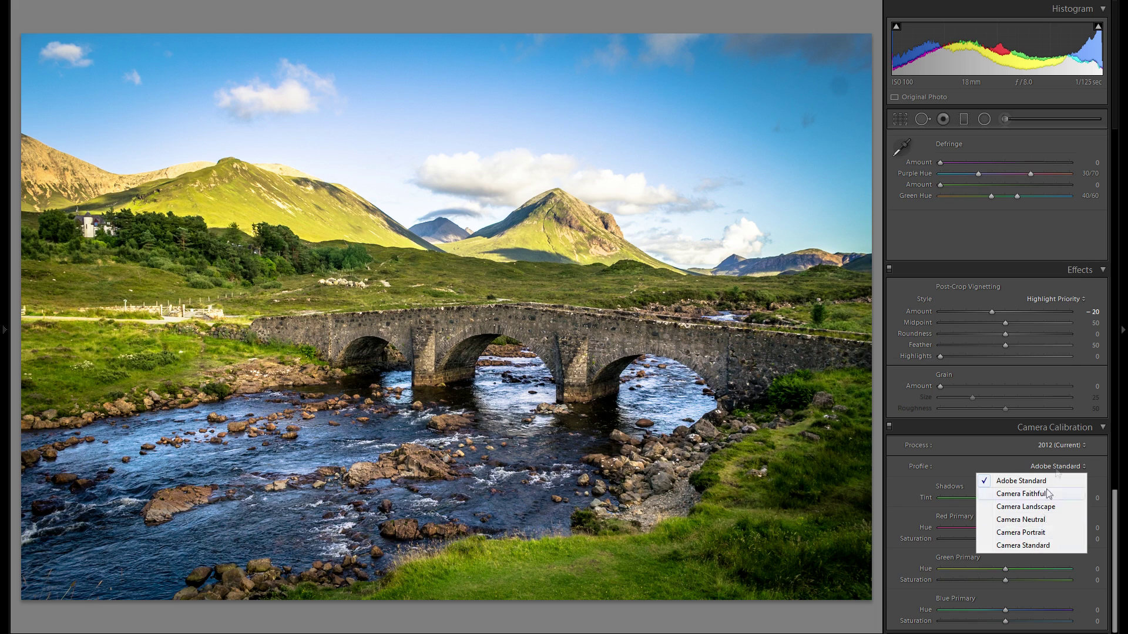
left_click(1038, 547)
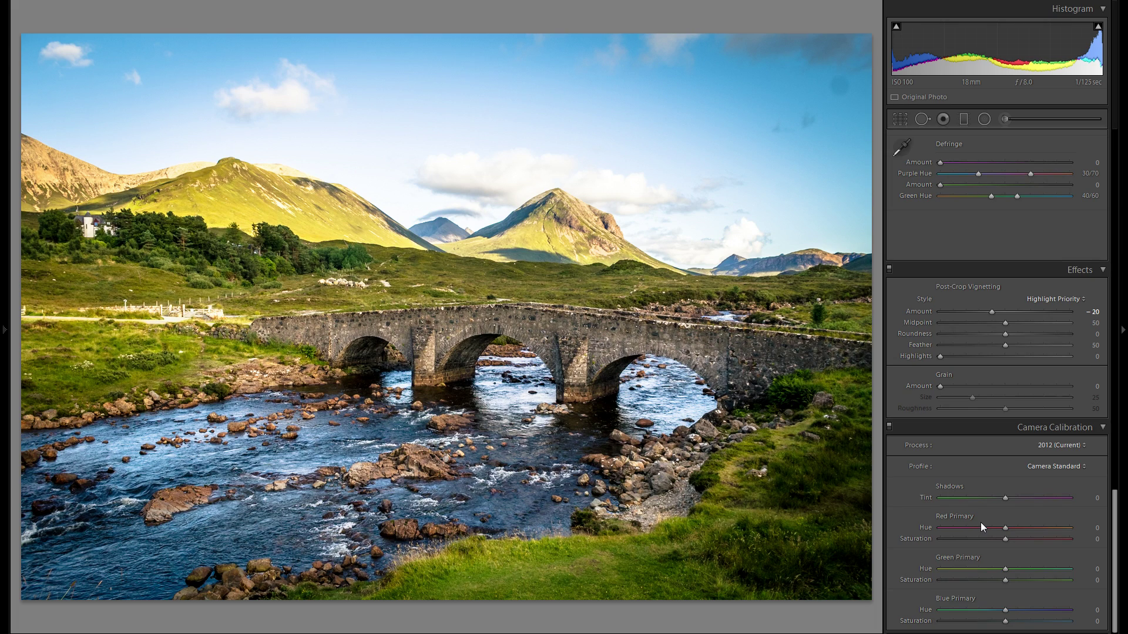
Step: Set calibration shadows tint to +6, red hue -17, red saturation +20, green saturation +12, blue hue +10, blue saturation +21, comparing with and without calibration
mouse_move(1005, 527)
left_mouse_down()
mouse_move(1023, 534)
mouse_move(992, 533)
mouse_move(1021, 498)
mouse_move(1011, 495)
mouse_move(1048, 542)
mouse_move(914, 540)
mouse_move(1028, 540)
mouse_move(1018, 540)
left_mouse_up()
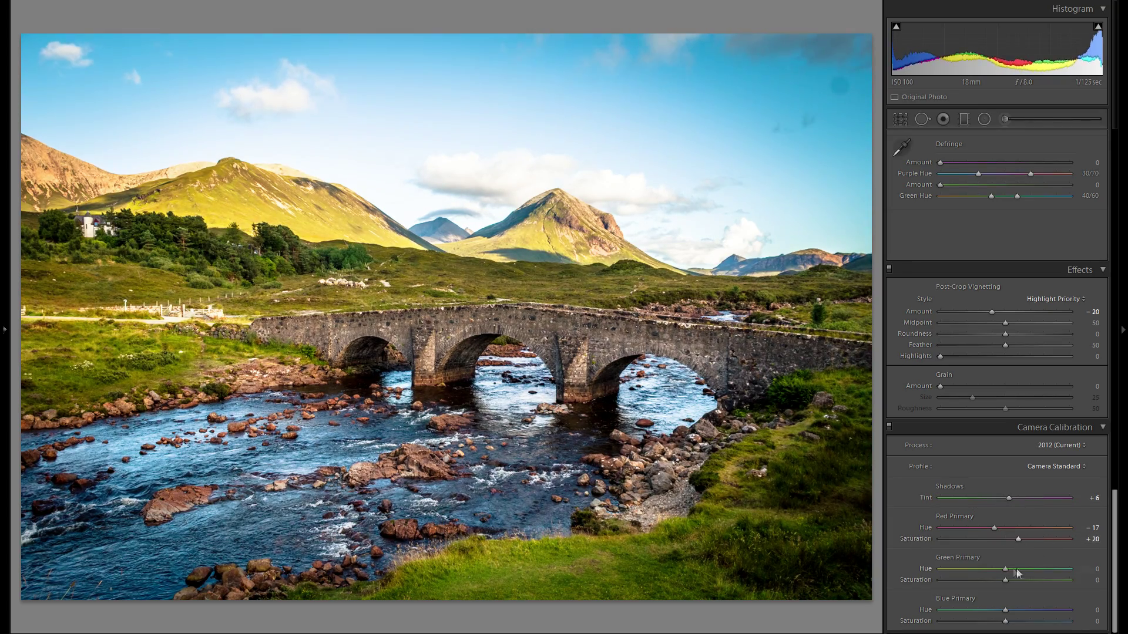
left_click_drag(1005, 580, 1039, 581)
left_click_drag(920, 583, 1015, 627)
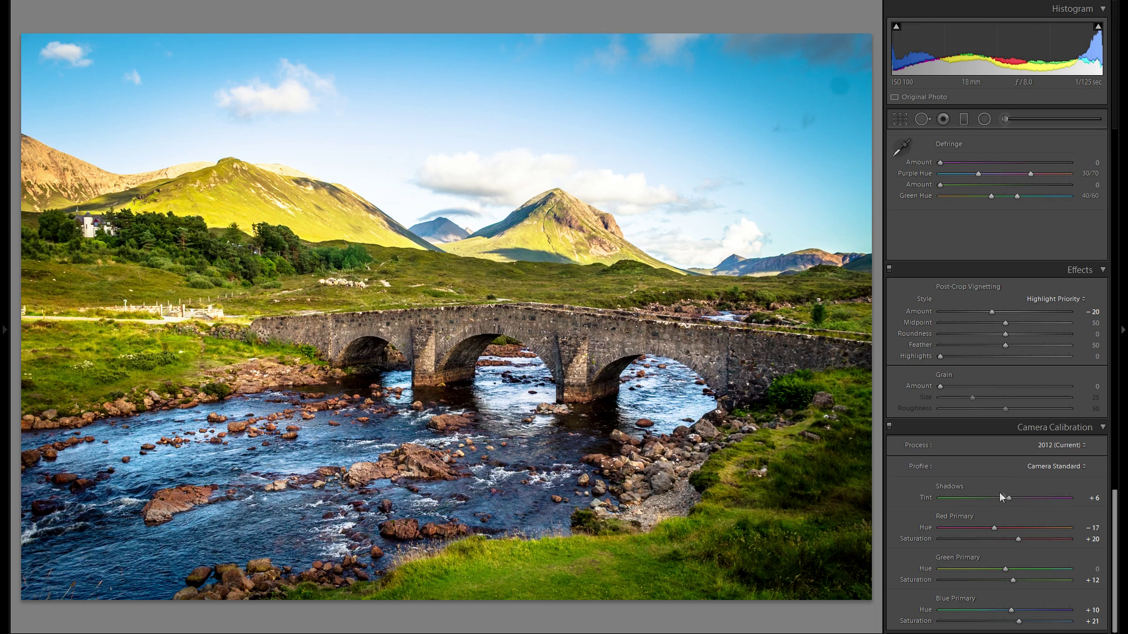
left_click(890, 426)
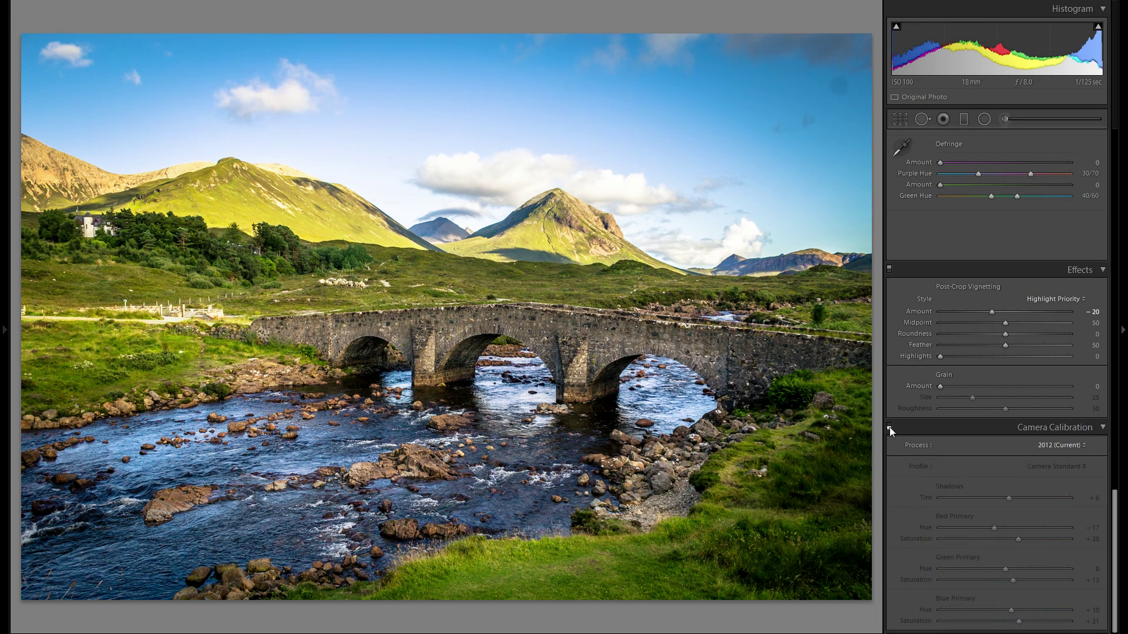
left_click(890, 427)
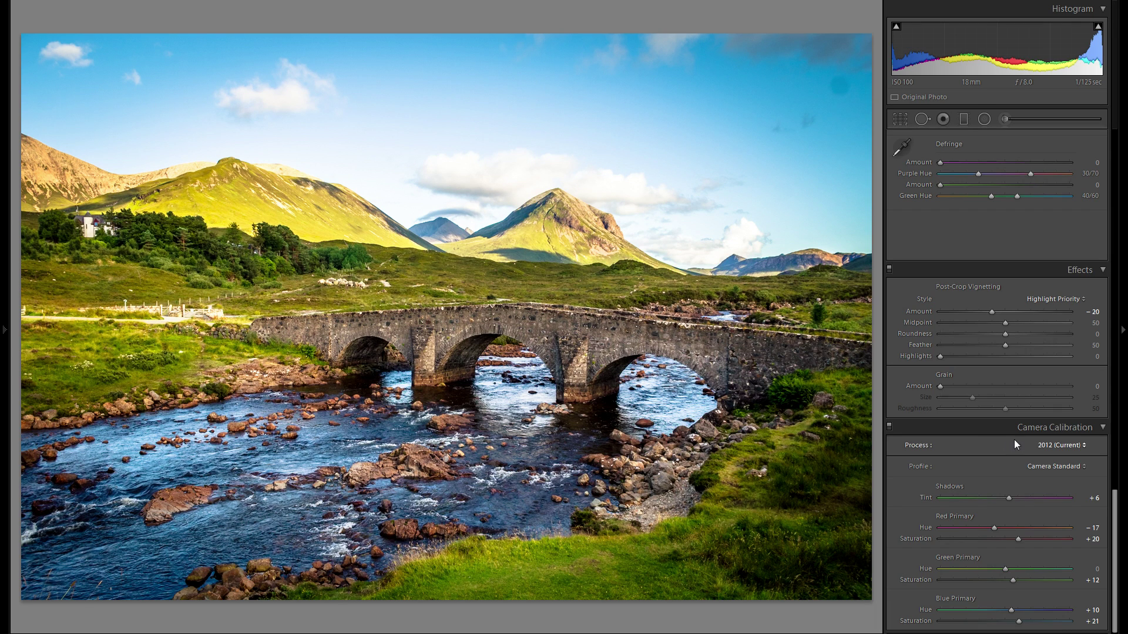
Step: Add a slightly tilted graduated filter fading from the sky down to the bridge, and reset its noise to 0
scroll(980, 491, "up", 15)
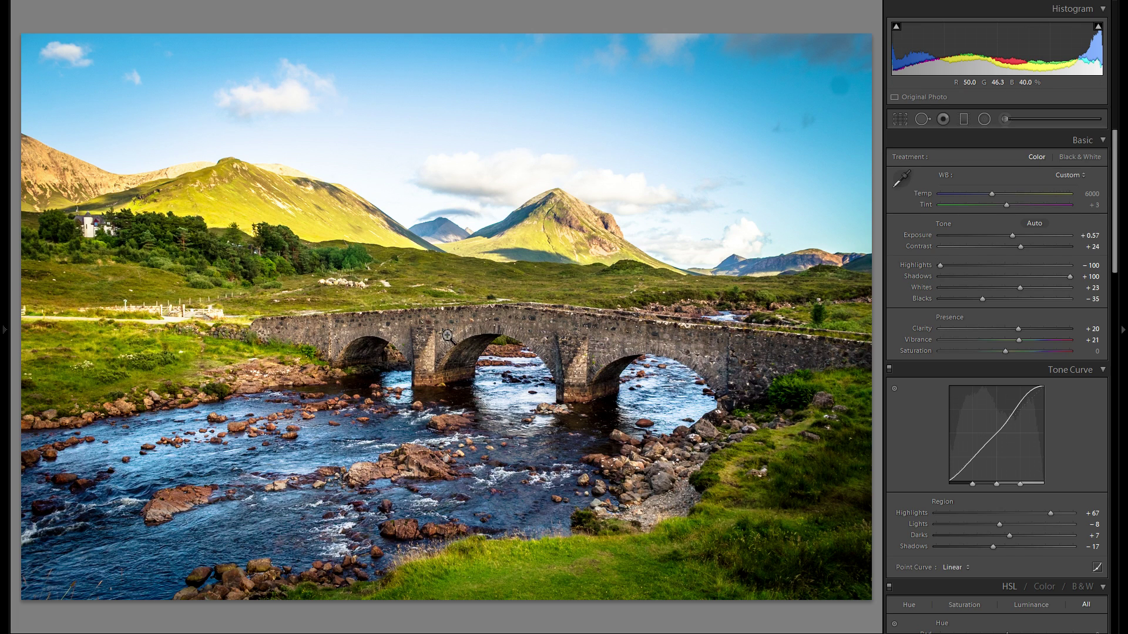
left_click(964, 118)
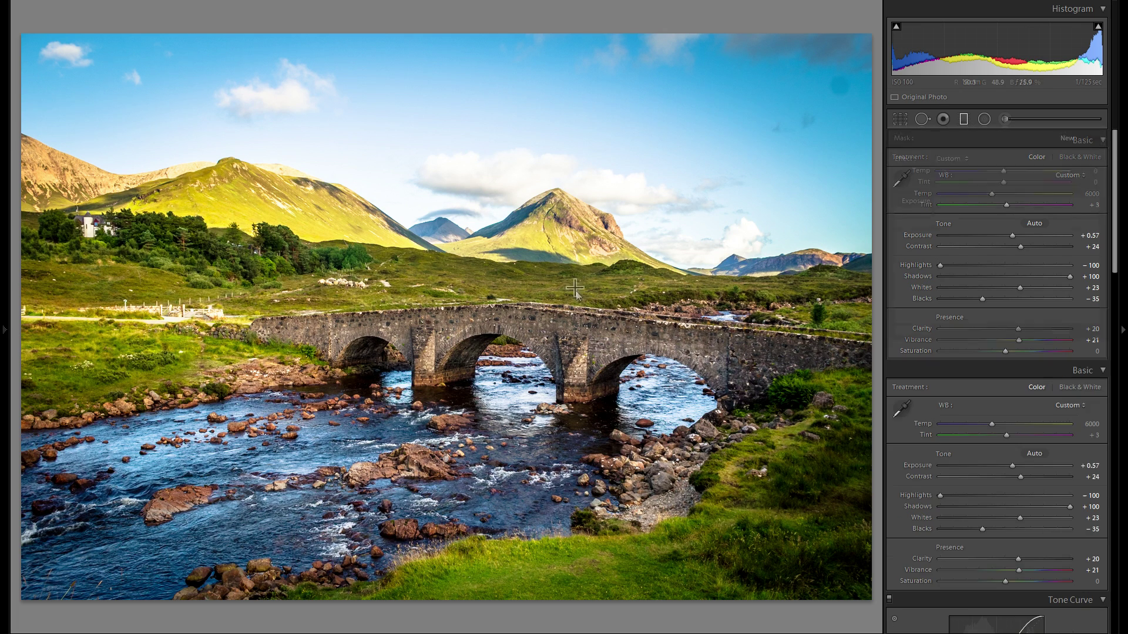
left_click_drag(466, 214, 453, 304)
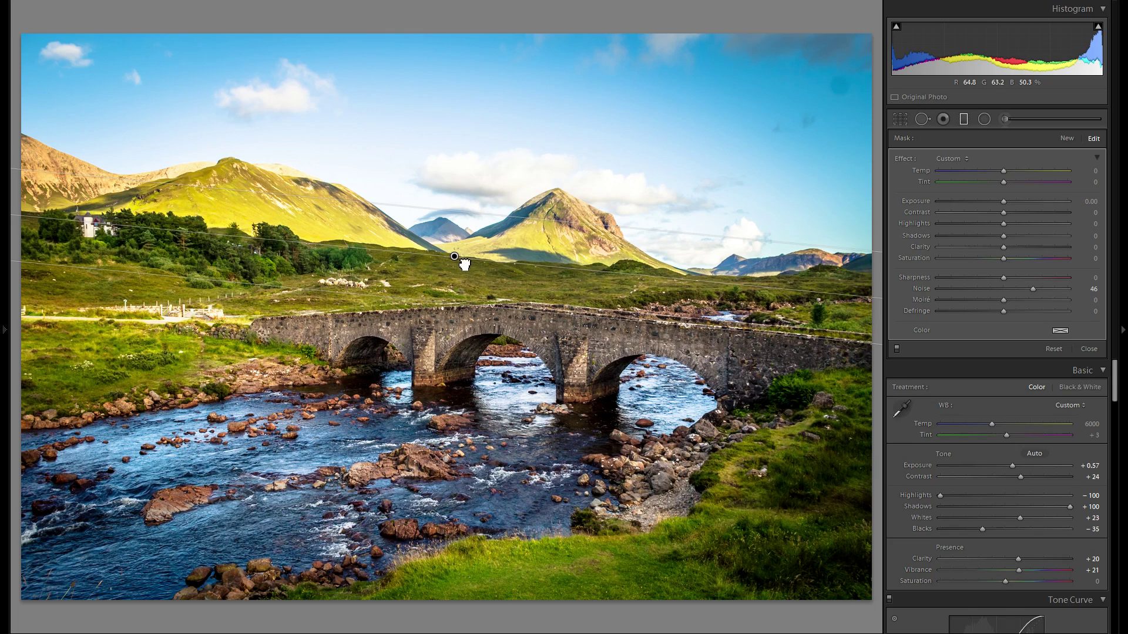
double_click(921, 289)
Step: Position the graduated filter along the foot of the mountains and set its exposure to -0.42
left_click_drag(1004, 201, 991, 200)
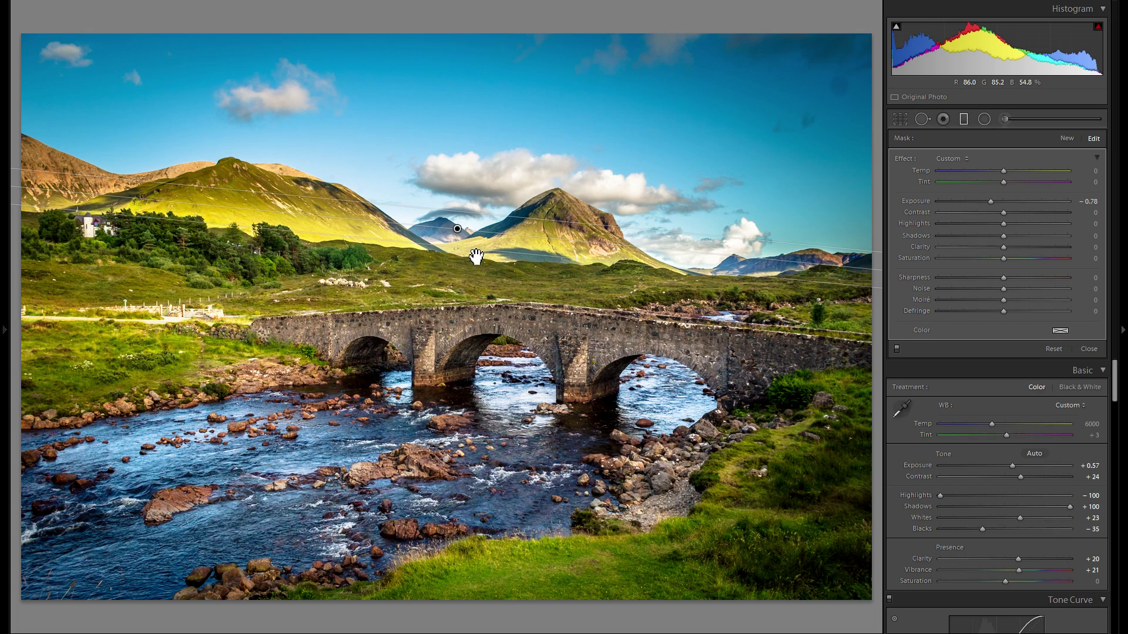
left_click_drag(476, 256, 464, 307)
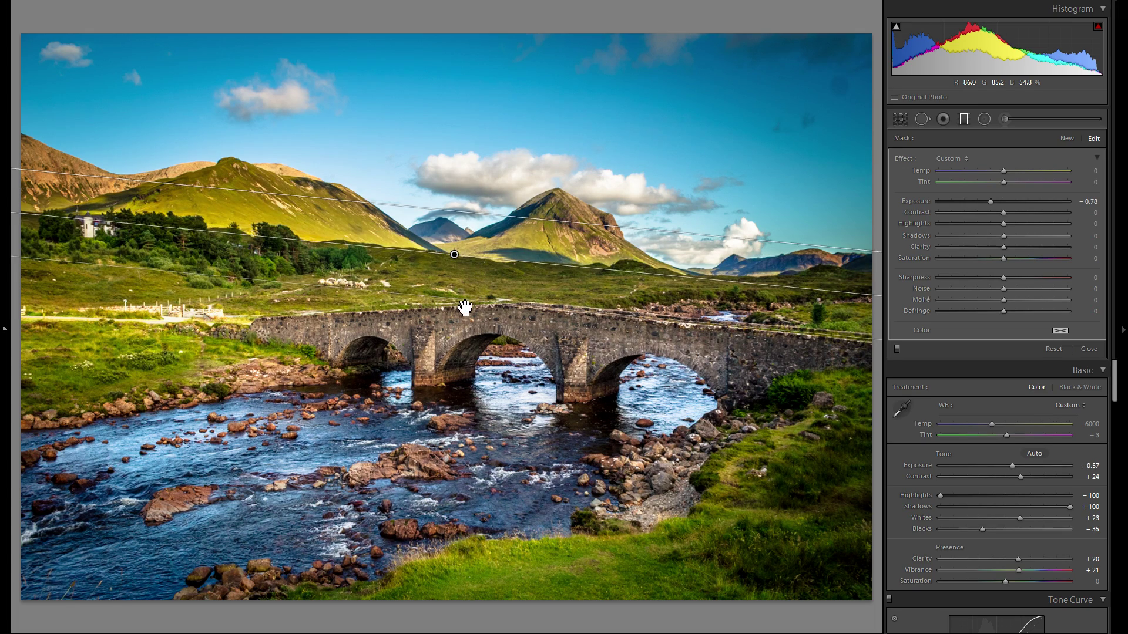
left_click_drag(454, 260, 459, 254)
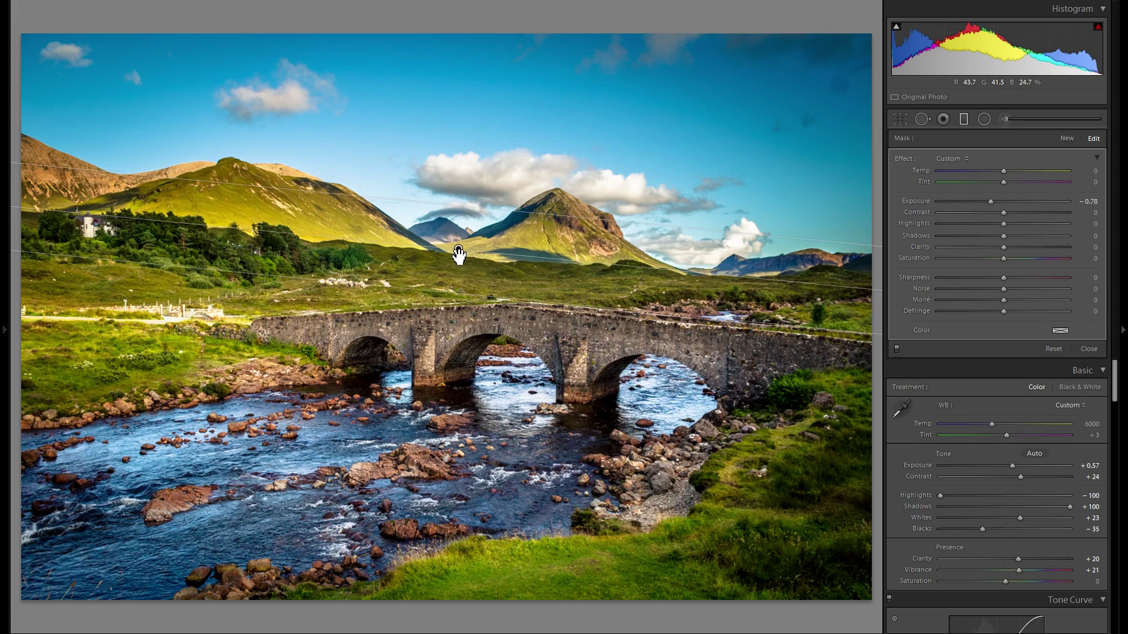
double_click(905, 199)
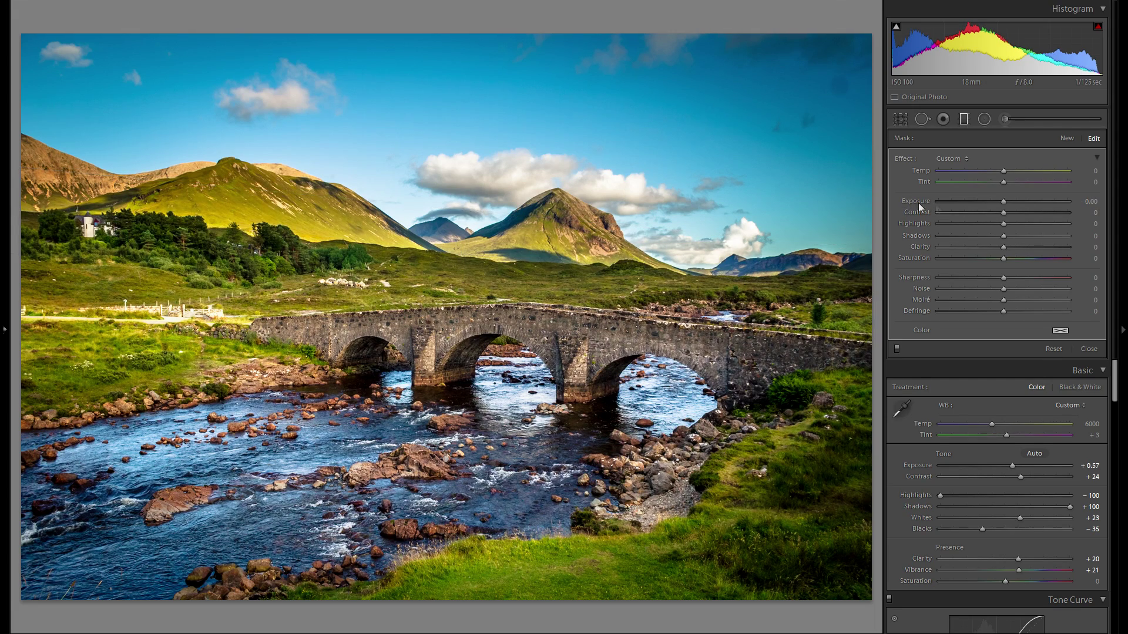
left_click_drag(1006, 202, 998, 201)
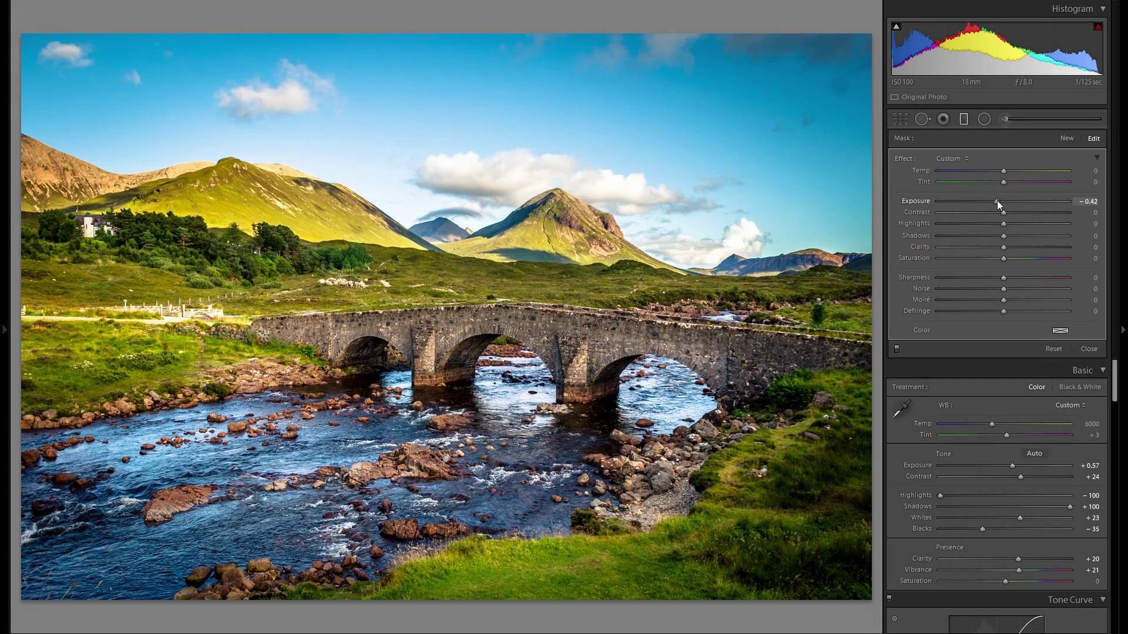
Step: Set the graduated filter's exposure to -0.38 and its clarity to 4
left_click_drag(996, 201, 997, 201)
mouse_move(1004, 212)
left_mouse_down()
mouse_move(1045, 219)
mouse_move(1004, 215)
left_mouse_up()
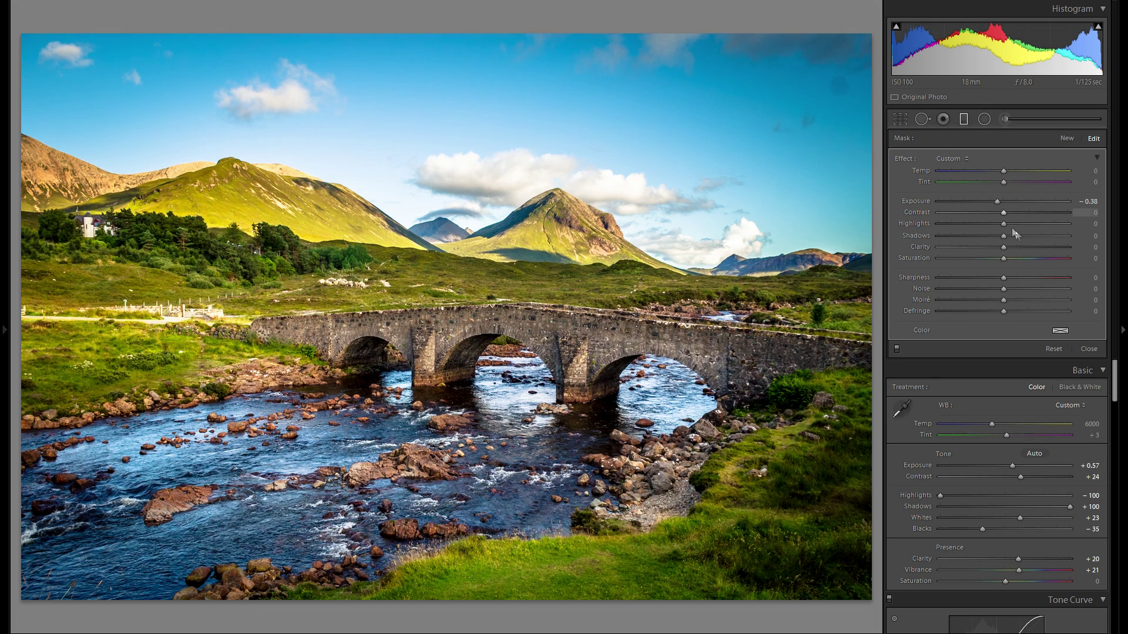
left_click_drag(1003, 247, 1006, 246)
Step: Compare the photo with and without the graduated filter on the sky
left_click(897, 350)
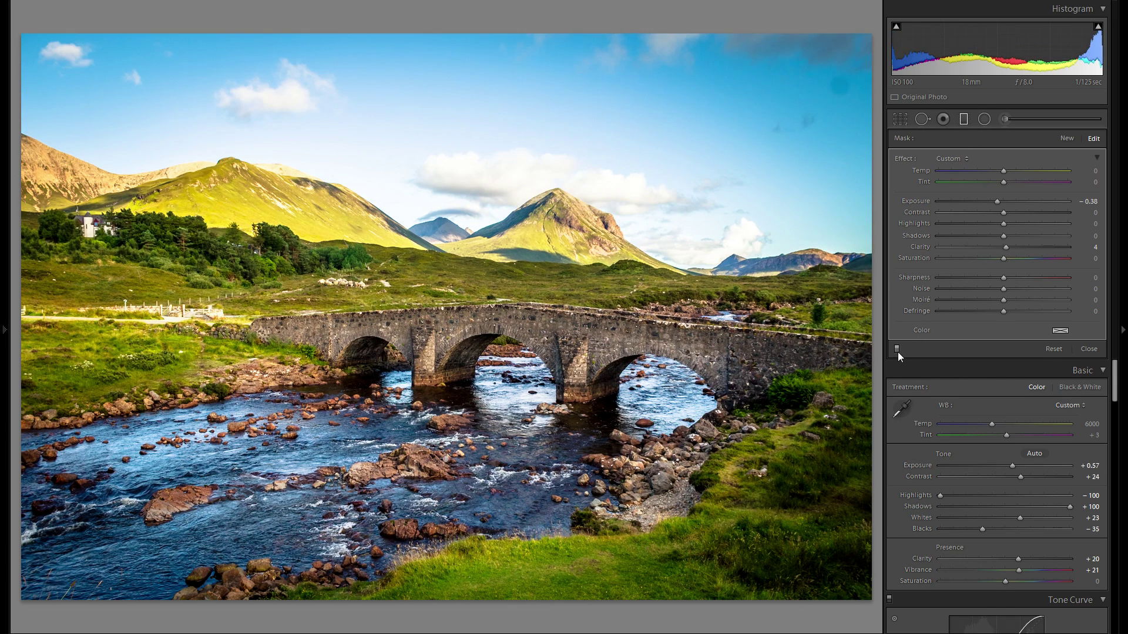
left_click(897, 351)
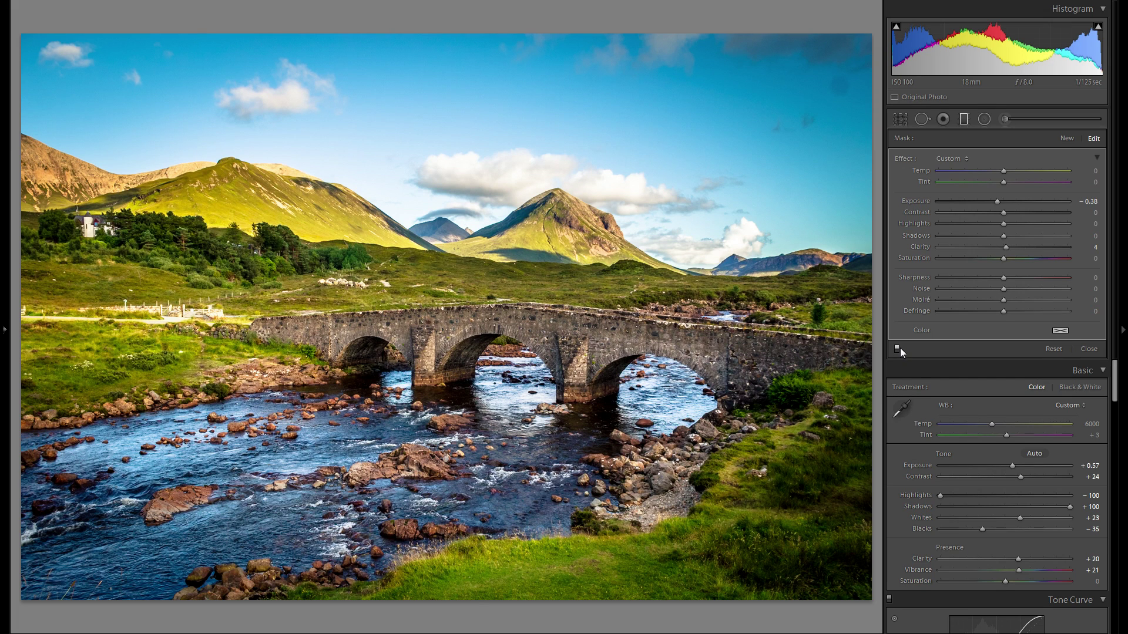
left_click(897, 349)
left_click(898, 349)
left_click(896, 350)
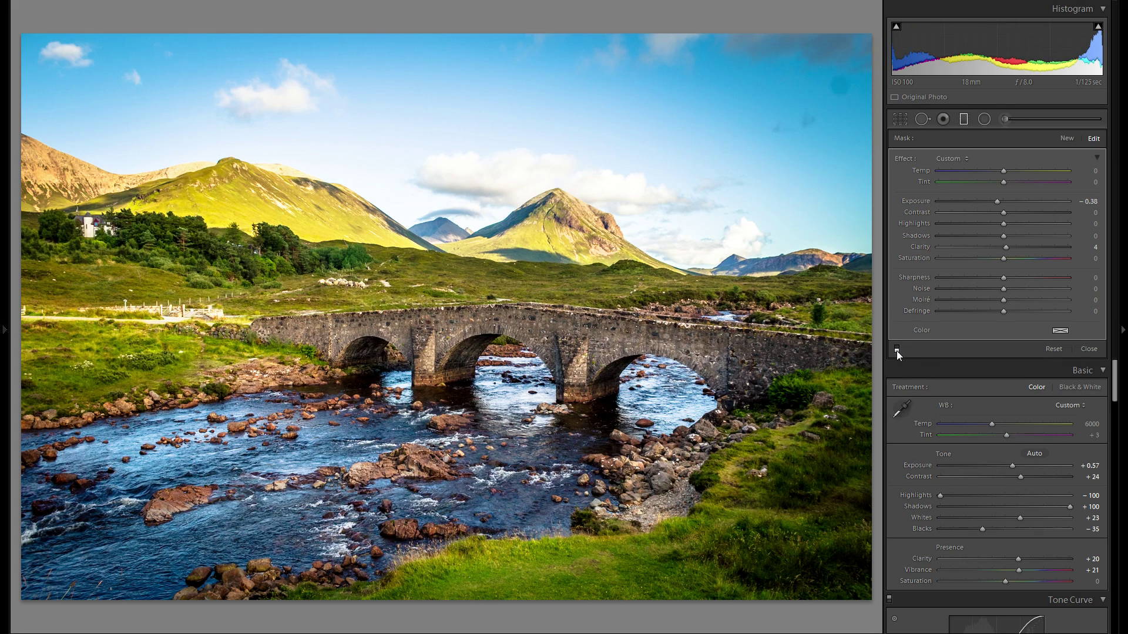
left_click(897, 350)
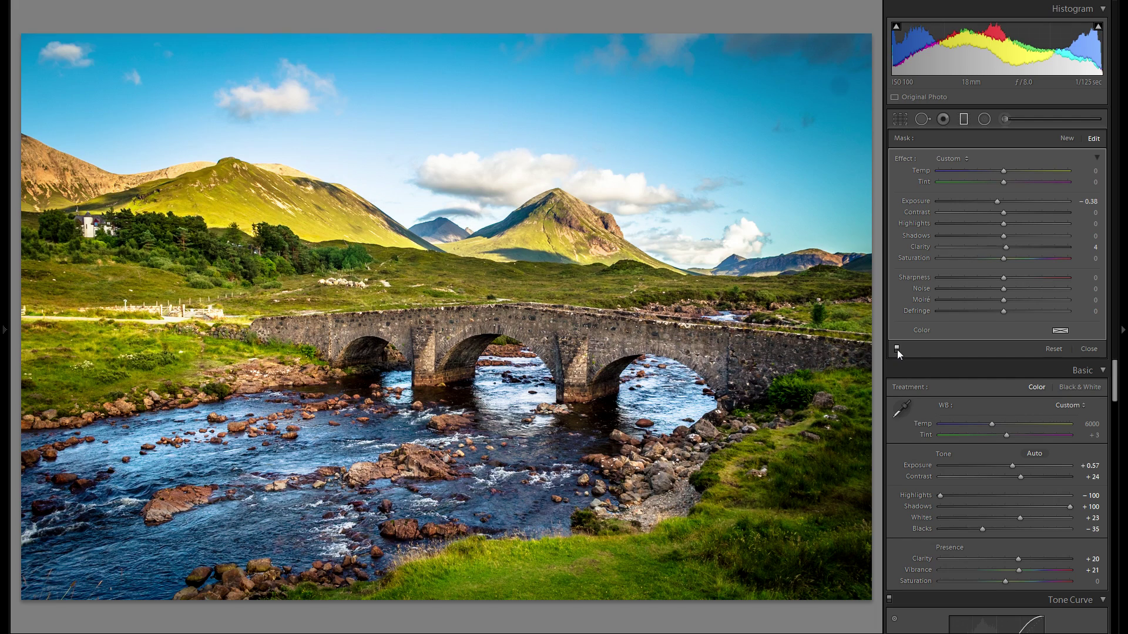
left_click(897, 350)
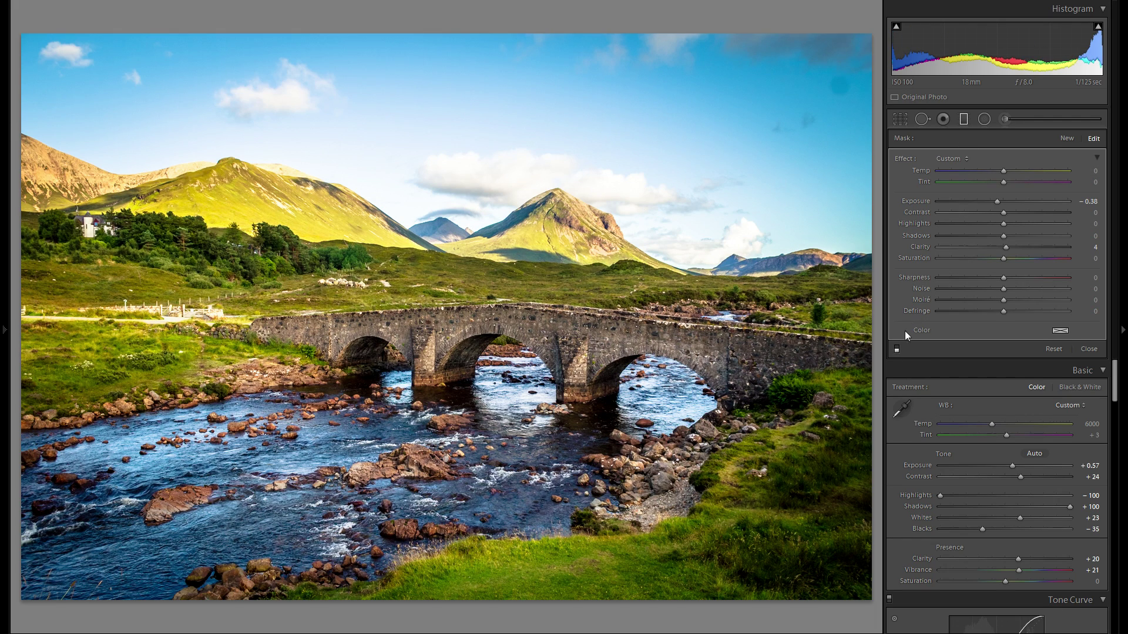
left_click(897, 349)
Step: Add a second graduated filter running diagonally from the photo's upper-right sky, resetting noise to 0 and setting exposure to 0.67
left_click(963, 121)
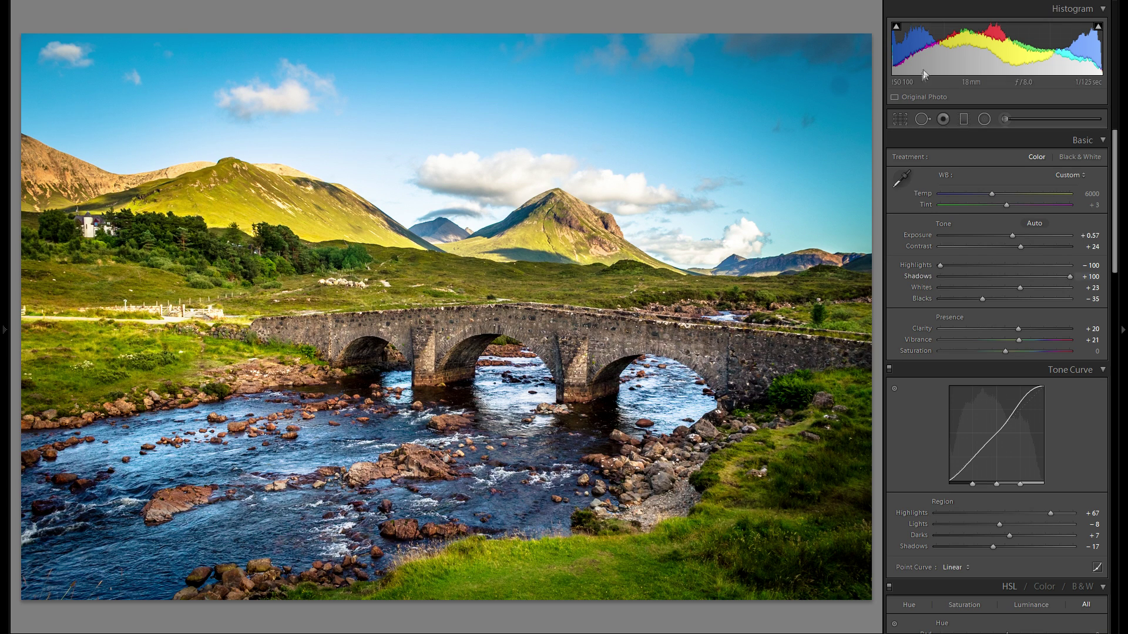
left_click(963, 120)
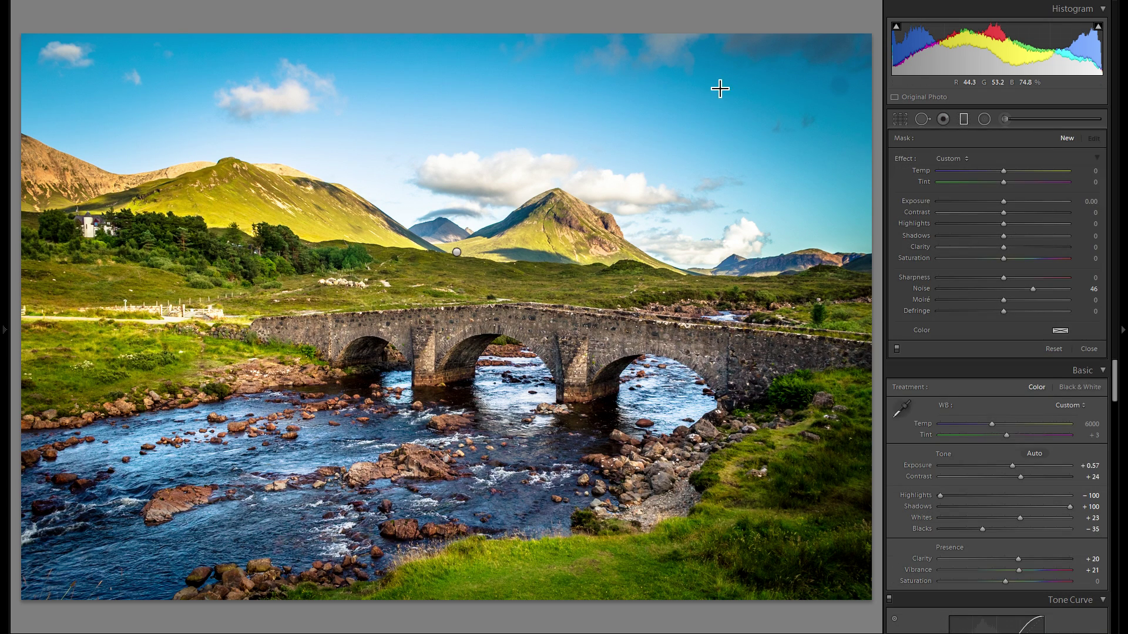
left_click_drag(693, 159, 615, 269)
left_click_drag(663, 182, 681, 157)
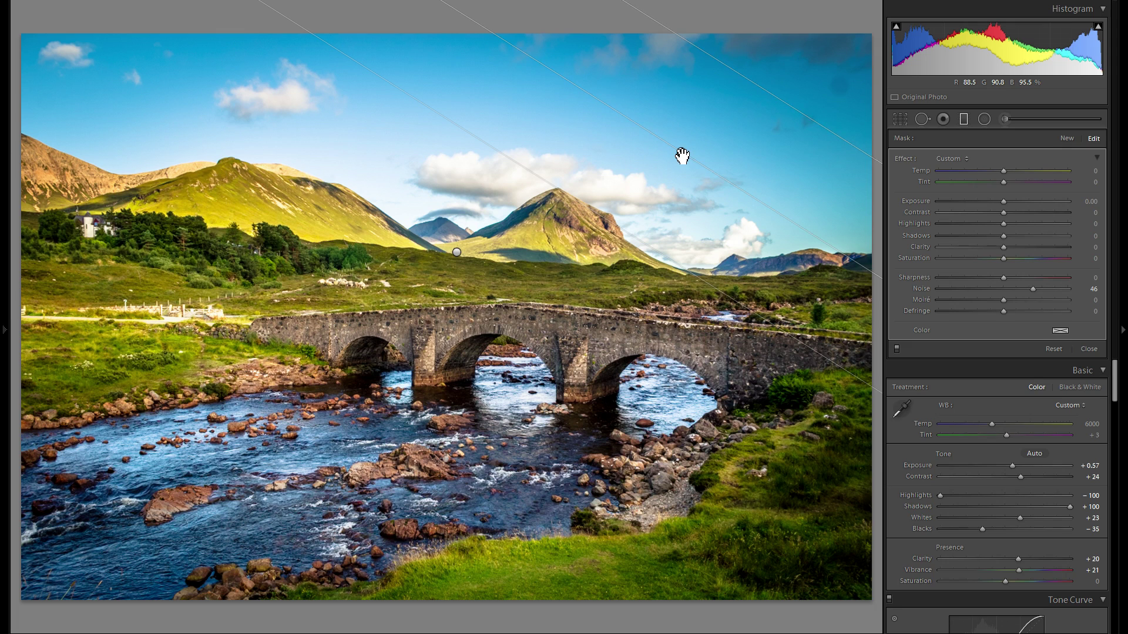
double_click(929, 290)
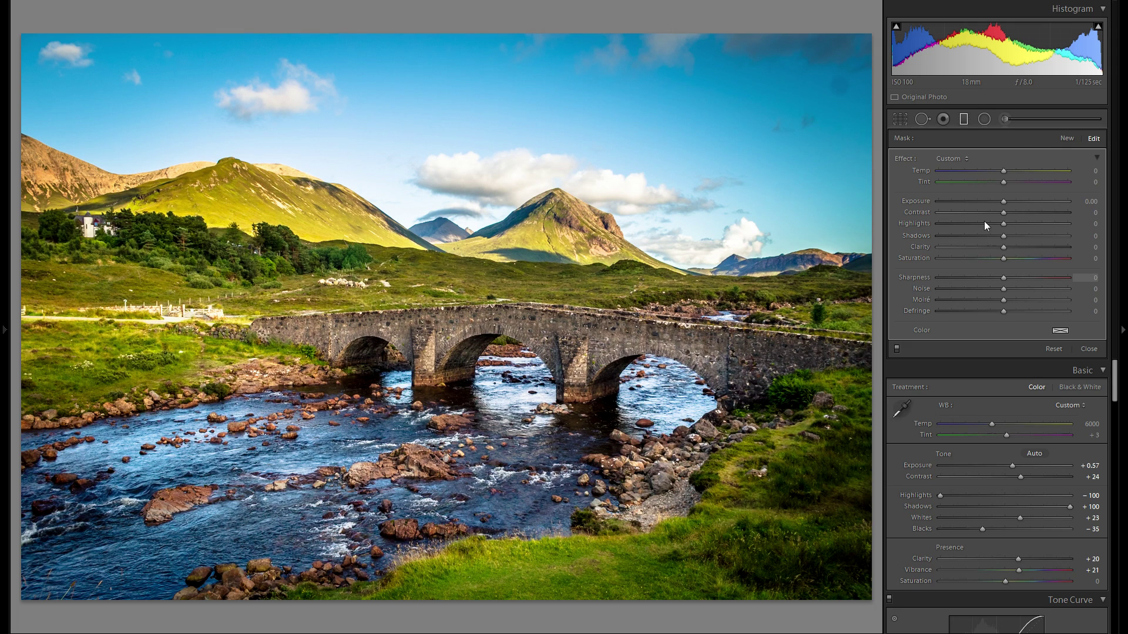
left_click_drag(1004, 201, 1016, 204)
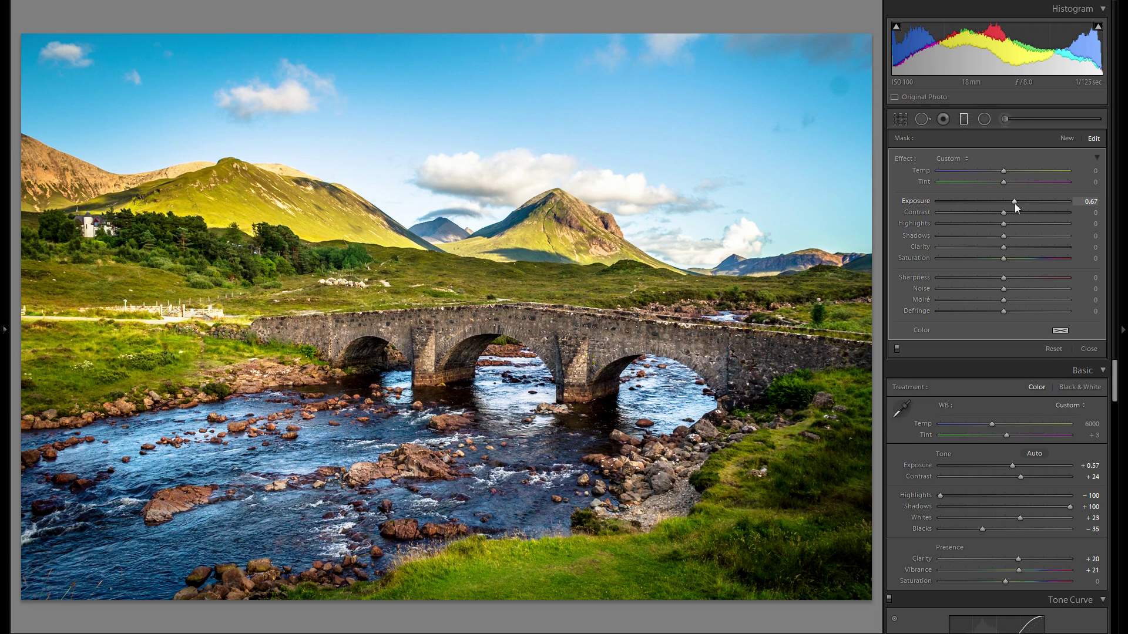
left_click(968, 119)
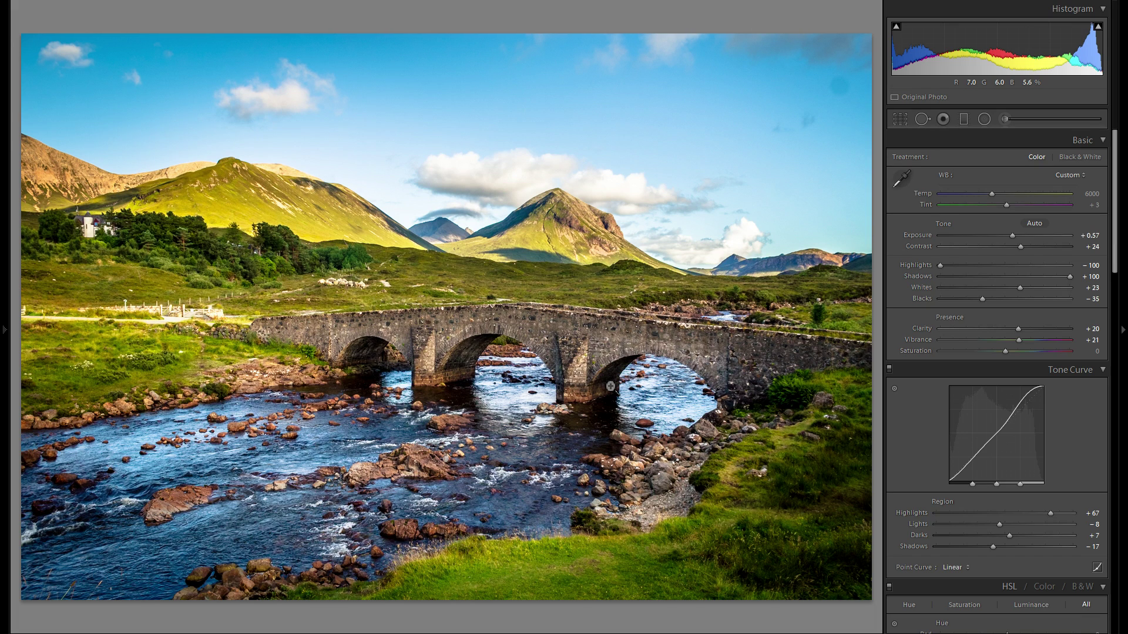
Step: Add a radial filter over the left part of the bridge with noise 0, exposure 0.49 and a warm beige colour tint
left_click(987, 120)
double_click(918, 289)
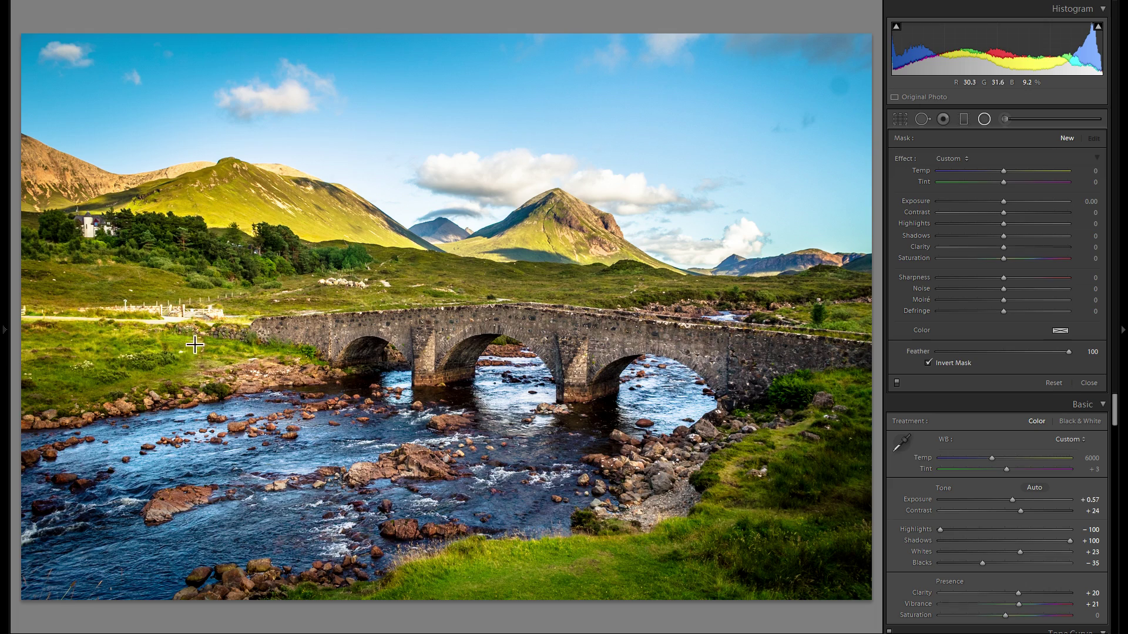
left_click_drag(221, 362, 239, 362)
left_click_drag(111, 343, 386, 330)
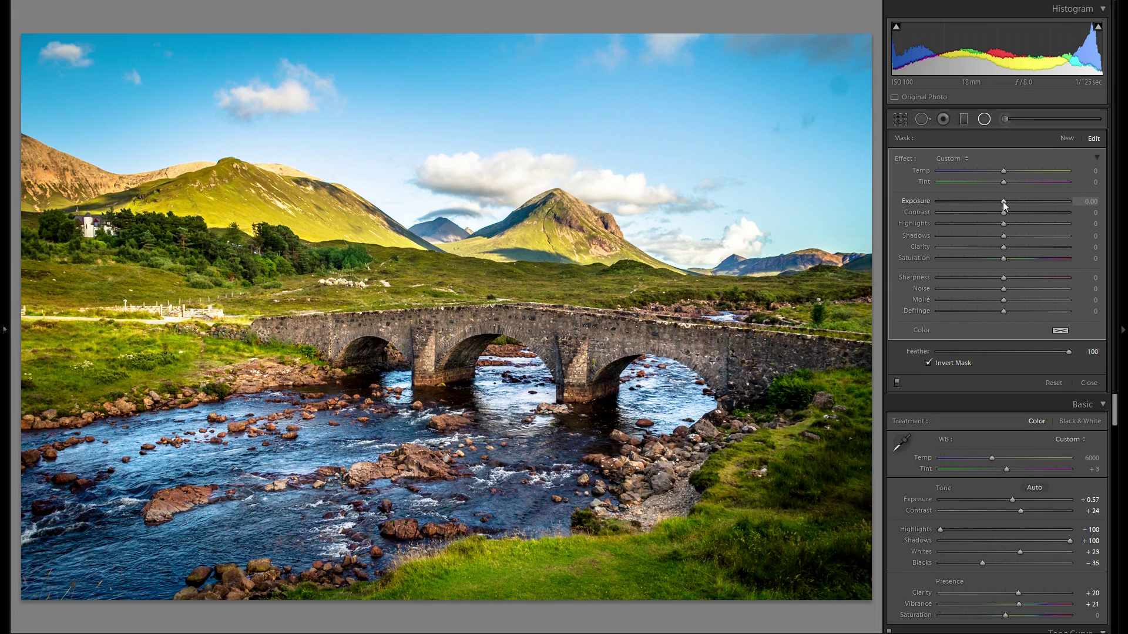
left_click_drag(1011, 202, 1012, 202)
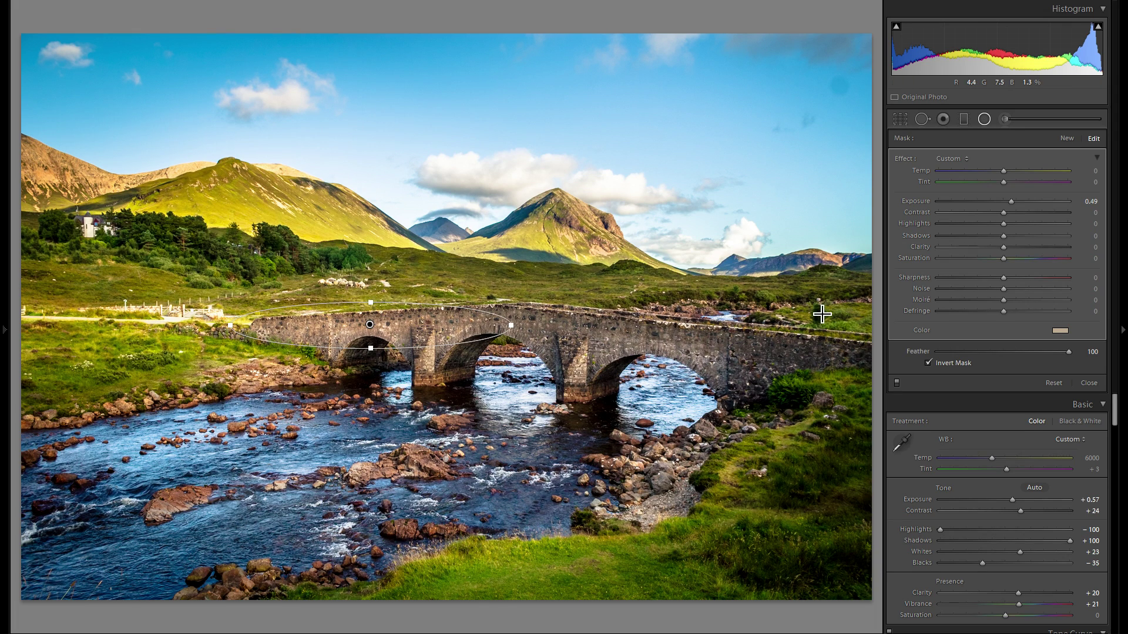
Step: Adjust the radial filter's position on the bridge and duplicate it onto the stonework above the right arch
left_click_drag(402, 336, 416, 335)
right_click(413, 329)
left_click(433, 335)
left_click_drag(434, 335, 655, 344)
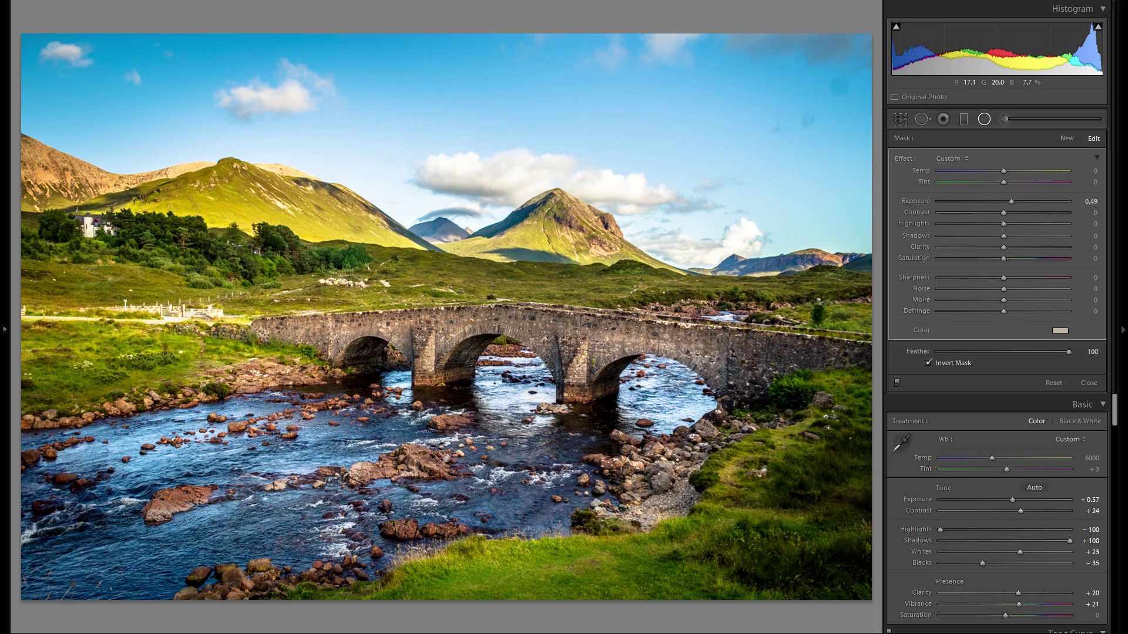
Step: Duplicate the radial filter onto the rocky bank below the right arch and set its exposure to 0.67
right_click(660, 339)
left_click(695, 348)
left_click_drag(635, 337, 650, 433)
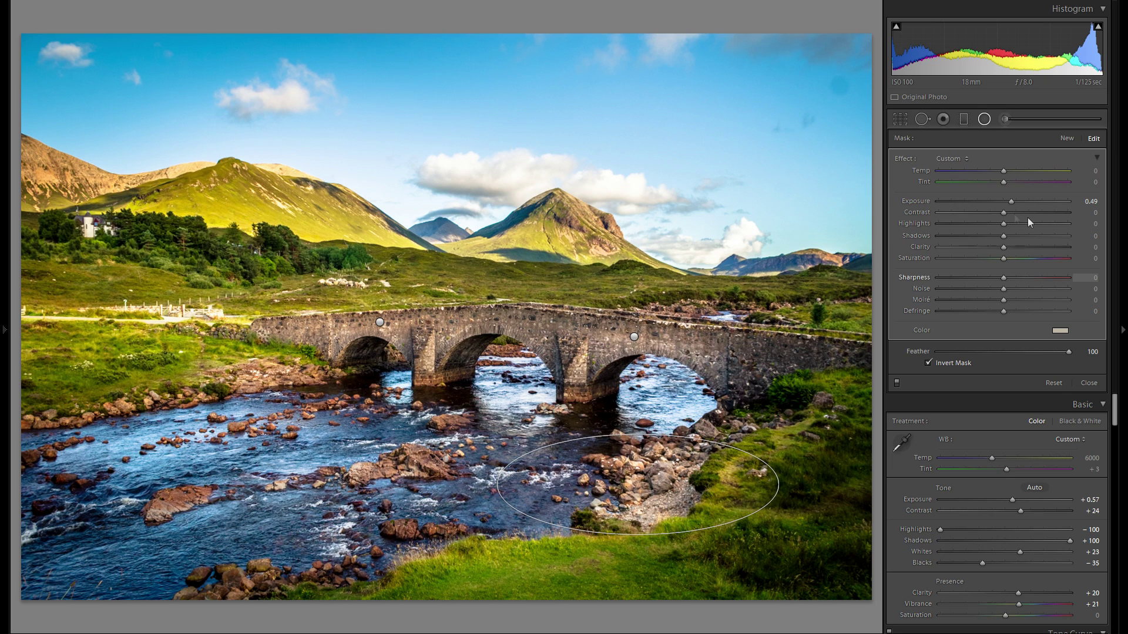
left_click_drag(1018, 203, 1017, 206)
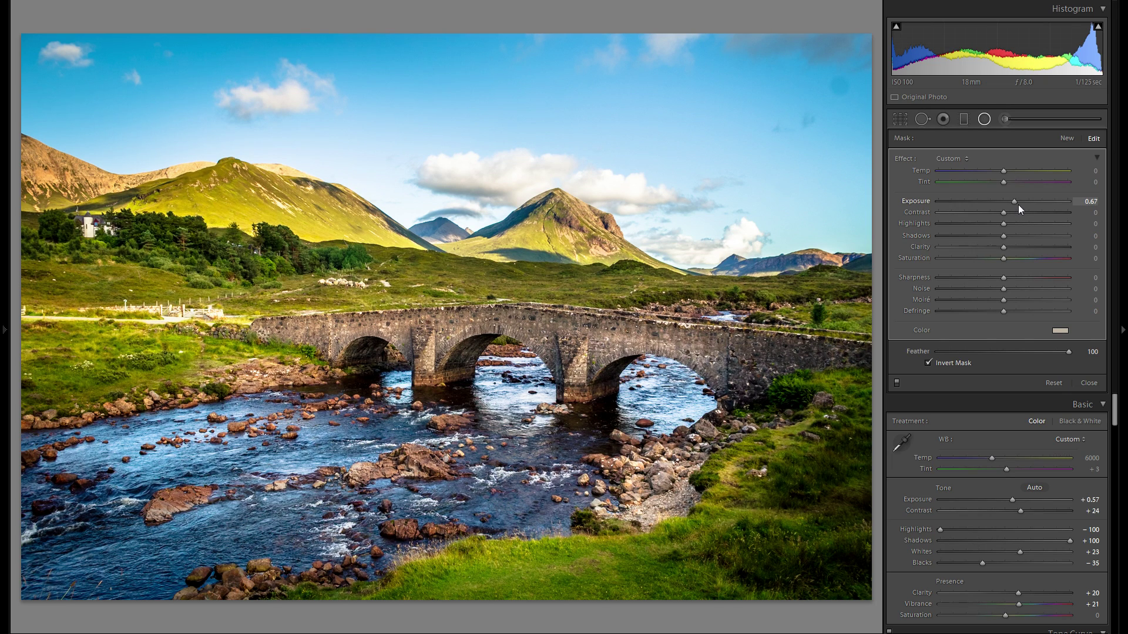
Step: Duplicate the radial filter onto the large mid-river rock with exposure 0.52, the foreground grass and the bushes at the bridge's right end
right_click(637, 484)
left_click(681, 478)
left_click_drag(637, 484, 388, 458)
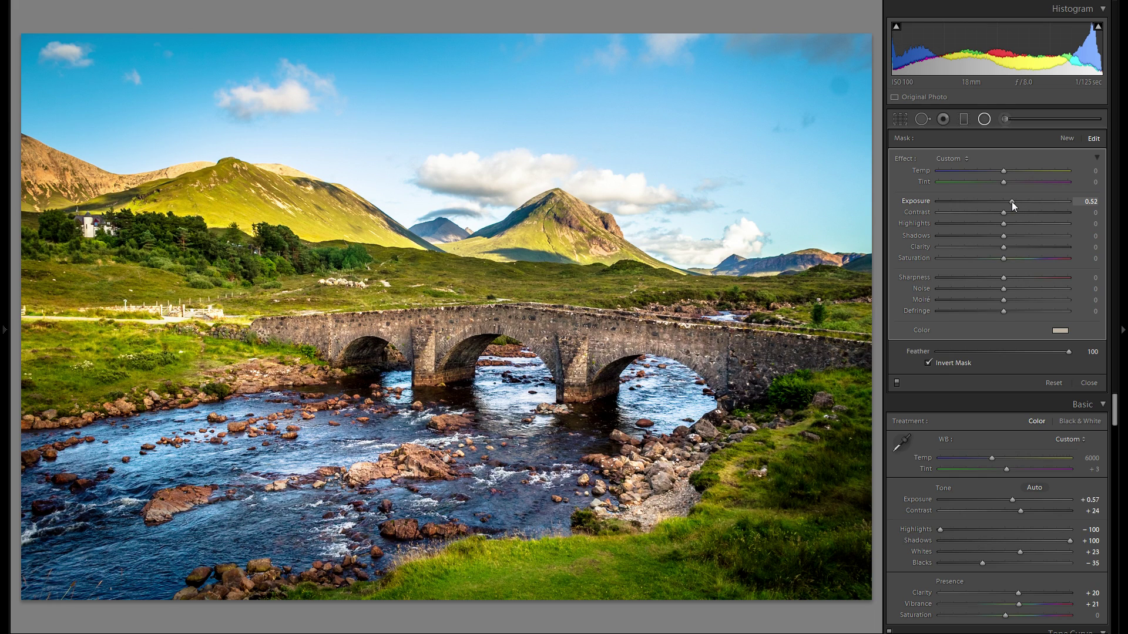
left_click_drag(399, 466, 859, 403)
right_click(549, 575)
left_click(573, 584)
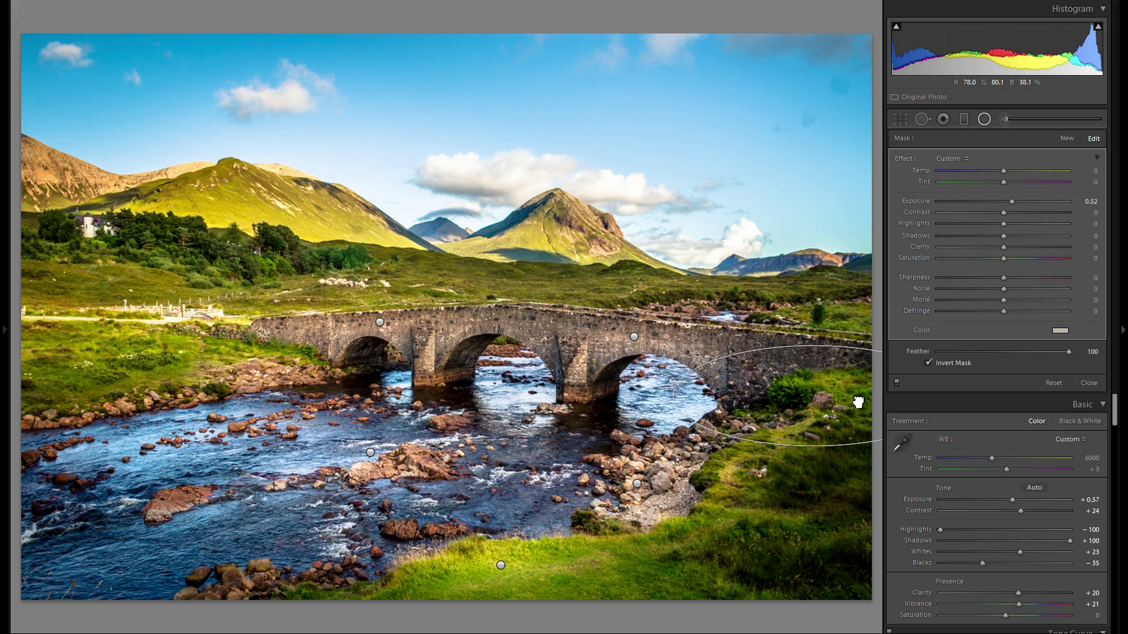
Step: Duplicate the radial filter onto the grass beyond the bridge's right end and onto the moorland behind the bridge
right_click(857, 400)
left_click(871, 404)
left_click_drag(841, 373, 447, 278)
right_click(849, 306)
left_click(869, 312)
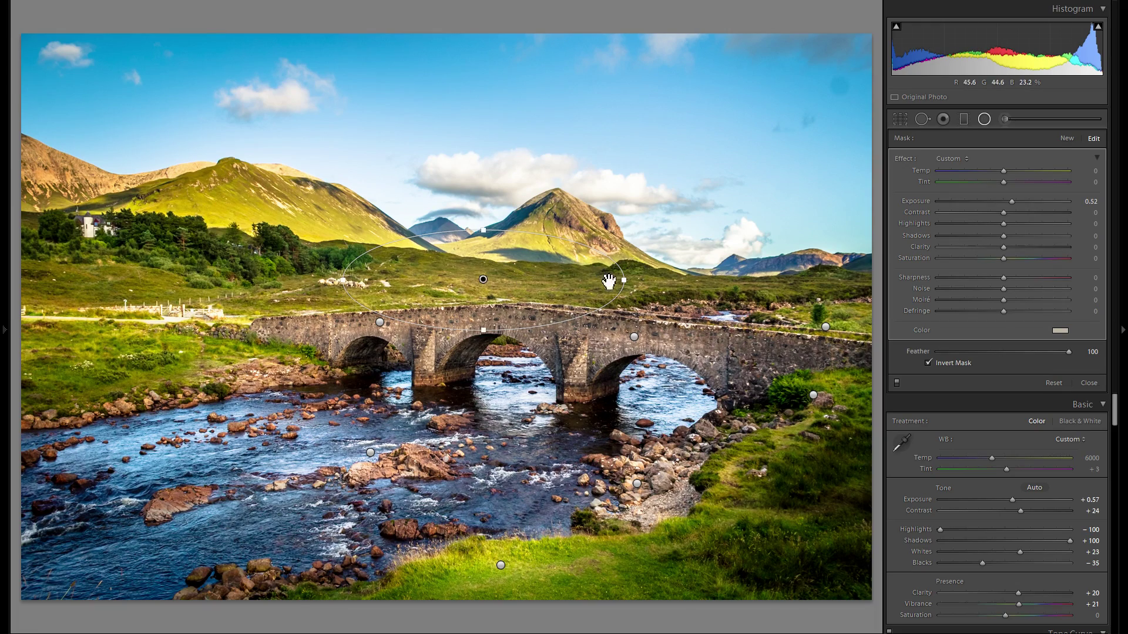
Step: Shrink the moorland radial filter, centre it below the pointed mountain and set its exposure to 0.81
left_click_drag(483, 231, 483, 246)
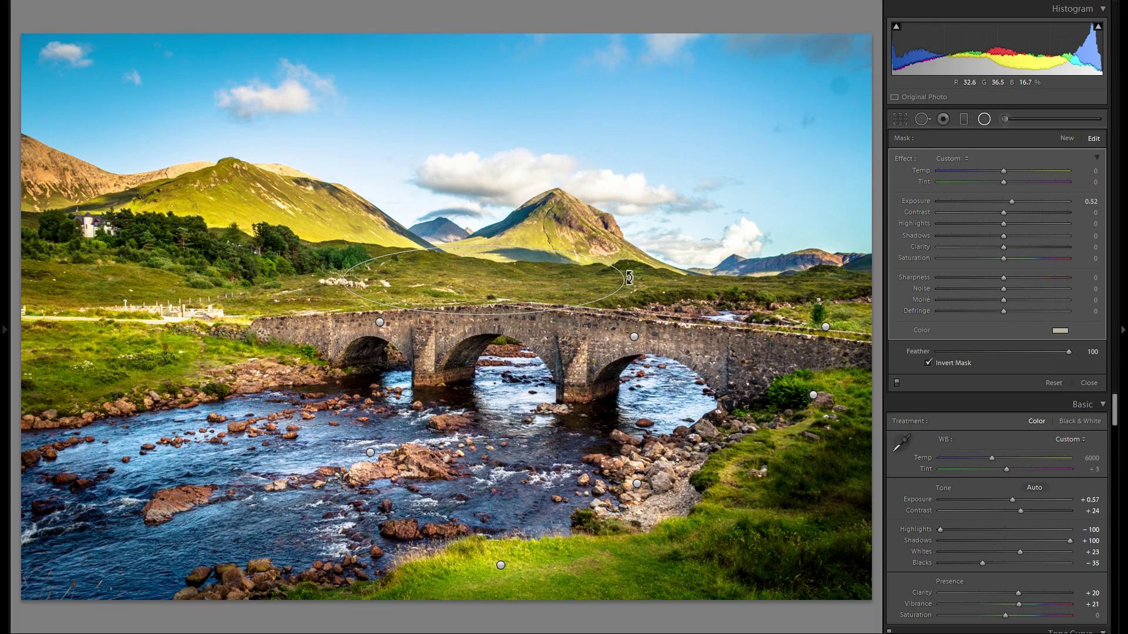
left_click_drag(604, 277, 603, 278)
left_click_drag(515, 279, 588, 292)
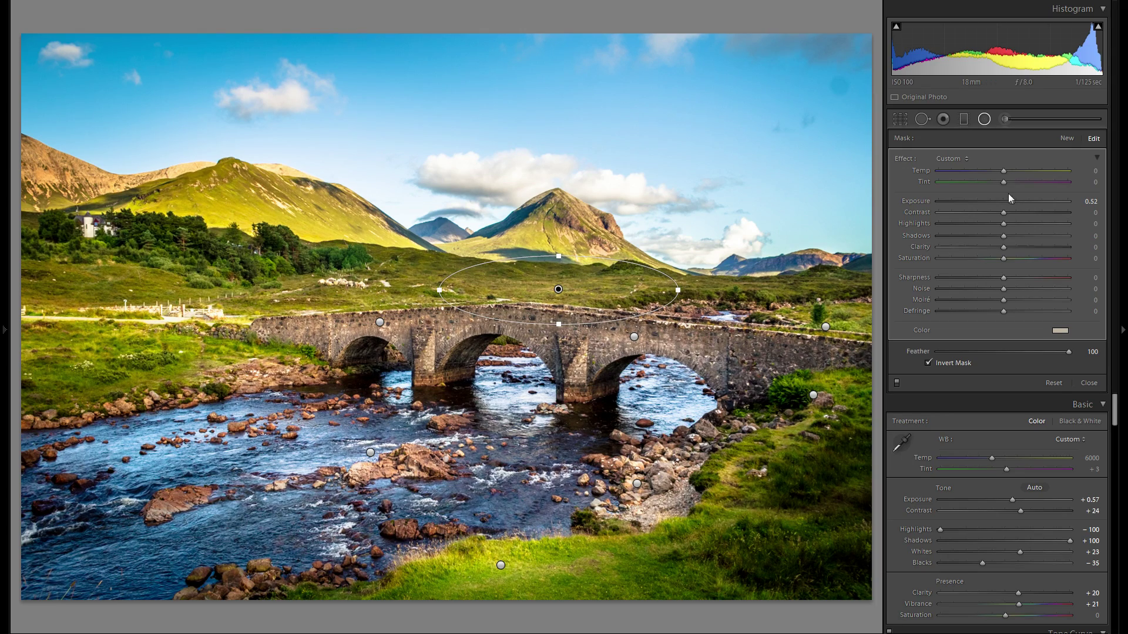
left_click_drag(1013, 202, 1017, 202)
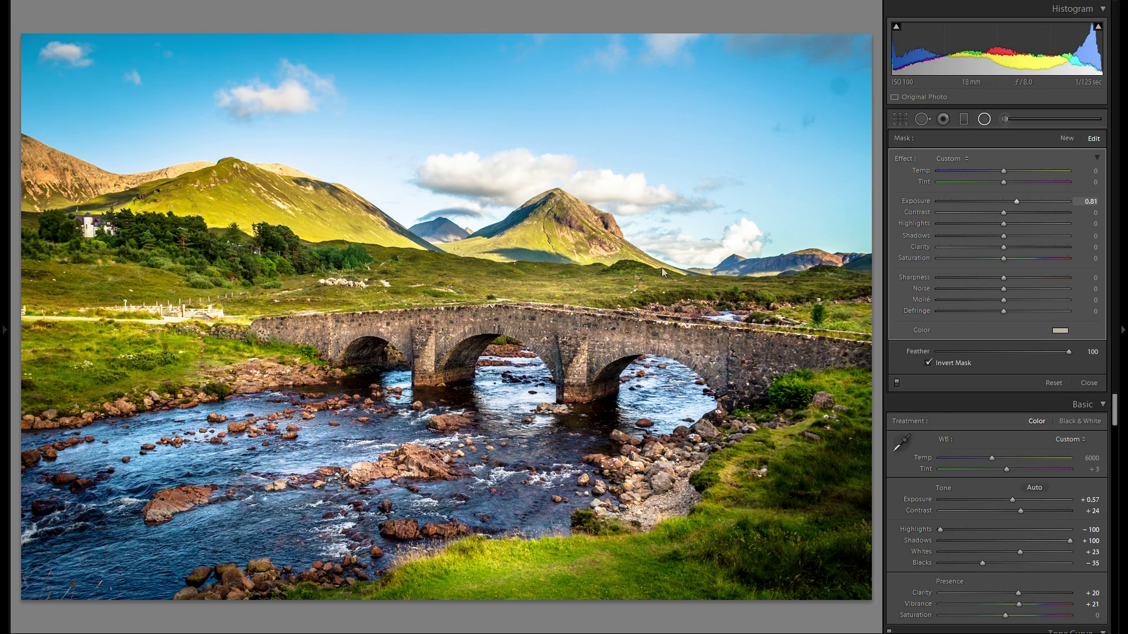
Step: Duplicate the moorland radial filter onto the trees beside the white house
right_click(574, 292)
left_click(589, 300)
left_click_drag(589, 297, 162, 257)
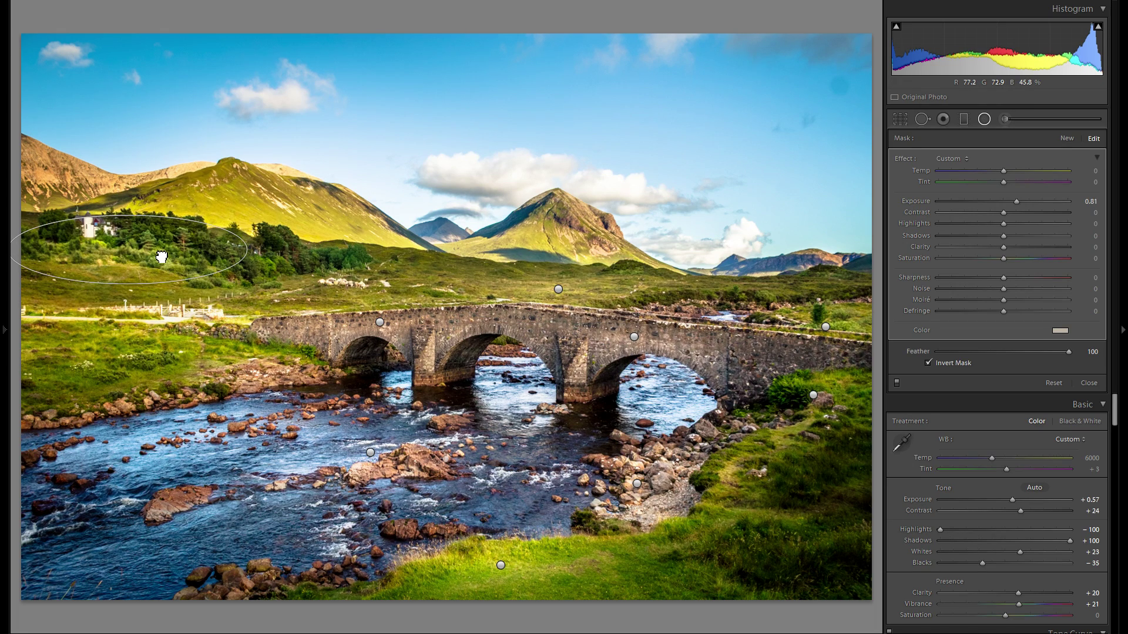
Step: Place smaller duplicates of the radial filter on the lower-left river rock, the rock below the middle arch and the stones near the left arch
right_click(162, 257)
left_click(235, 256)
left_click_drag(236, 255, 203, 501)
left_click_drag(156, 468, 467, 431)
right_click(181, 499)
left_click(190, 503)
right_click(468, 433)
left_click(470, 435)
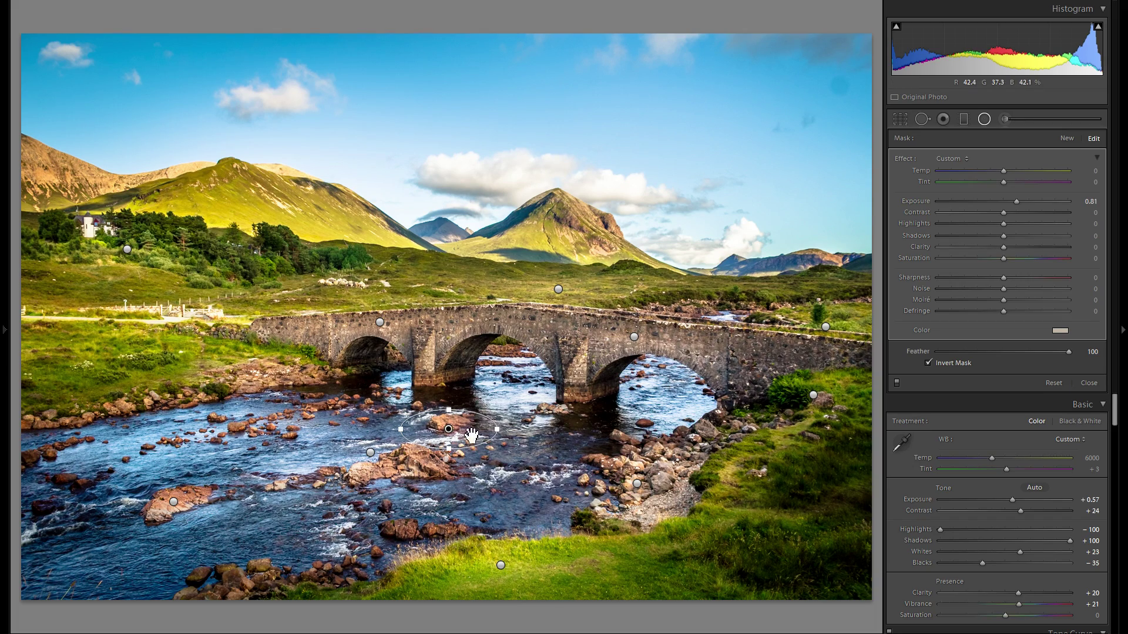
left_click_drag(369, 408, 361, 406)
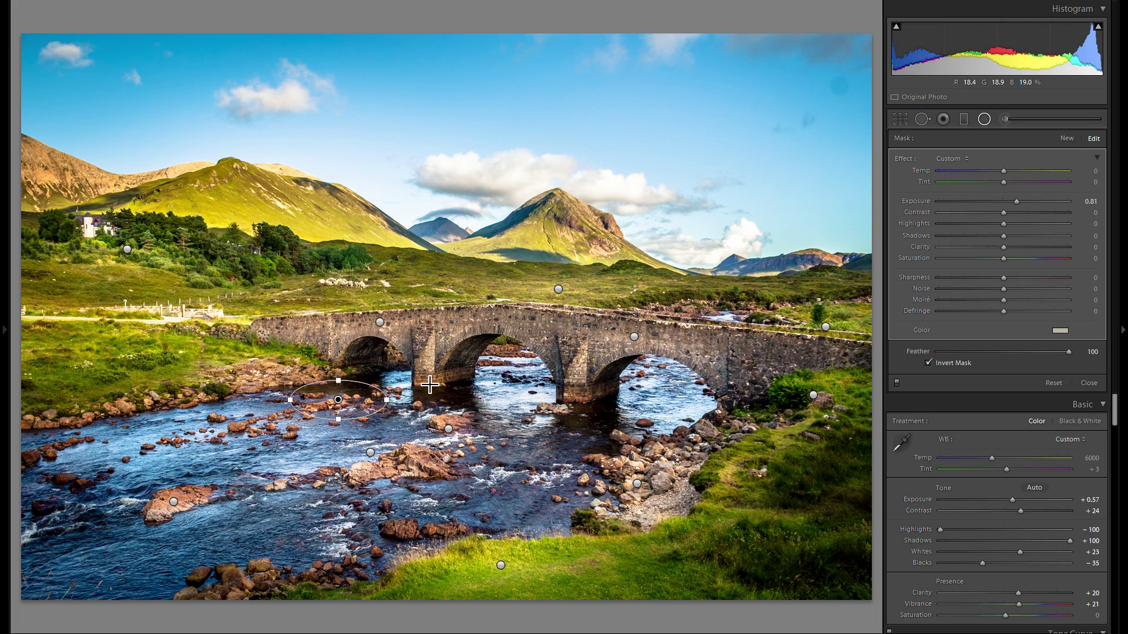
Step: Duplicate the small radial filter onto the inner sides of the middle and right arches and beside the left arch
right_click(366, 398)
left_click(396, 407)
left_click_drag(423, 388, 615, 391)
right_click(479, 379)
left_click(504, 378)
right_click(613, 387)
left_click(628, 392)
left_click_drag(629, 391, 356, 369)
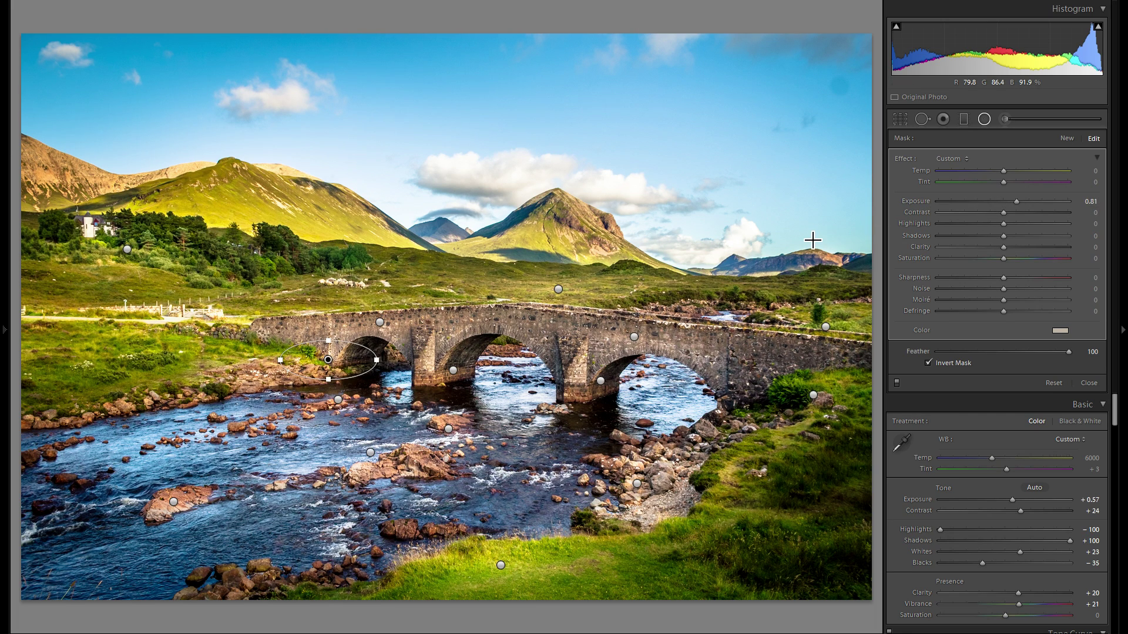
Step: Add a new radial filter over the river's left bank, tilt it to follow the shoreline and set its exposure to -0.56
left_click(1067, 138)
left_click_drag(1004, 202, 1002, 202)
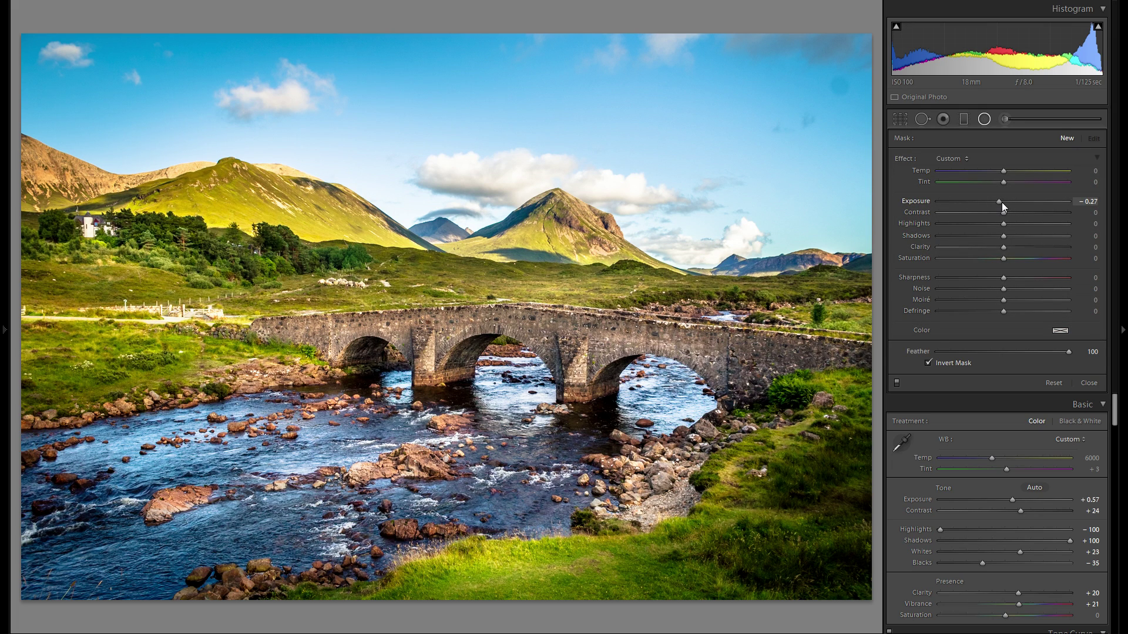
left_click_drag(271, 413, 446, 464)
left_click_drag(307, 423, 226, 421)
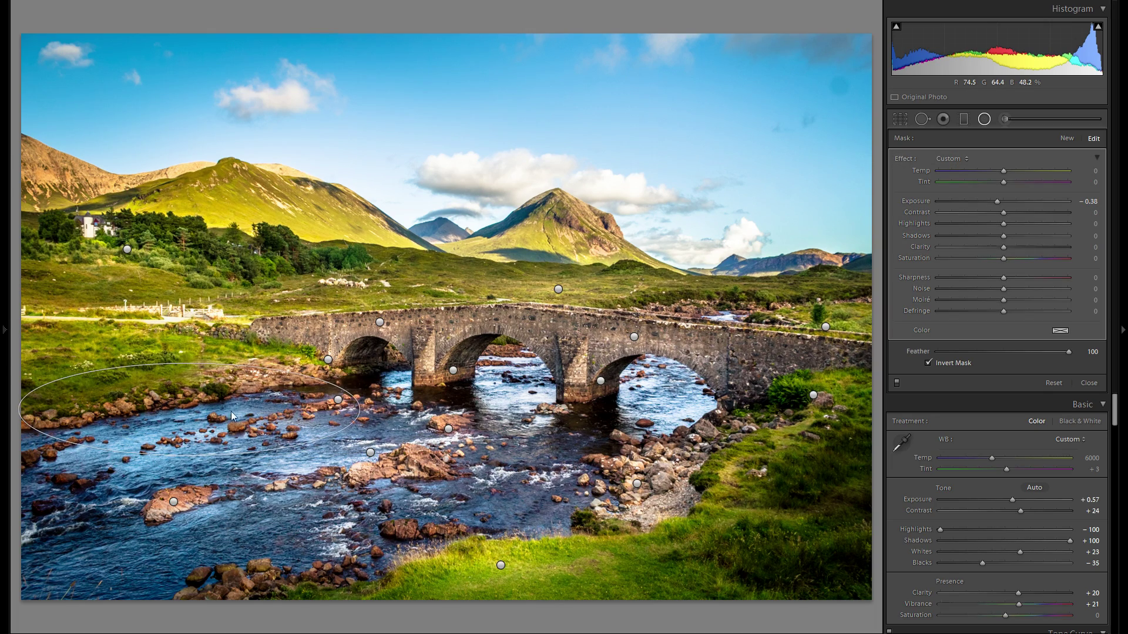
left_click_drag(299, 366, 294, 356)
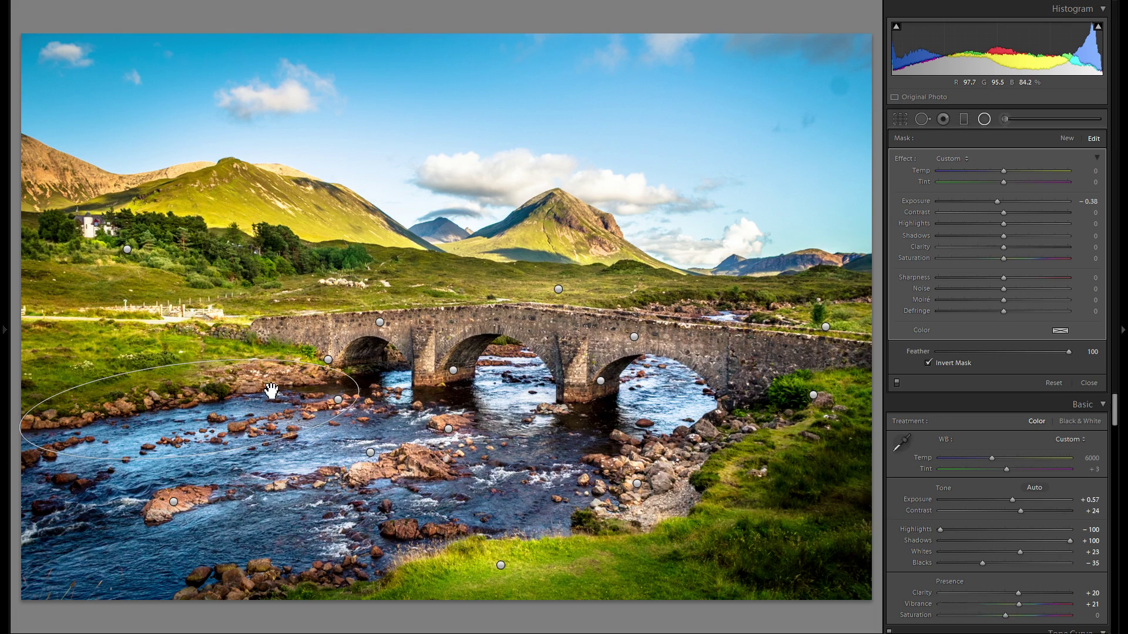
left_click(998, 205)
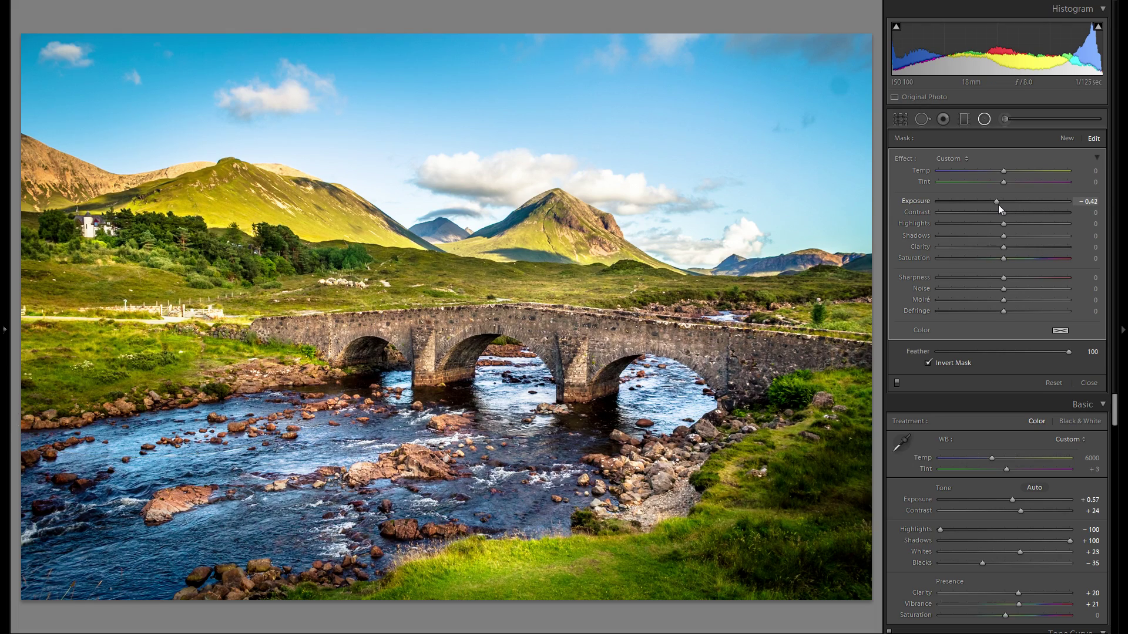
left_click_drag(997, 203, 994, 204)
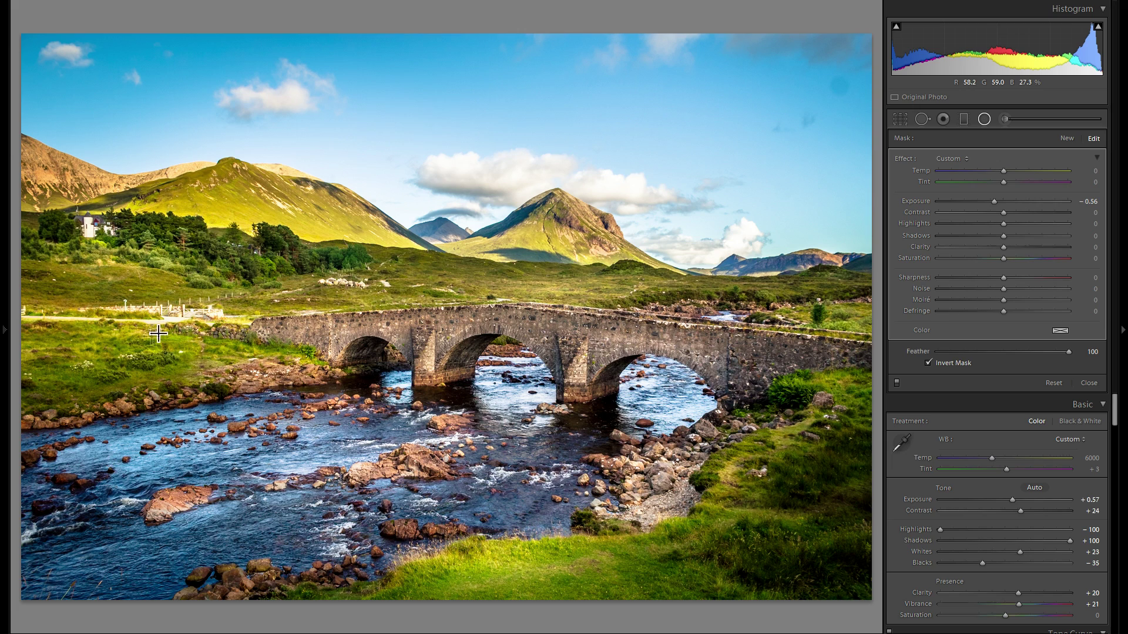
Step: Duplicate the darkening radial filter onto the rocks at the photo's lower edge and set its exposure to -0.38
right_click(204, 403)
left_click(234, 412)
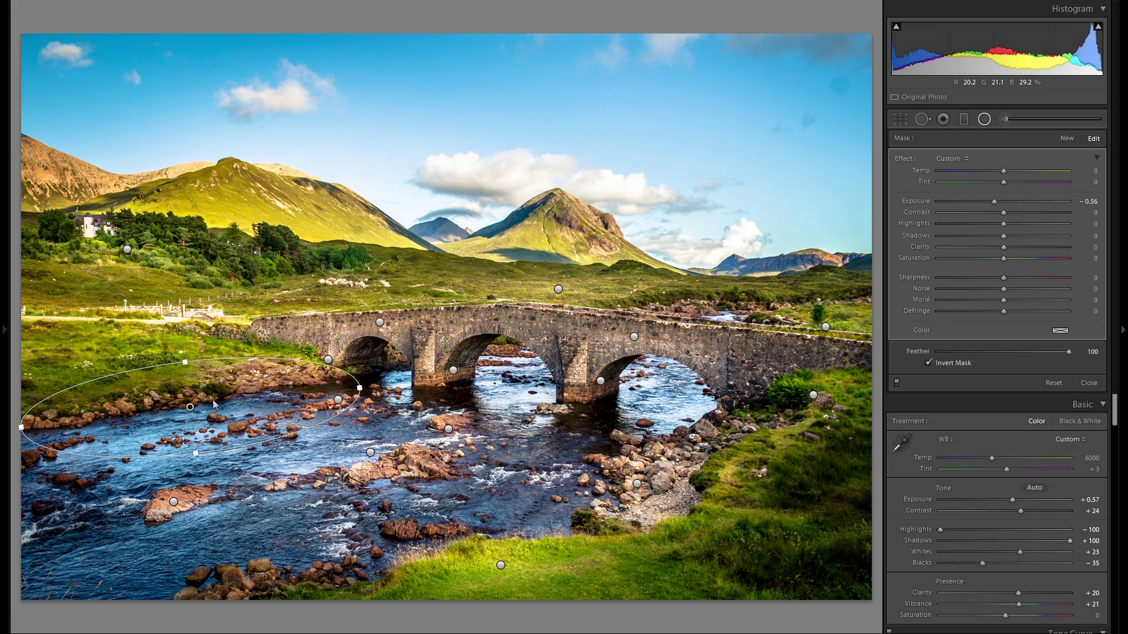
left_click_drag(225, 401, 396, 567)
left_click_drag(992, 206, 996, 205)
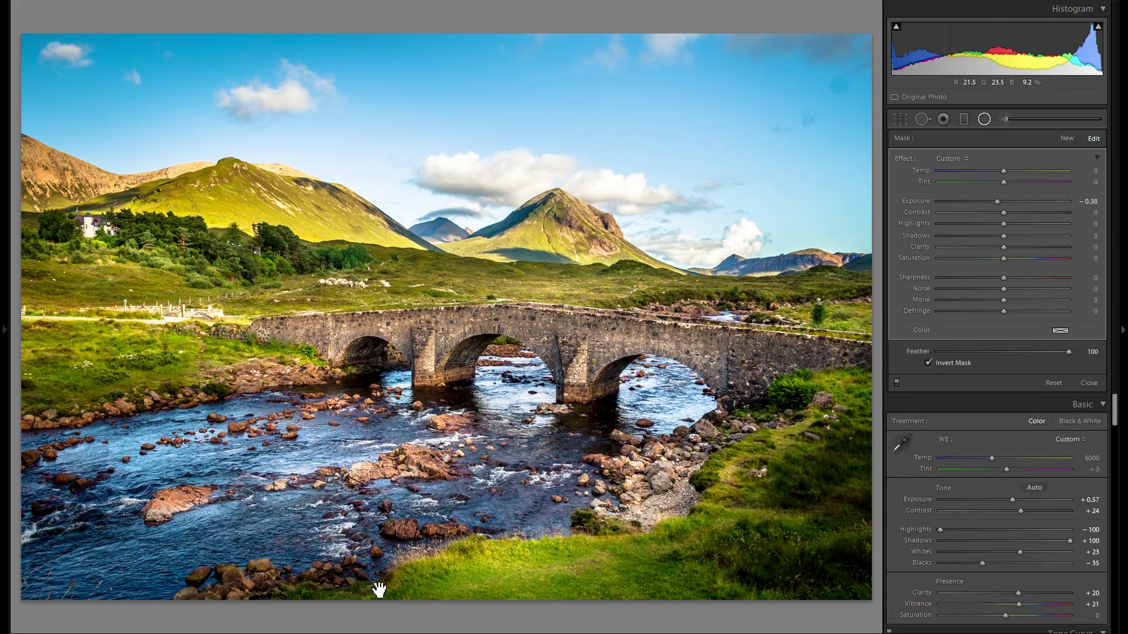
Step: Place the darkening radial filter copy on the right grassy bank, duplicate it over the moor behind the bridge's right end and set exposure to -0.49
left_click_drag(398, 576, 861, 471)
right_click(871, 466)
left_click(886, 474)
left_click_drag(845, 473, 751, 293)
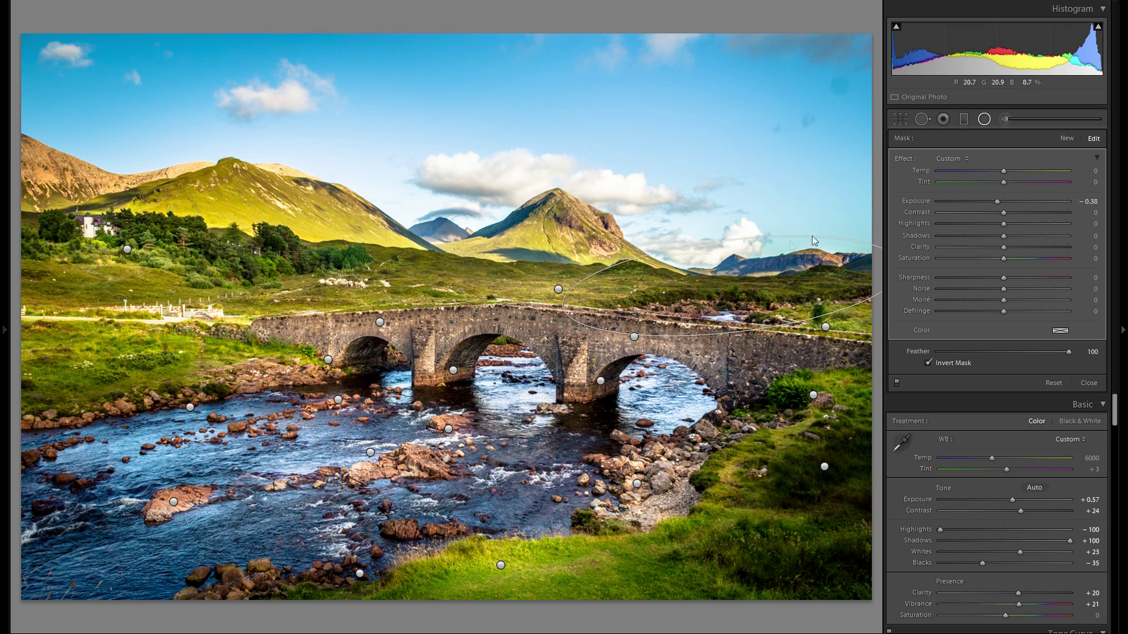
left_click_drag(832, 258, 834, 286)
mouse_move(770, 297)
left_mouse_down()
mouse_move(801, 292)
mouse_move(784, 297)
left_mouse_up()
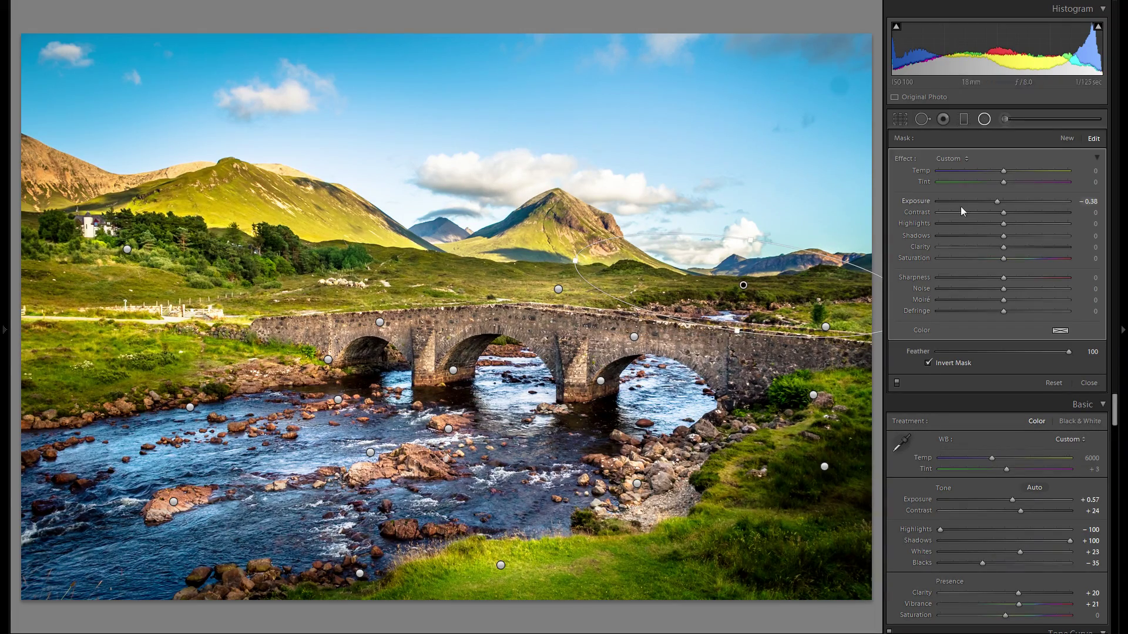
left_click_drag(1001, 206, 999, 203)
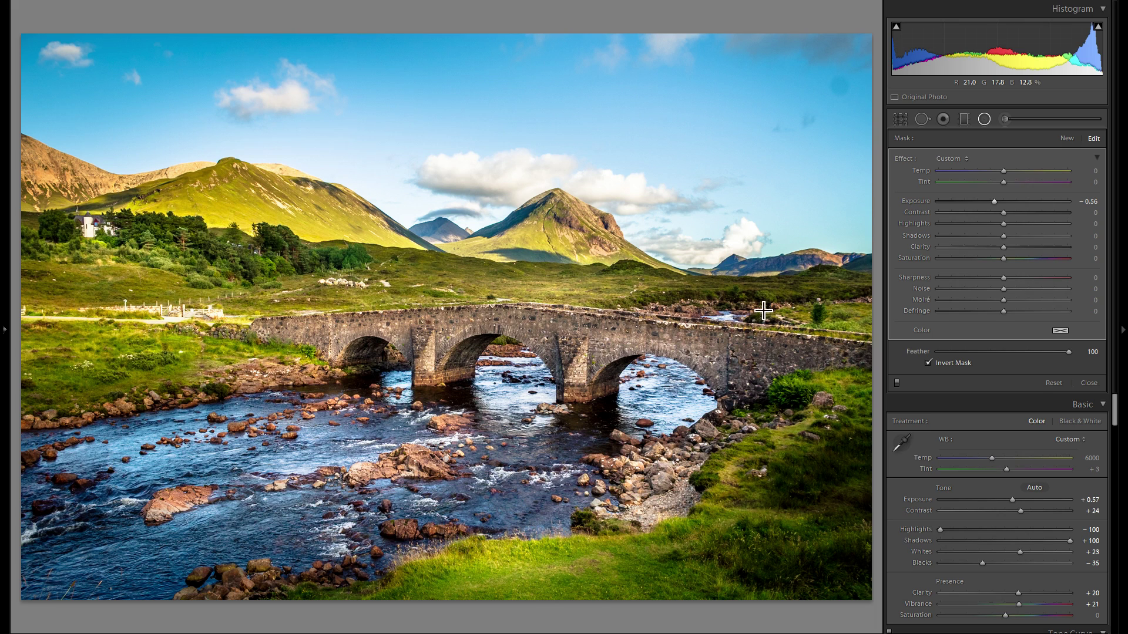
left_click_drag(995, 203, 996, 203)
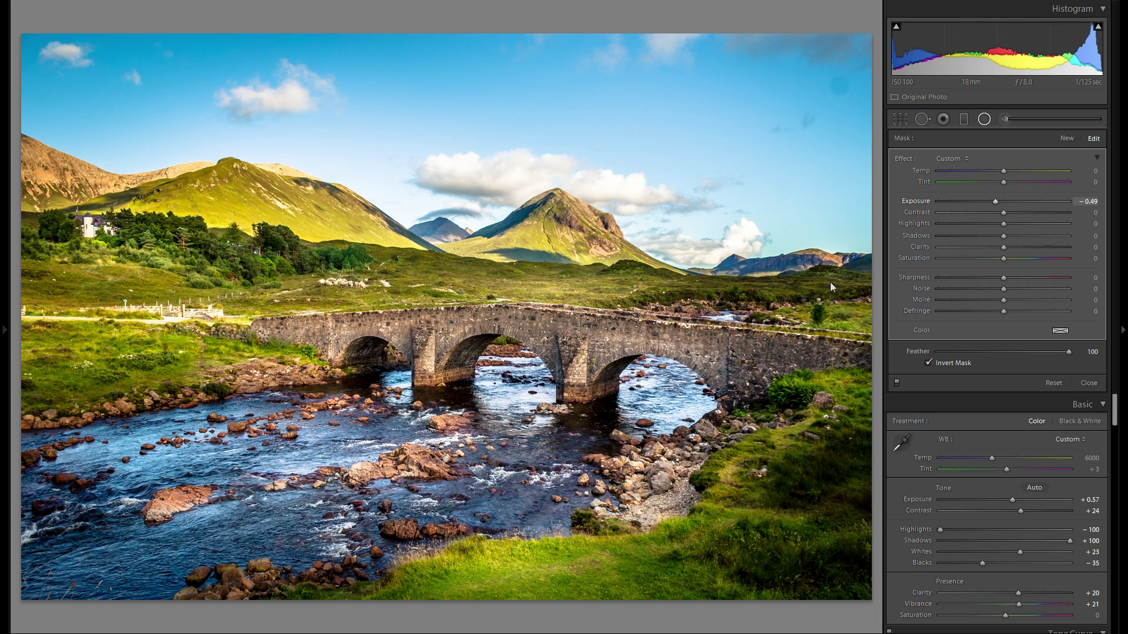
Step: Duplicate the darkening radial filter onto the moor behind the left arch, the far-left mountainside and the grass on the left riverbank
right_click(806, 298)
left_click(822, 305)
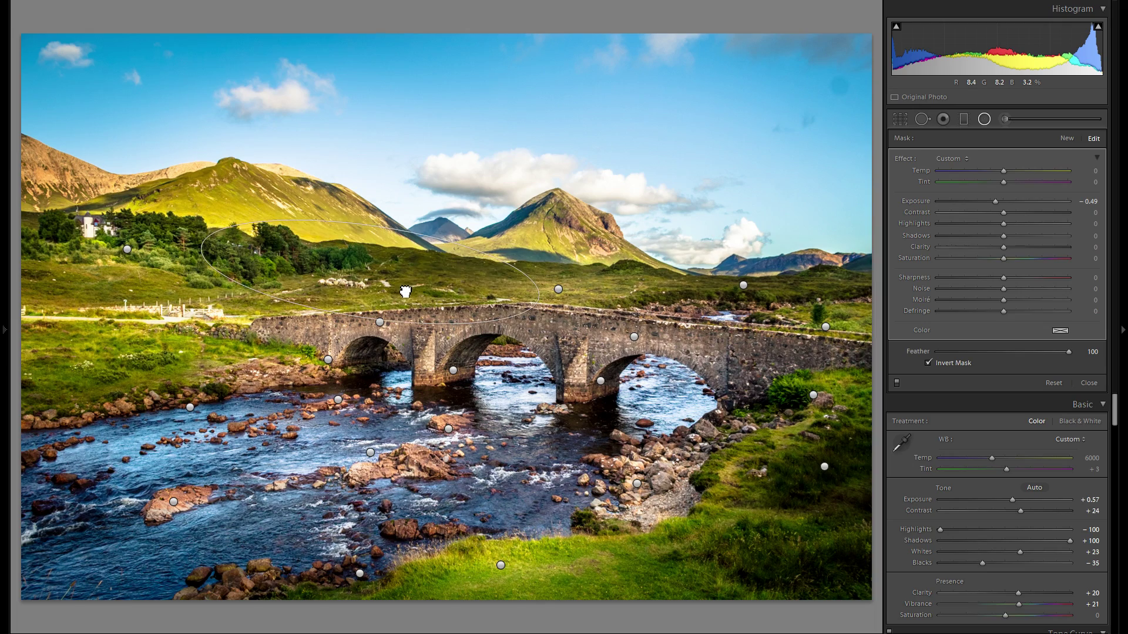
right_click(434, 291)
left_click(436, 289)
left_click_drag(435, 290, 94, 210)
right_click(94, 378)
left_click(119, 384)
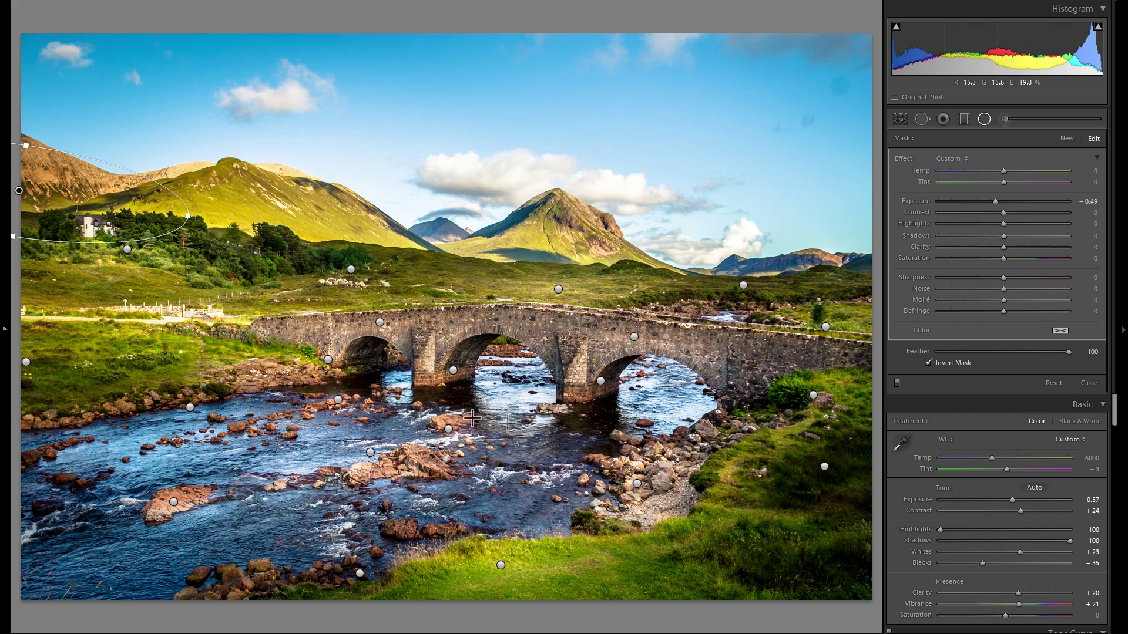
Step: Duplicate the brightening radial filter from the mid-river rock onto the rocks at the photo's lower left and set its exposure to 0.63
left_click(375, 455)
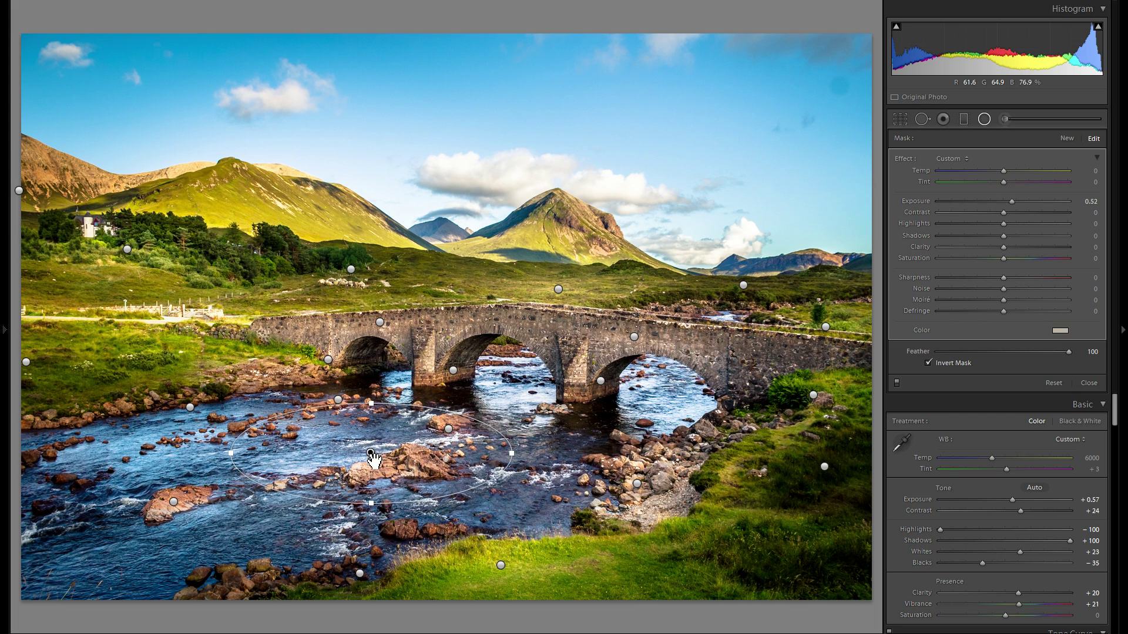
right_click(378, 455)
left_click(400, 465)
left_click_drag(411, 467, 286, 567)
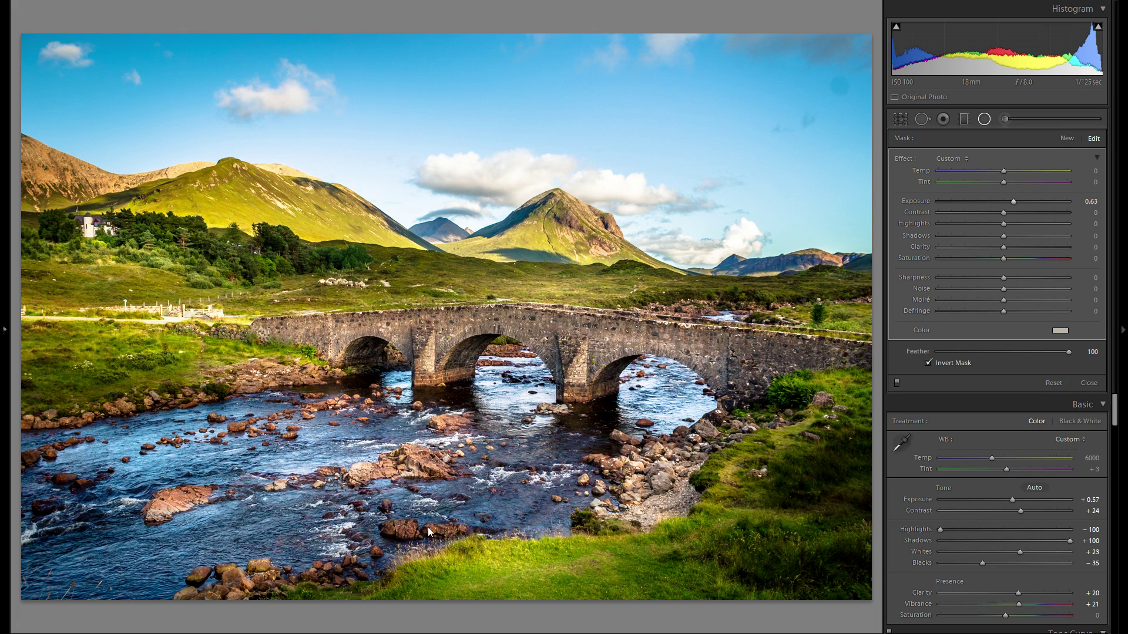
right_click(295, 566)
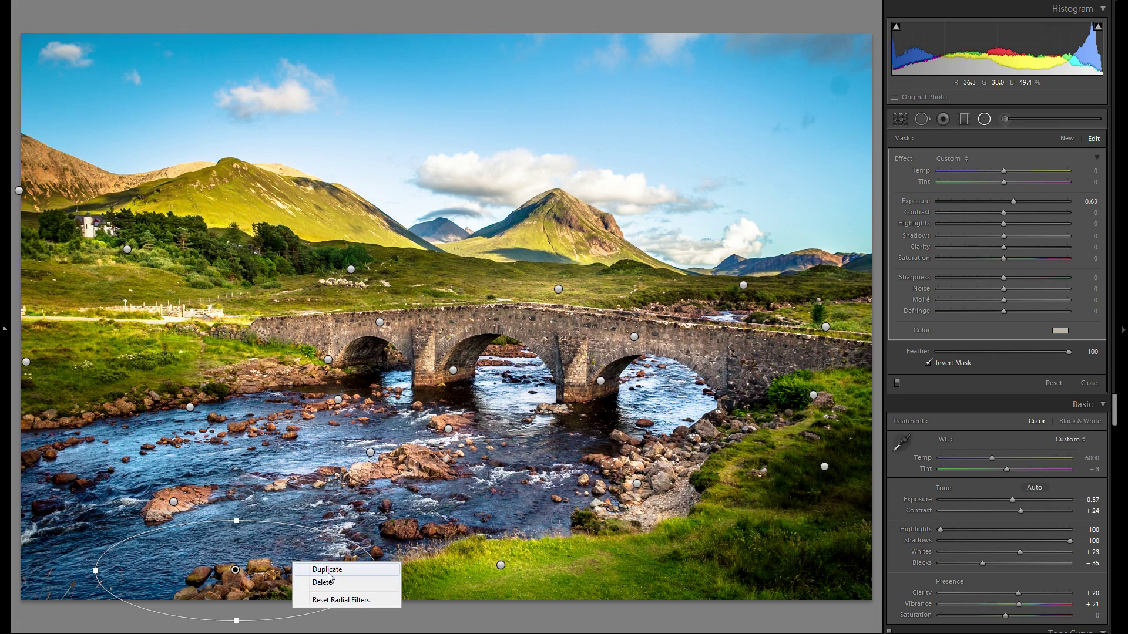
key("Escape")
Step: Place brightening radial filter copies with exposure 0.42 along the river's left edge, on the rocks at lower centre and toward the right bank's stones
left_click_drag(108, 506, 71, 460)
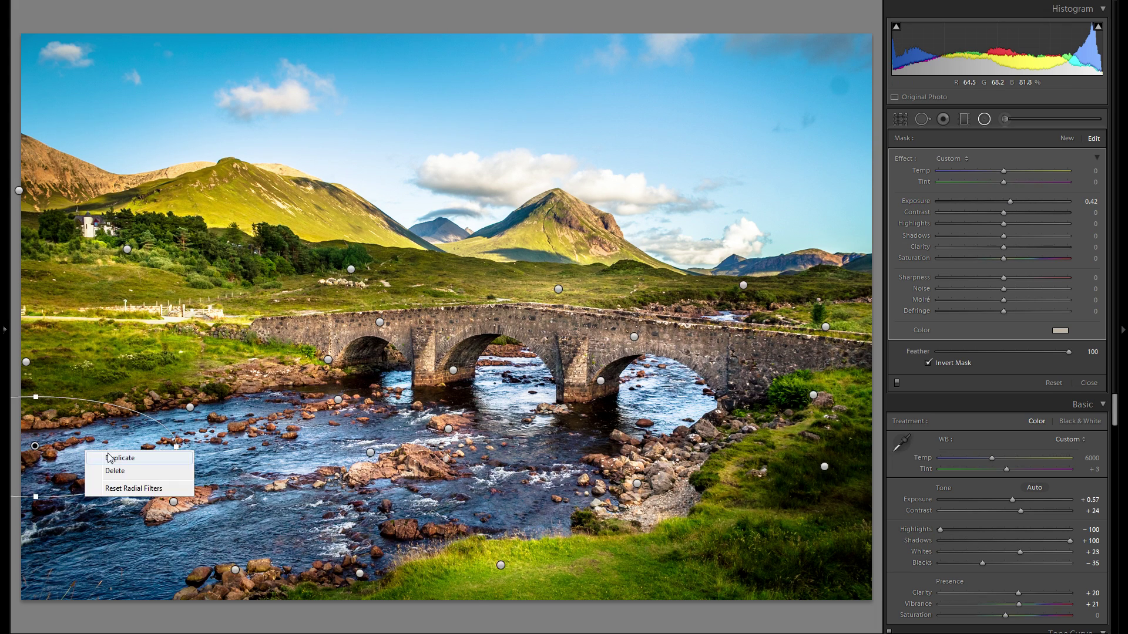
left_click_drag(111, 420, 446, 536)
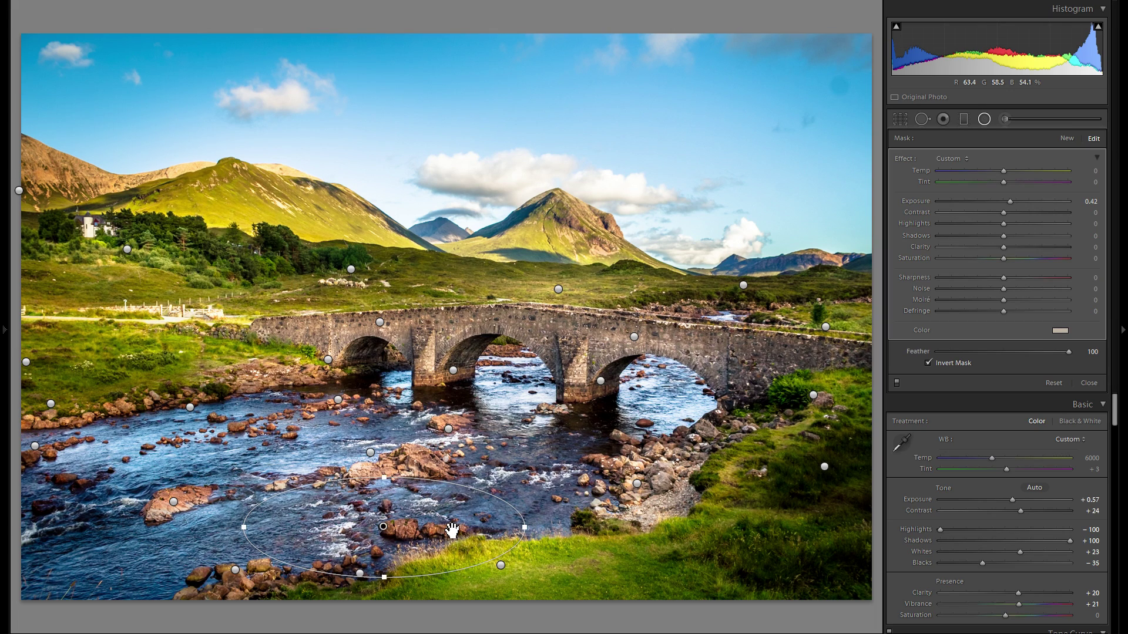
right_click(452, 532)
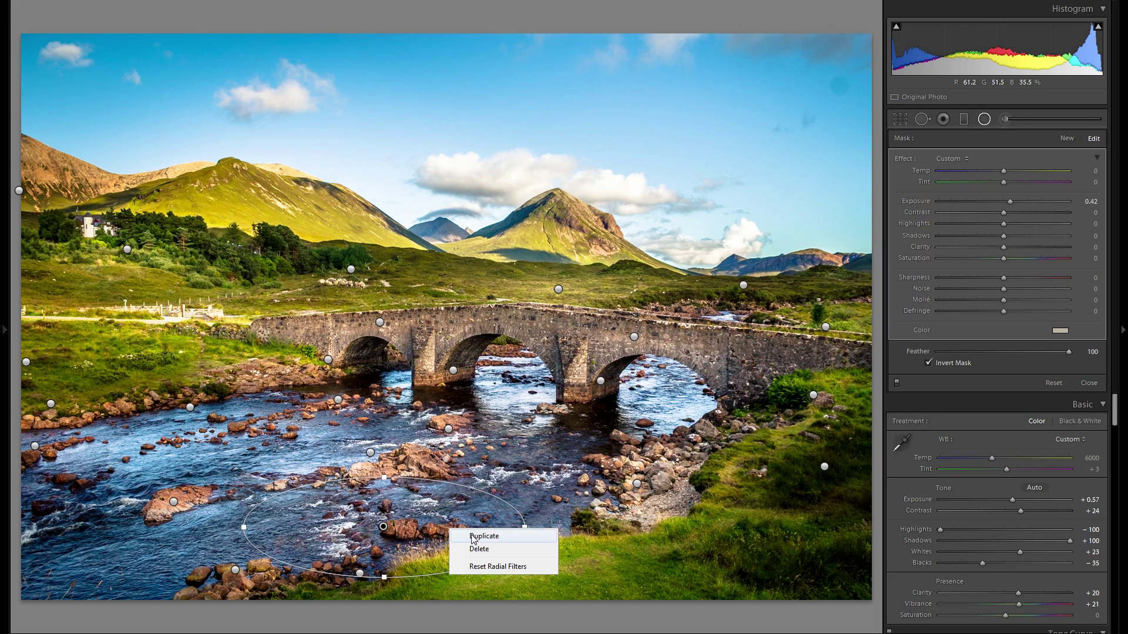
left_click(477, 536)
left_click_drag(425, 536, 641, 452)
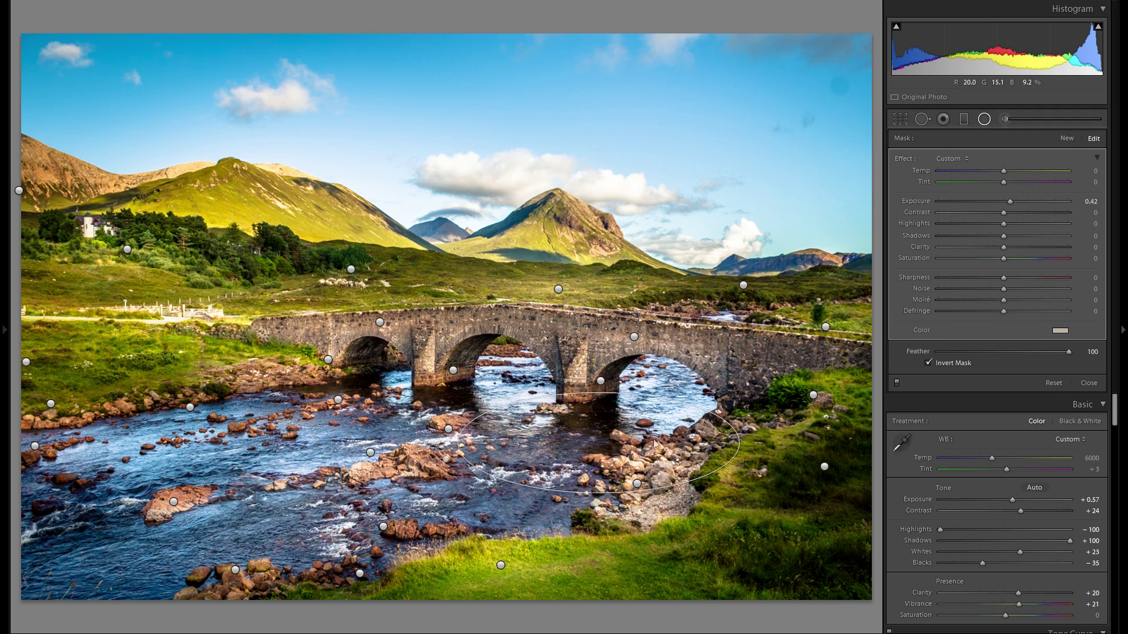
Step: Compare the photo with all radial filters switched off and on, leave them enabled and close the Radial Filter tool
left_click(897, 382)
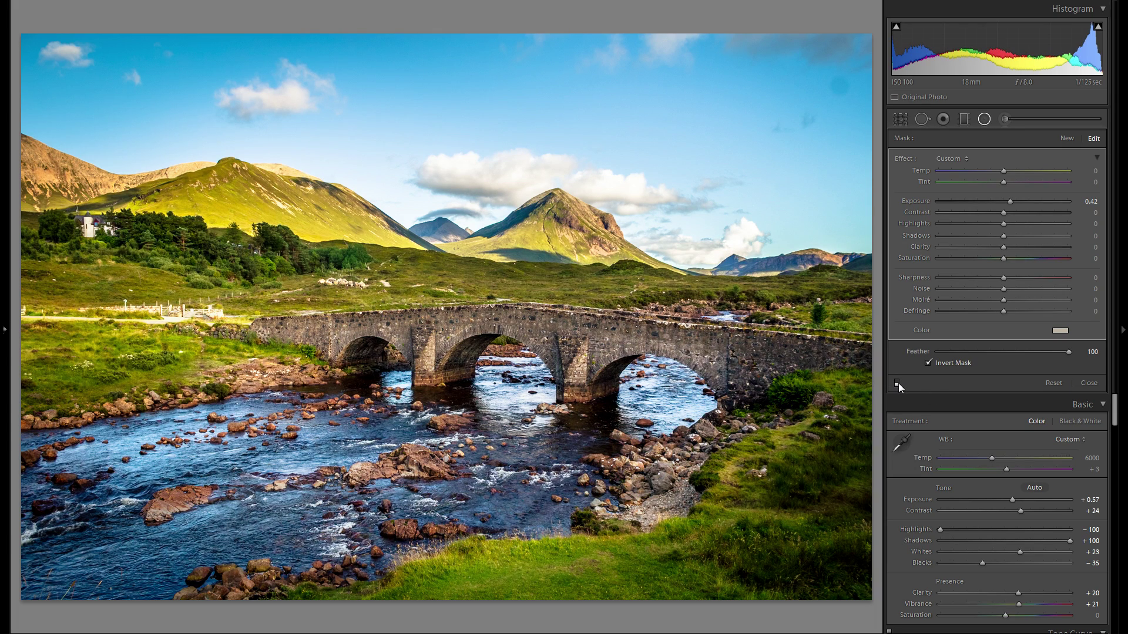
left_click(898, 383)
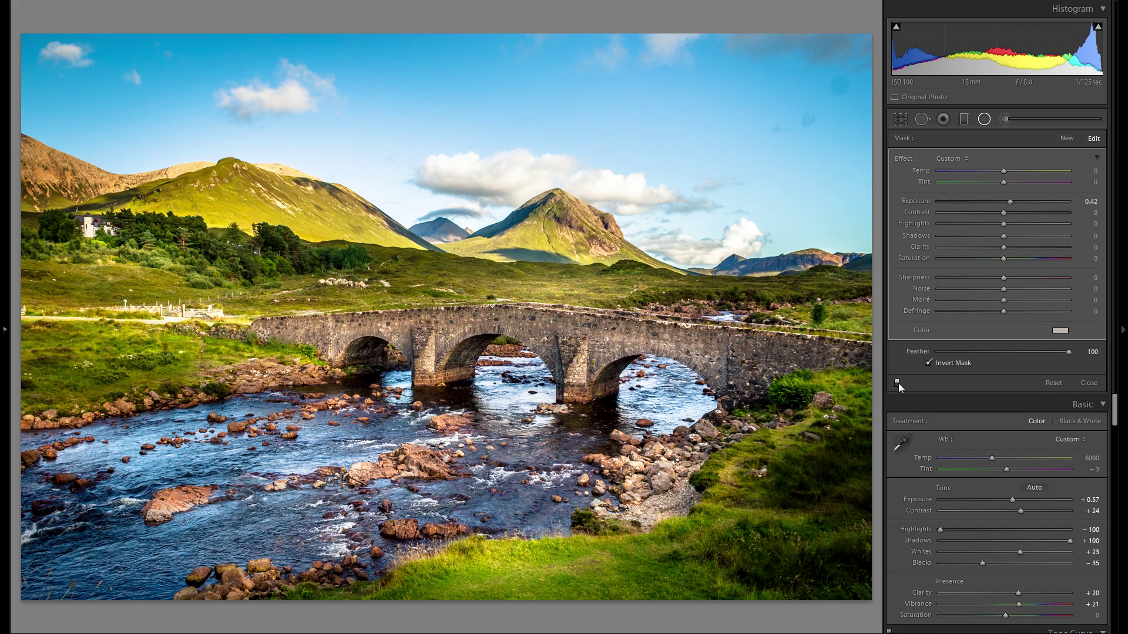
left_click(897, 383)
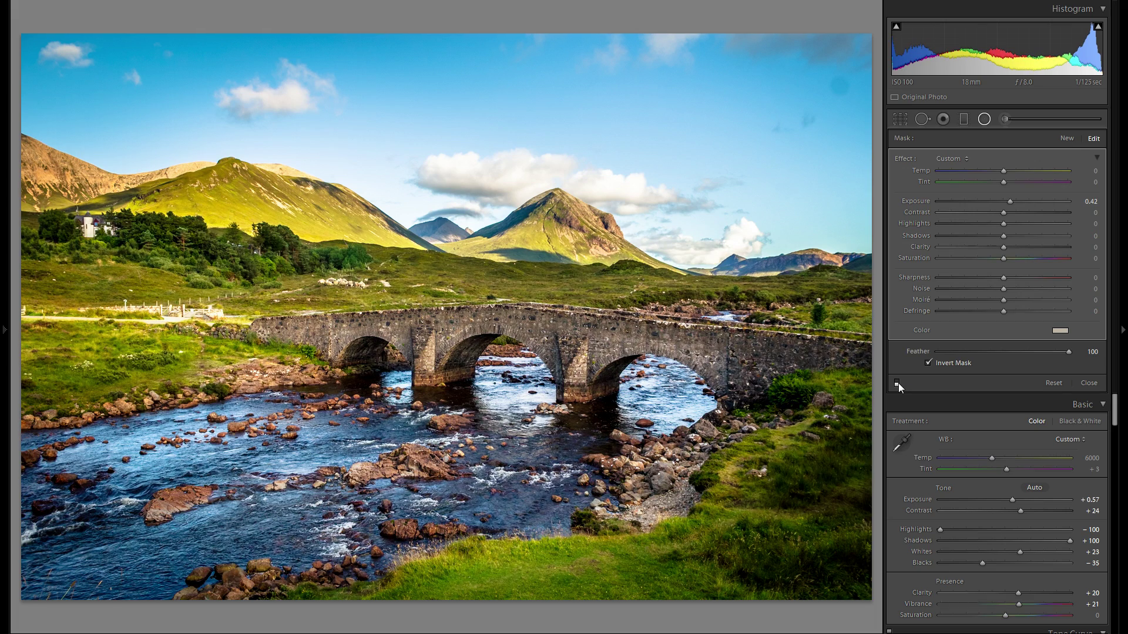
left_click(897, 383)
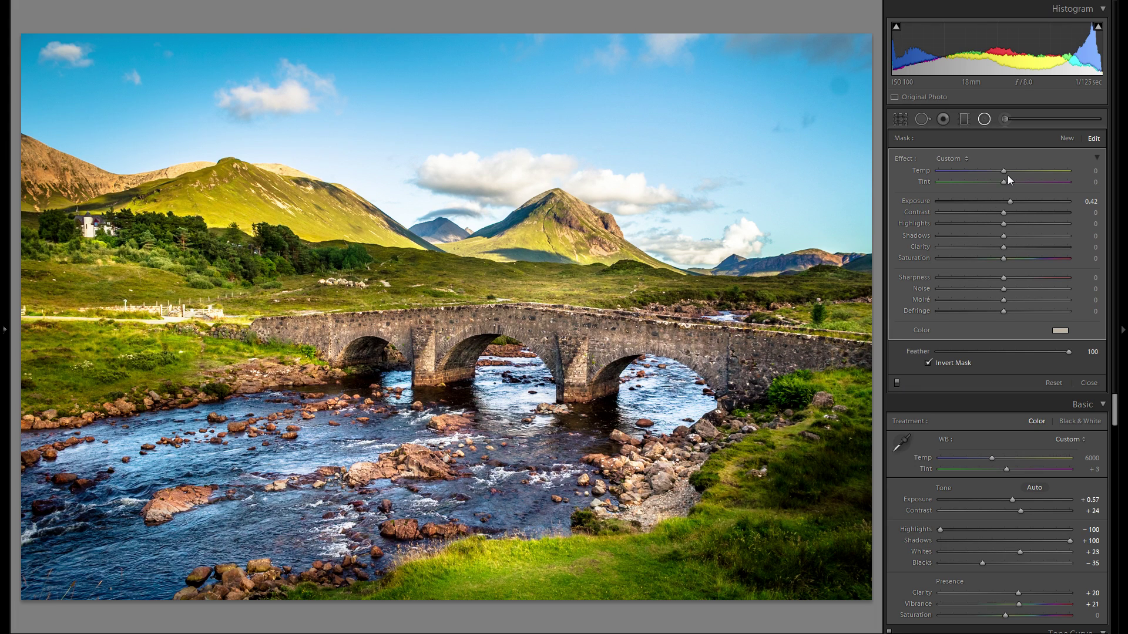
left_click(985, 125)
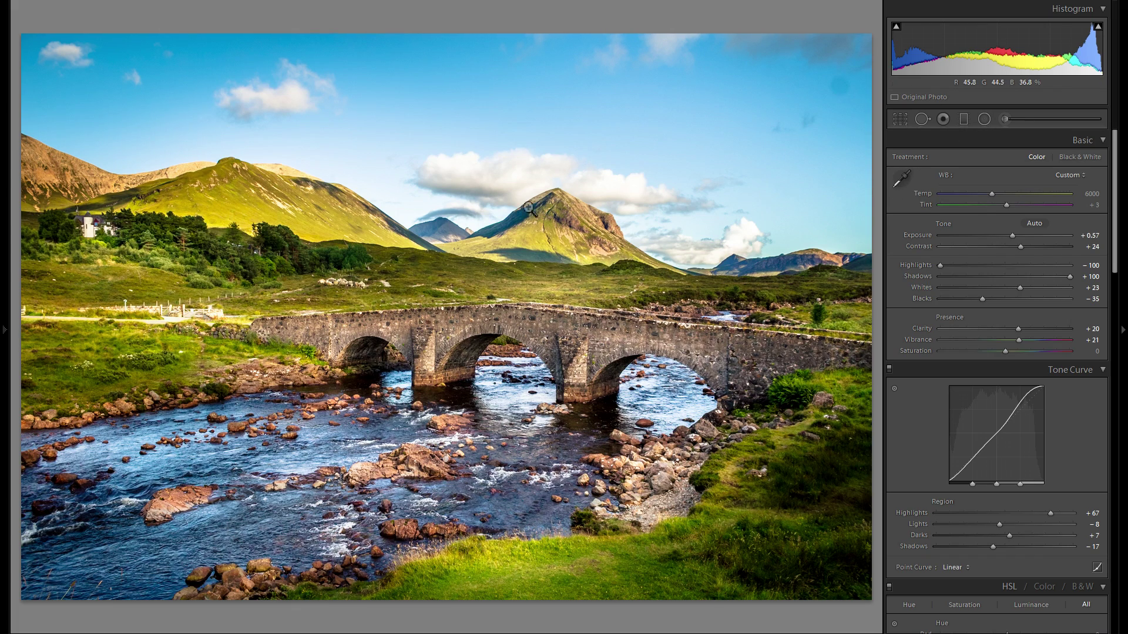
Step: Display the photo's original import state from the edit history and view it enlarged to compare it with the edit
left_click(3, 261)
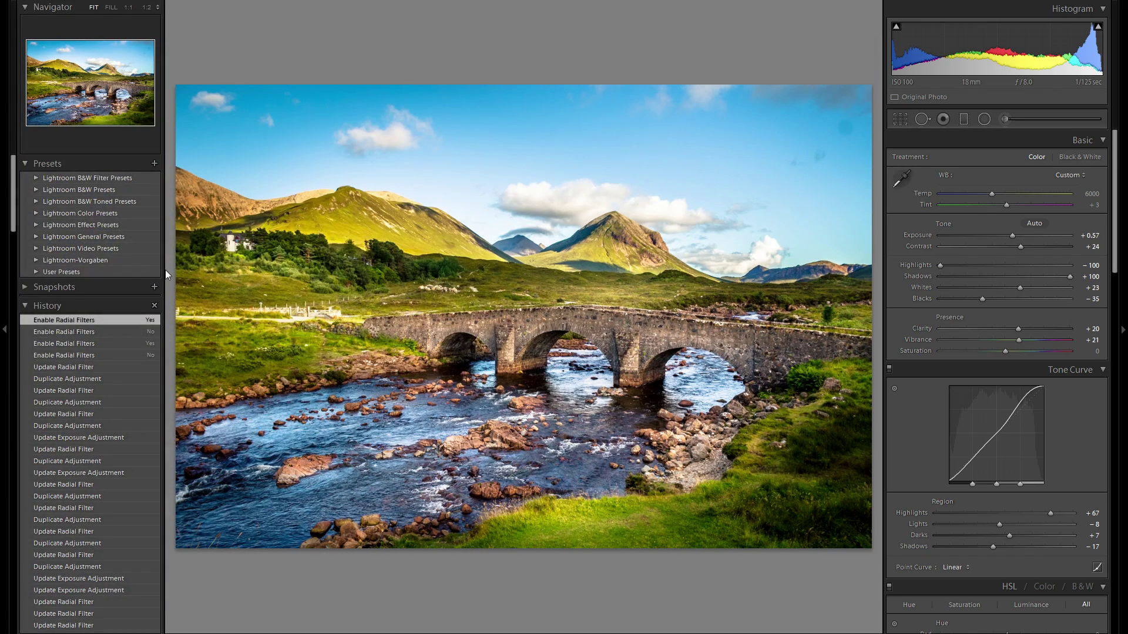
scroll(125, 336, "down", 15)
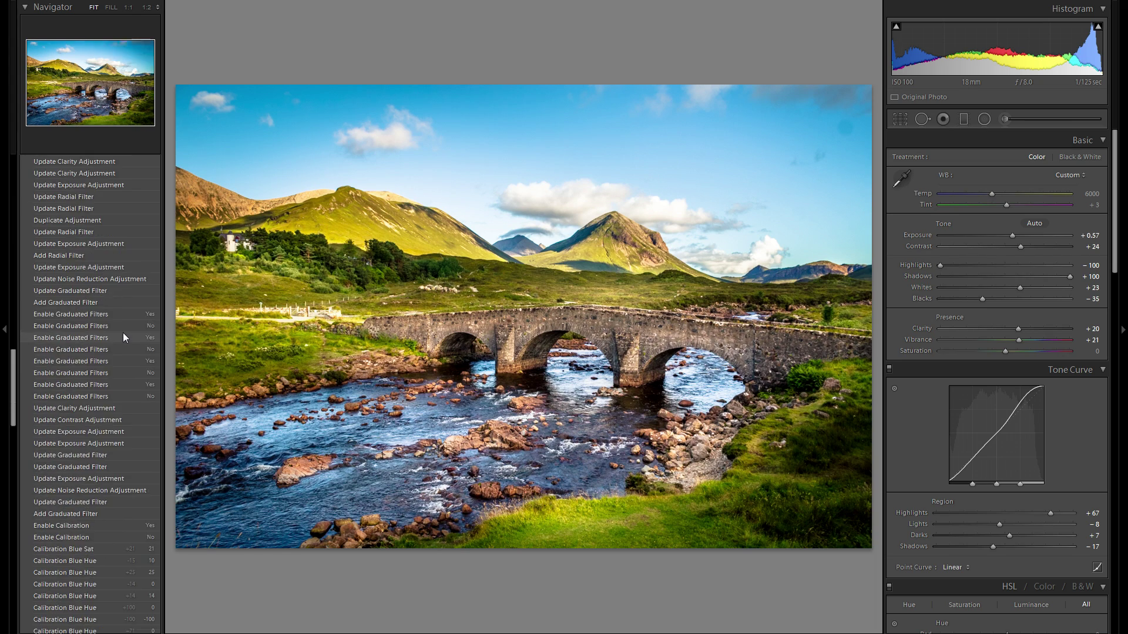
scroll(105, 337, "down", 15)
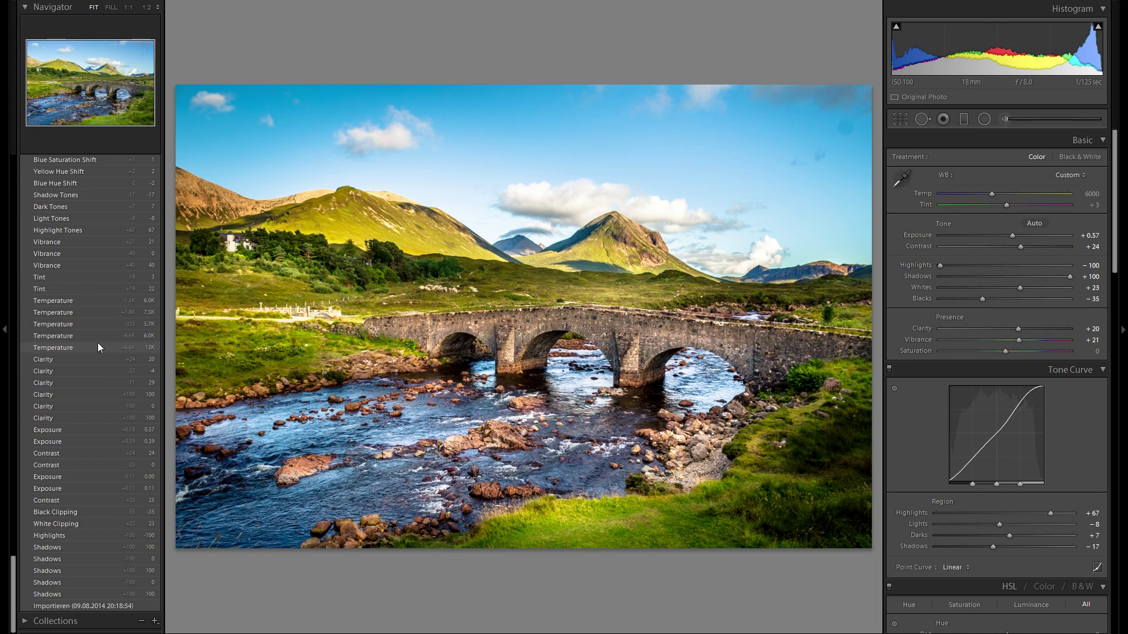
left_click(97, 605)
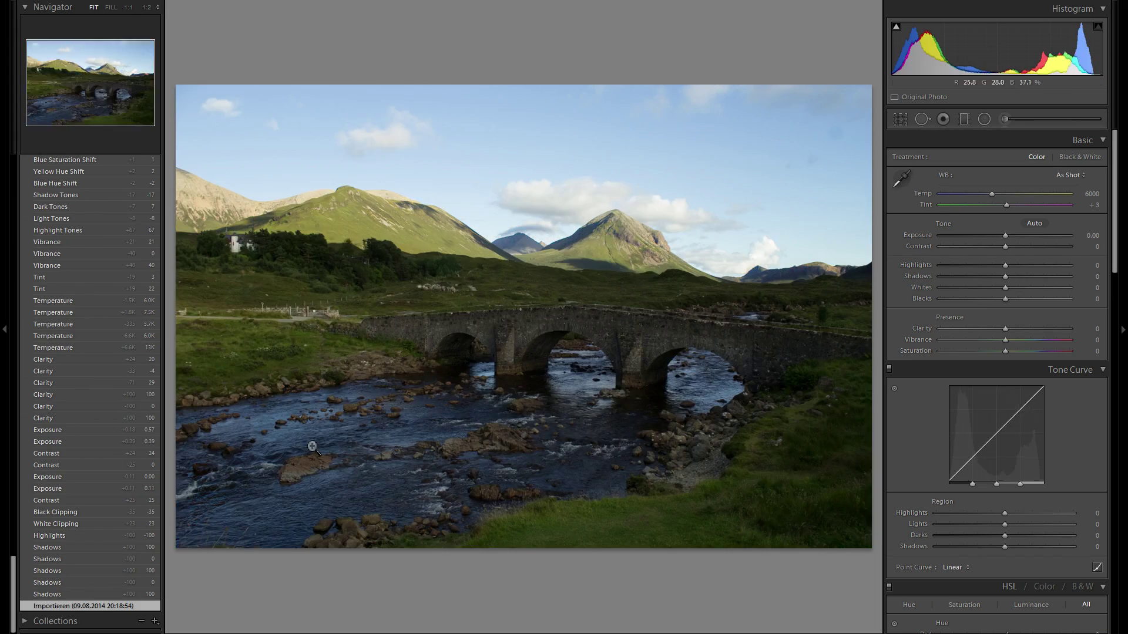
left_click(2, 389)
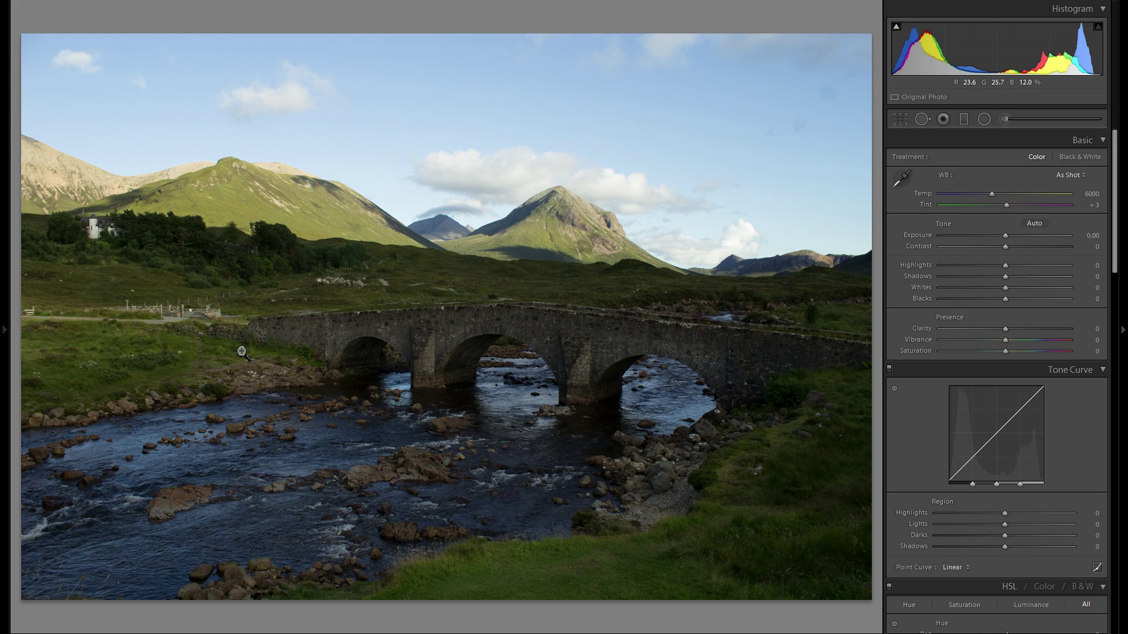
Step: Restore the most recent edit state from the history
left_click(4, 376)
scroll(91, 426, "up", 20)
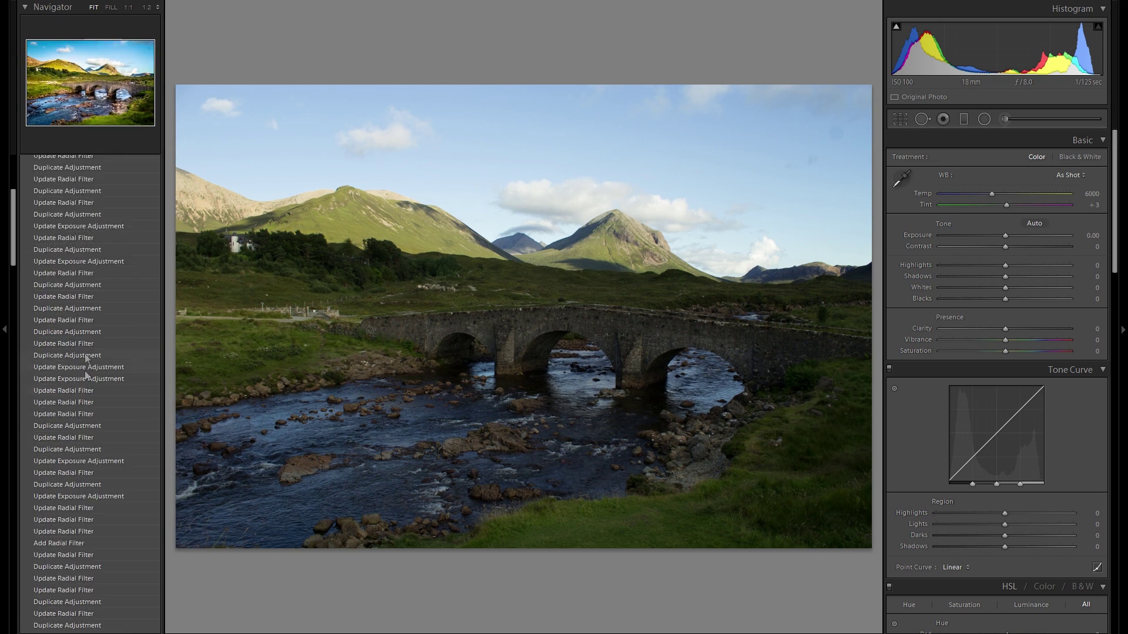
left_click(2, 298)
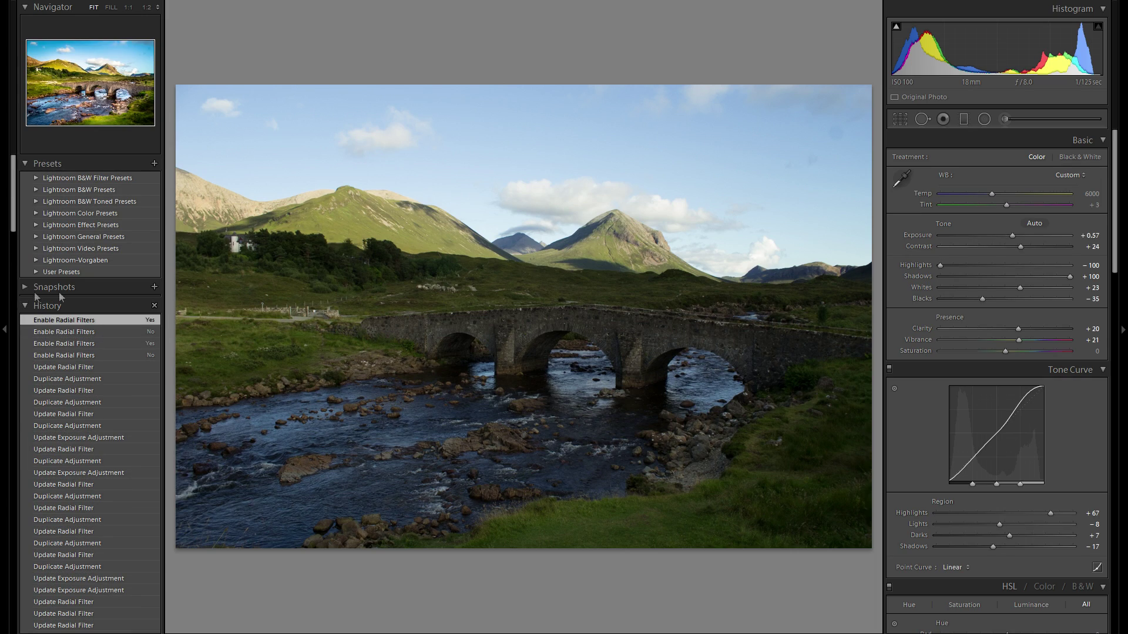